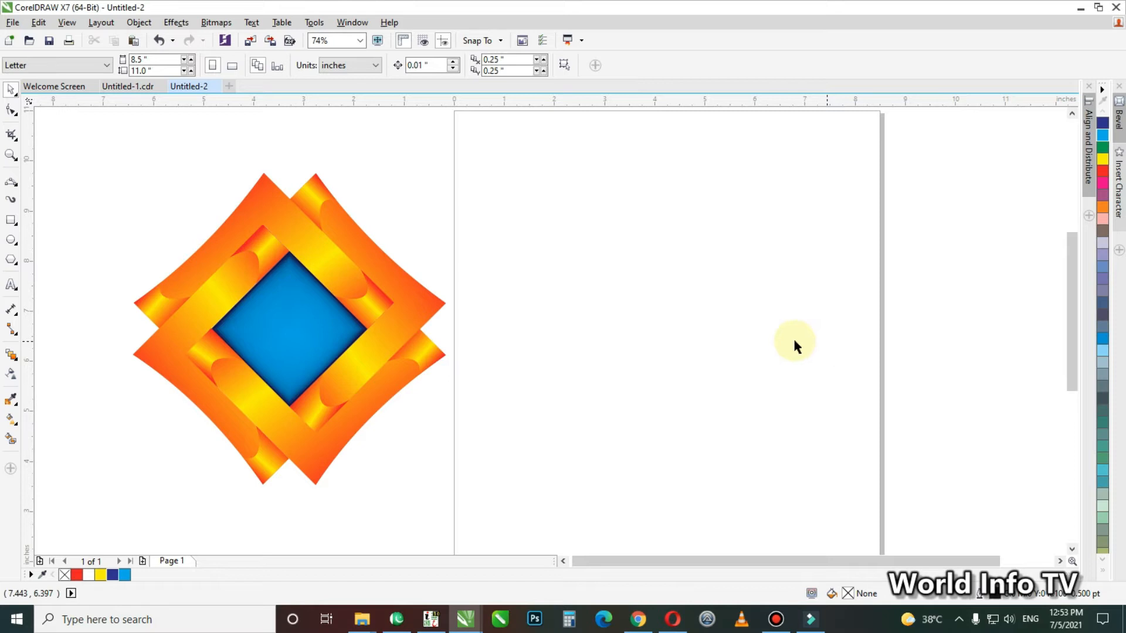
left_click_drag(134, 160, 107, 139)
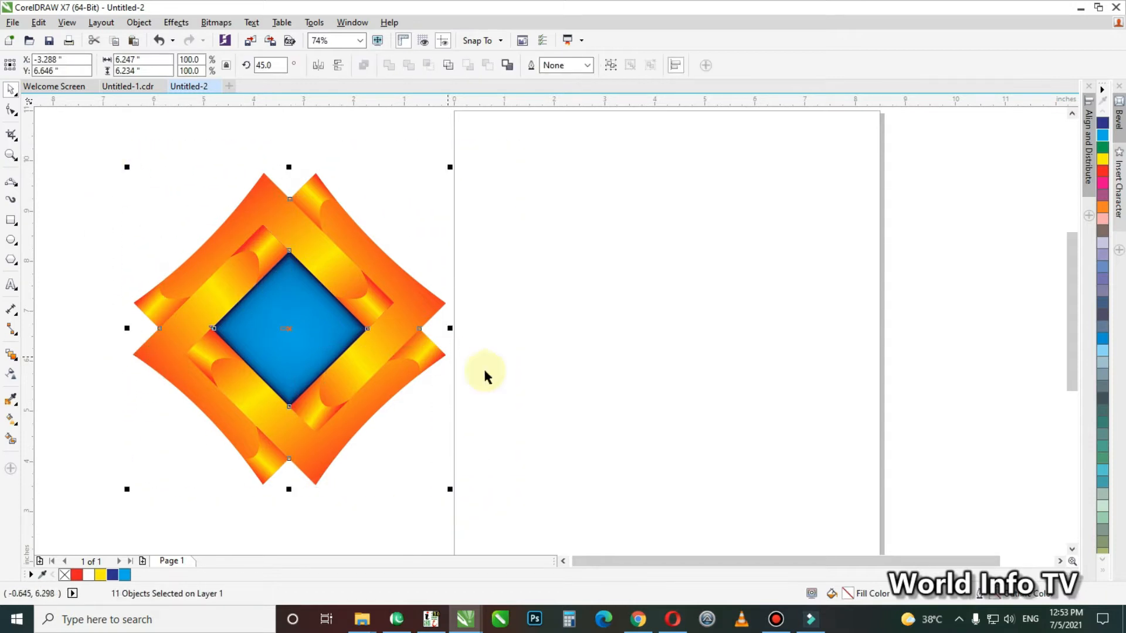
left_click(516, 384)
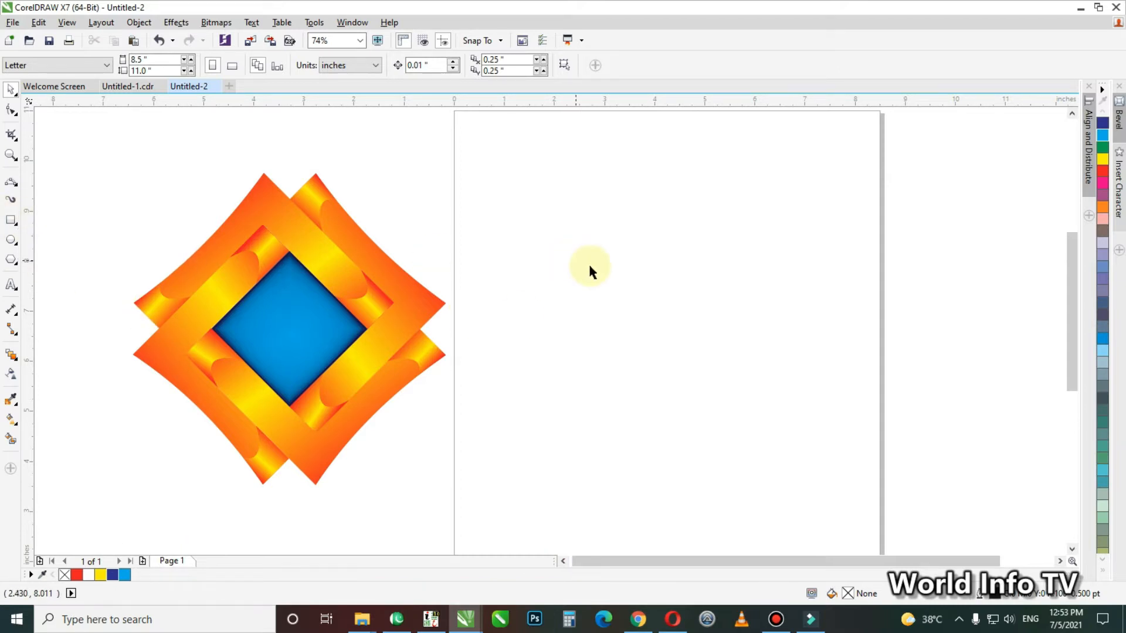
Draw a square about 4.86 inches wide on the blank page and rotate it 45° into a diamond
key("F6")
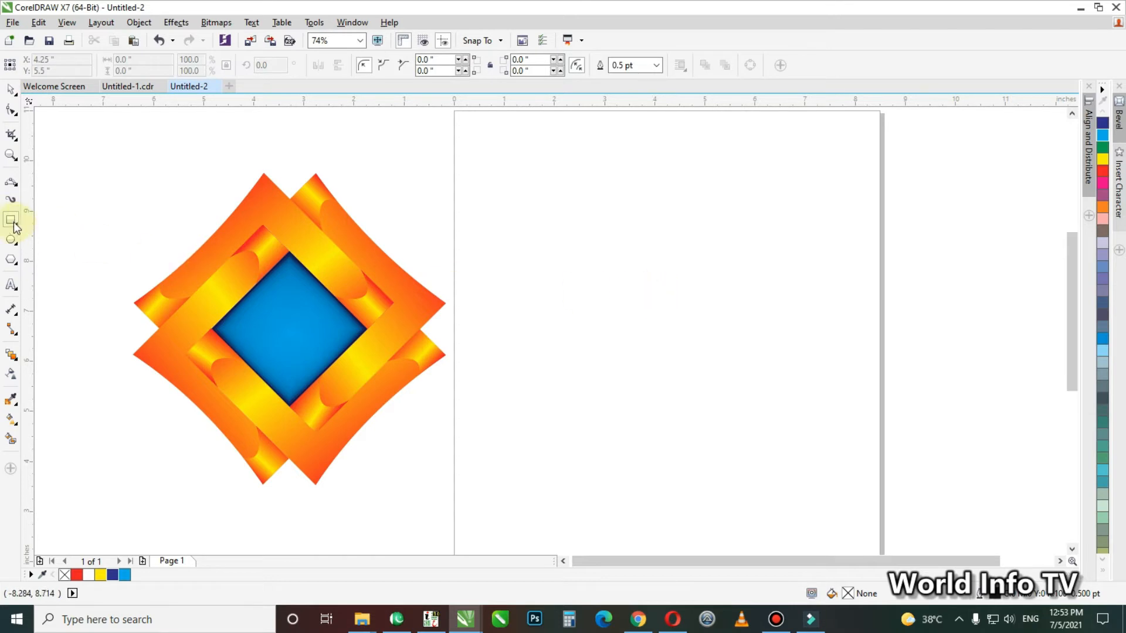
left_click_drag(554, 231, 792, 474)
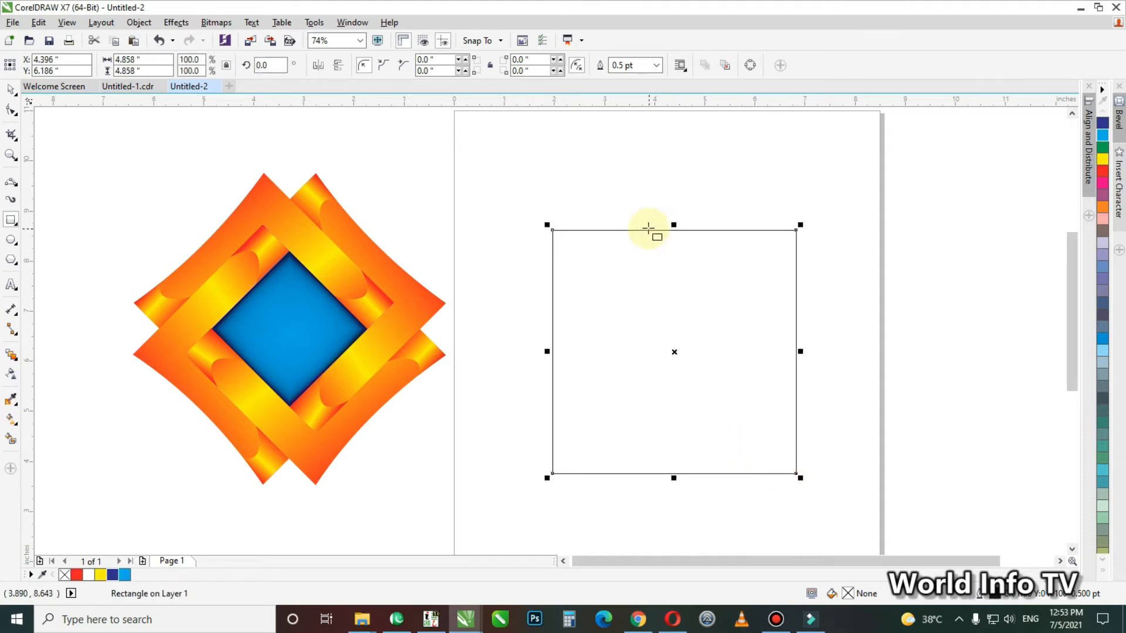
left_click(10, 89)
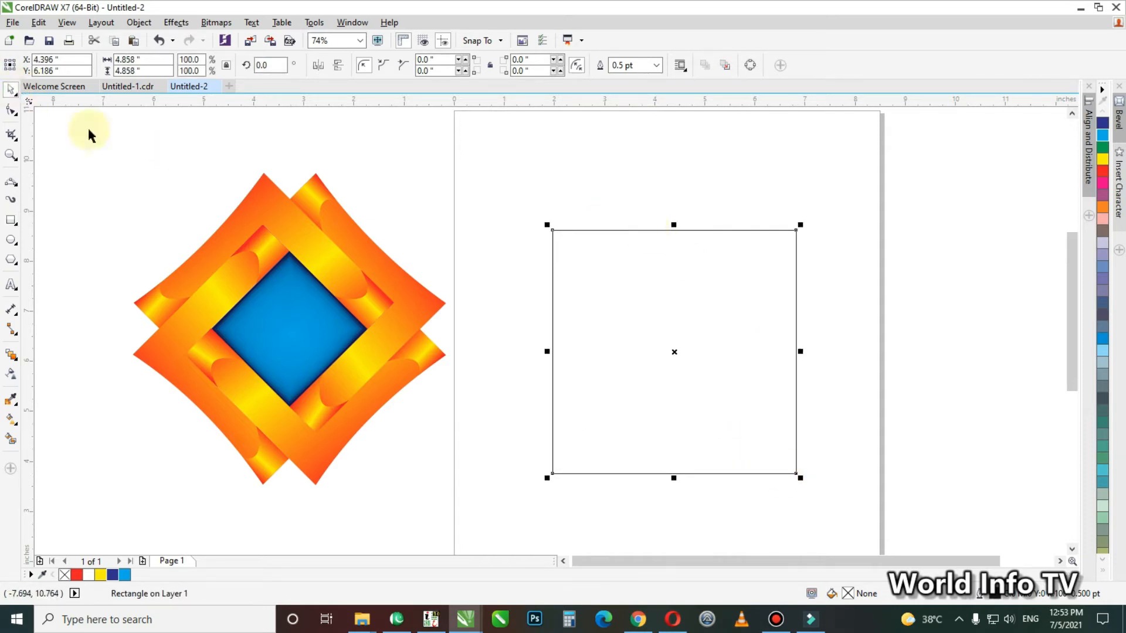
left_click(192, 45)
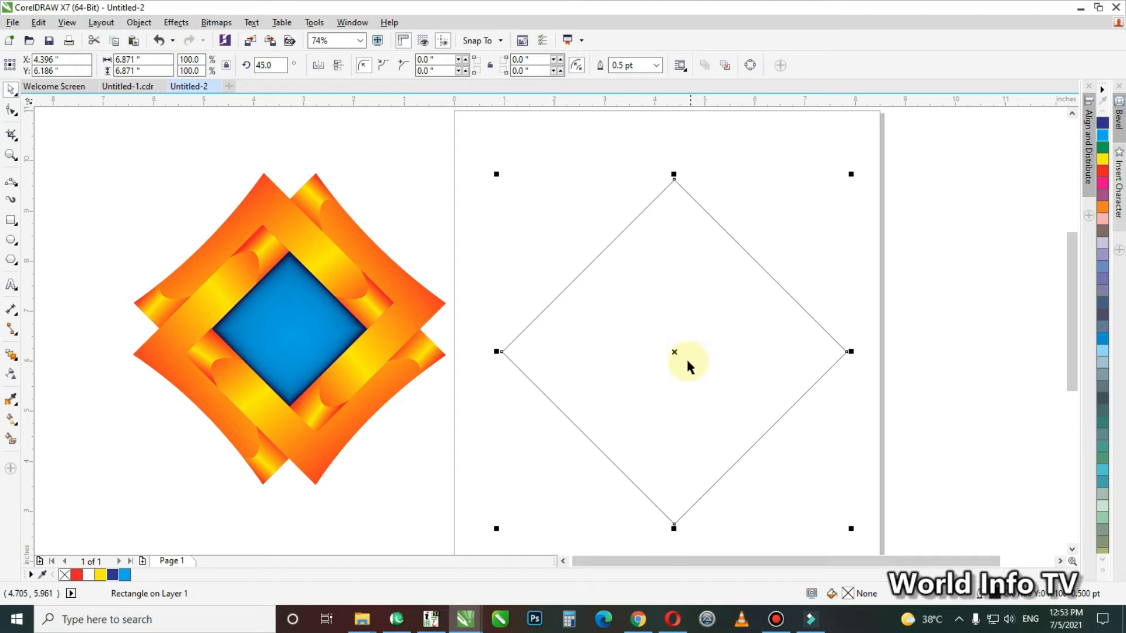
left_click_drag(674, 353, 620, 356)
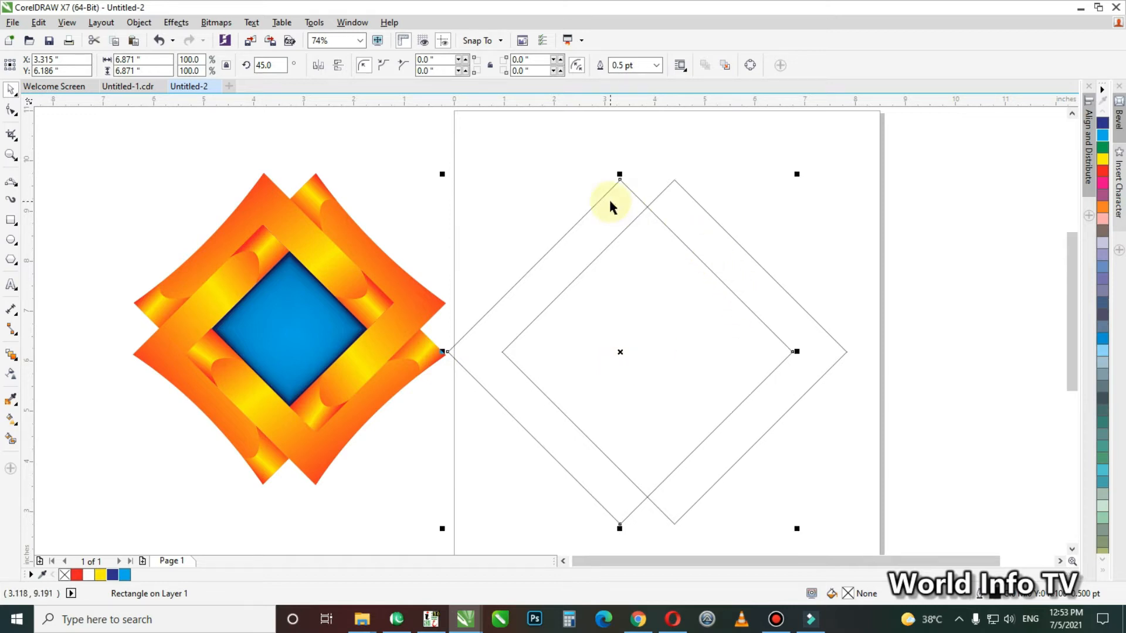
key("ctrl+z")
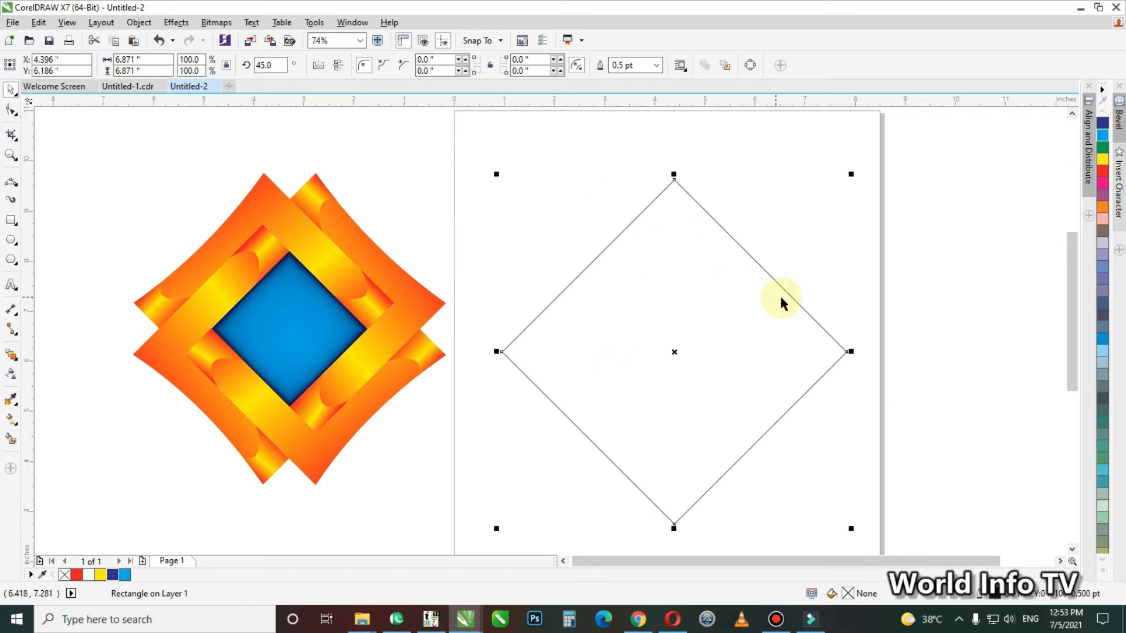
left_click_drag(785, 289, 726, 297)
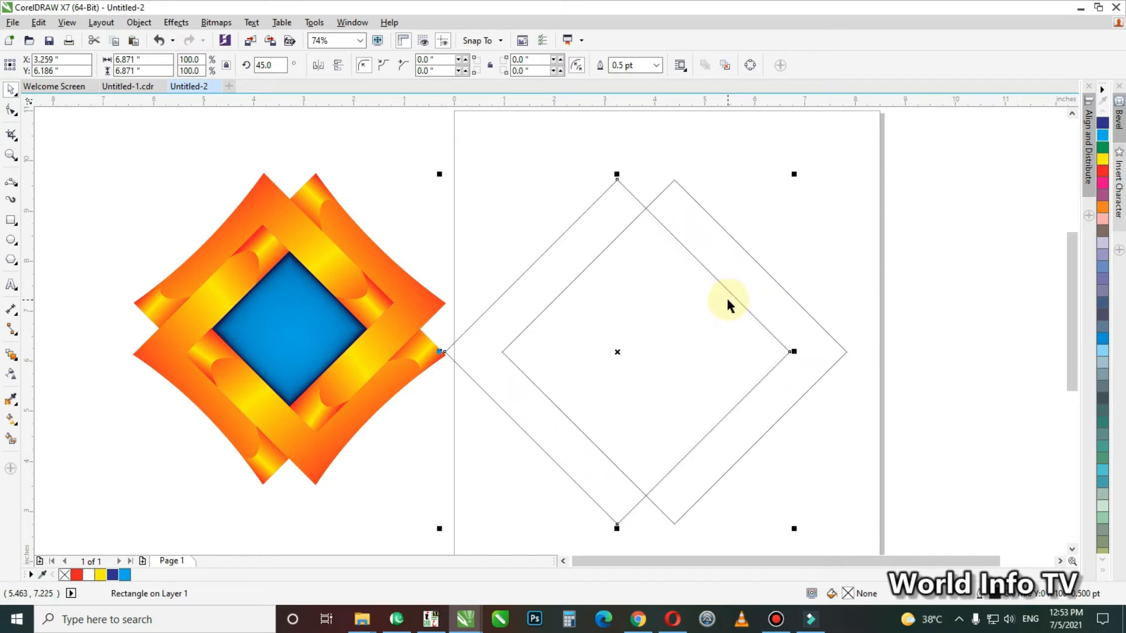
key("ctrl+z")
left_click(734, 305)
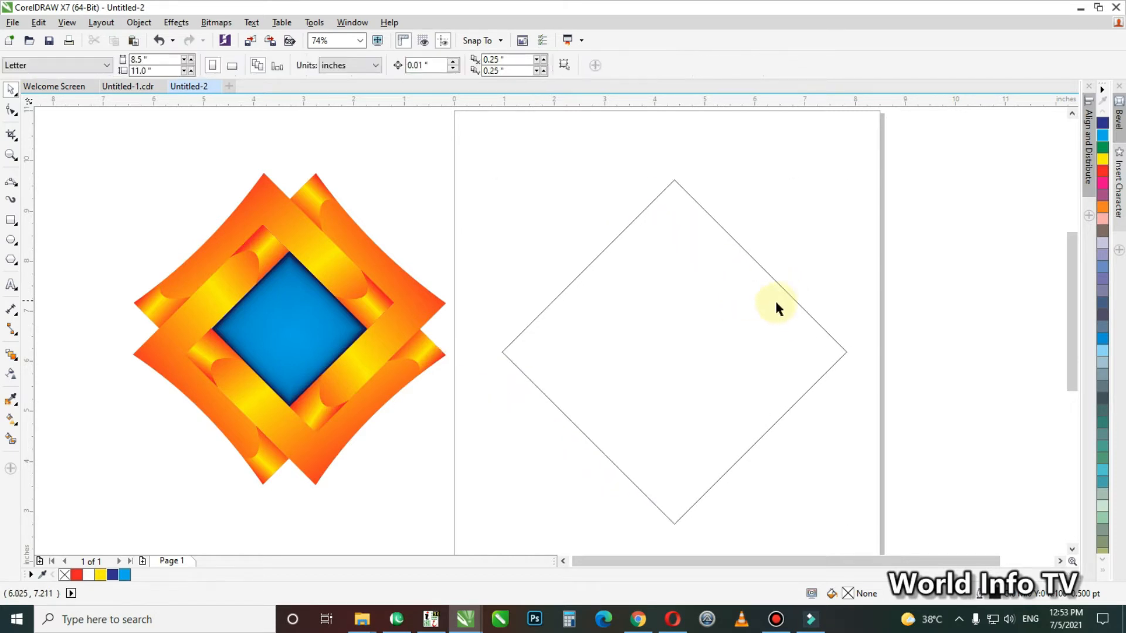
Copy the diamond about 1 inch horizontally to its left and trim the original diamond with the copy
left_click_drag(800, 304, 746, 318)
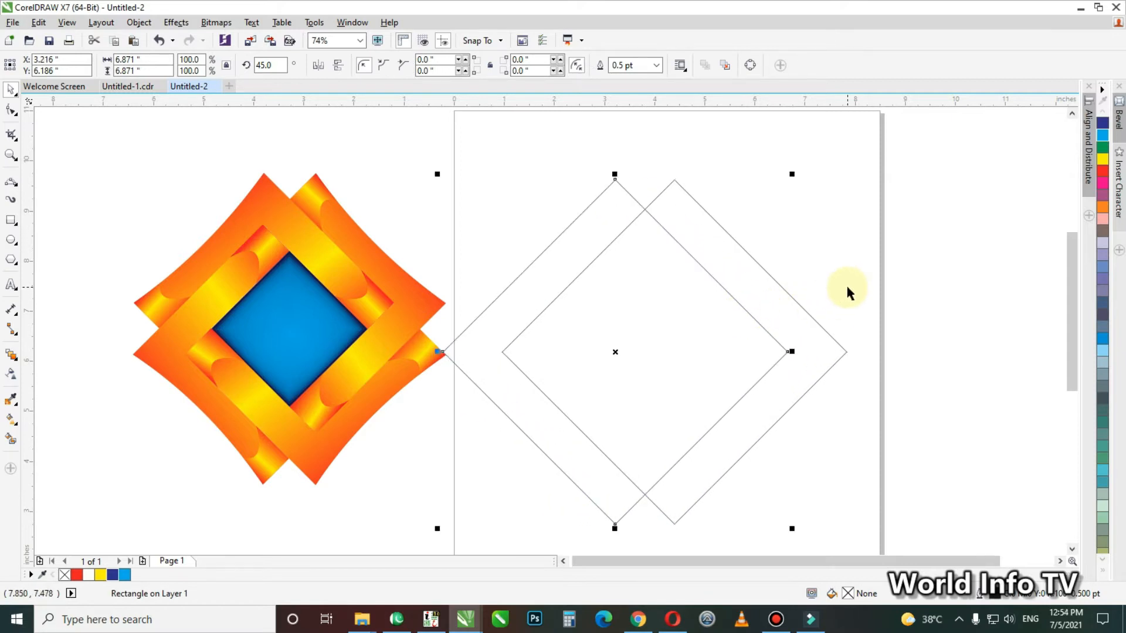
left_click_drag(779, 339, 787, 341)
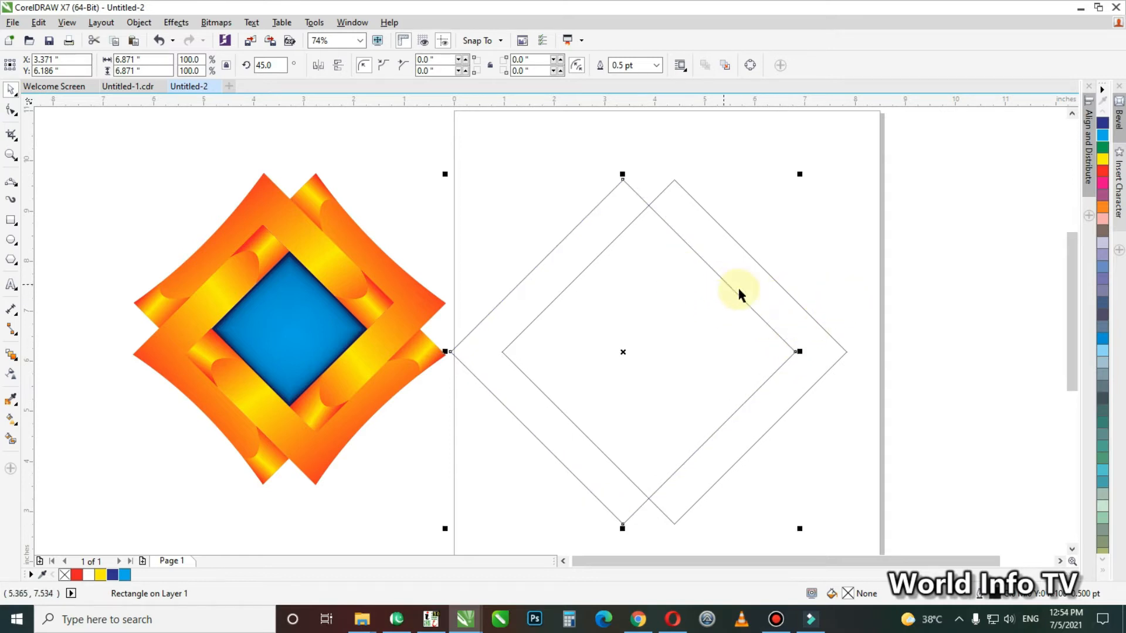
left_click(666, 188, "shift")
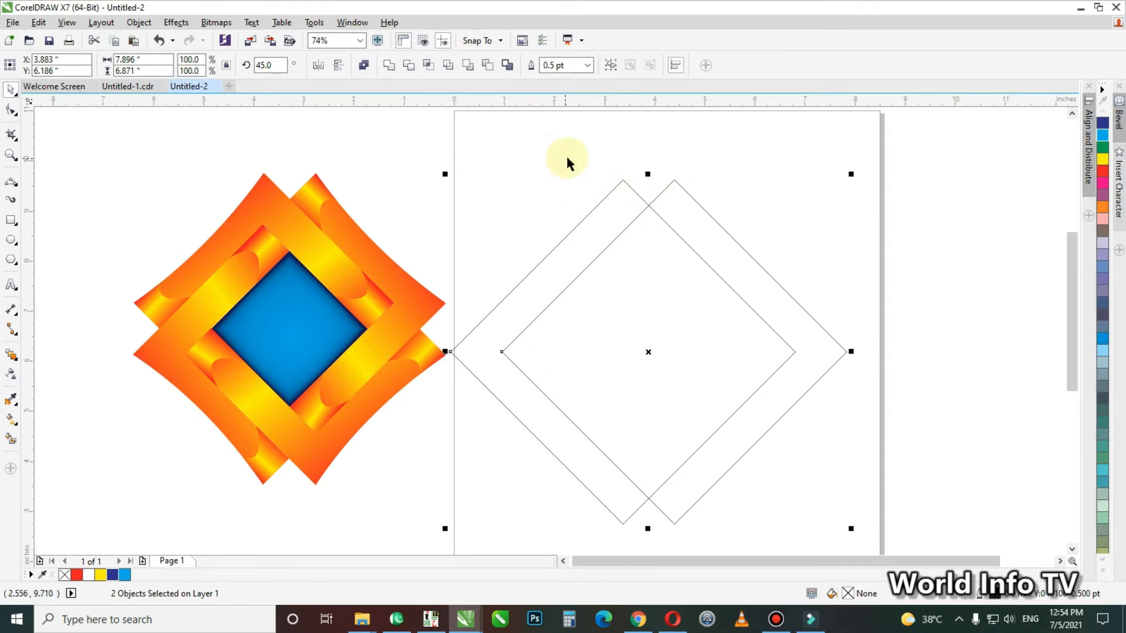
left_click(412, 65)
left_click(741, 198)
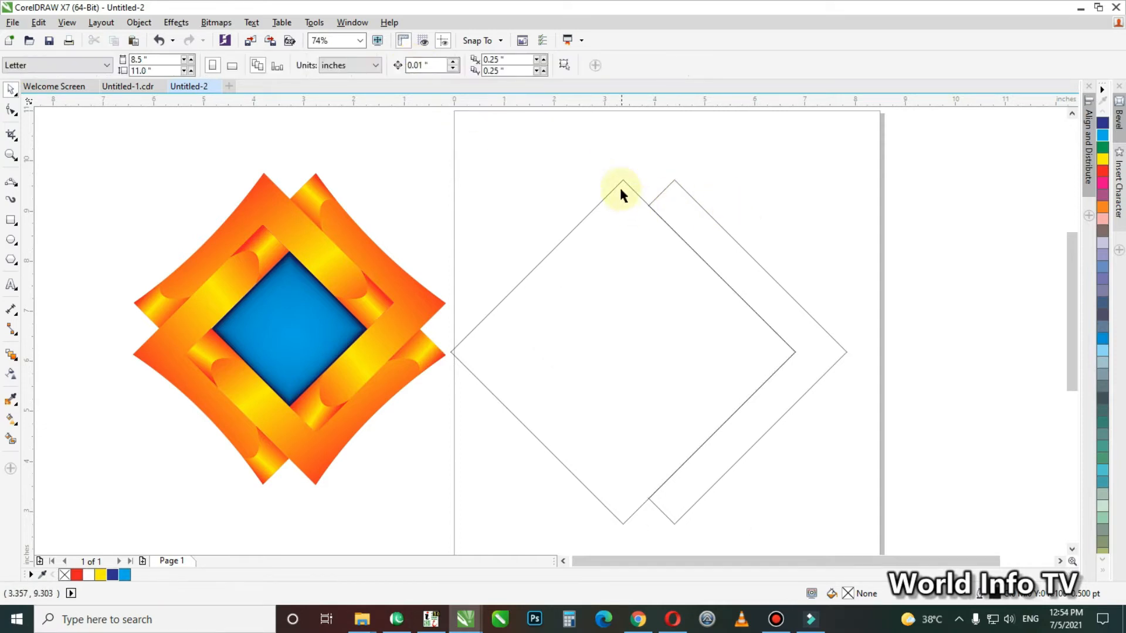
Delete the diamond copy used for trimming and move the remaining chevron to about X 6.19, Y 6.47 inches
left_click_drag(620, 183, 583, 183)
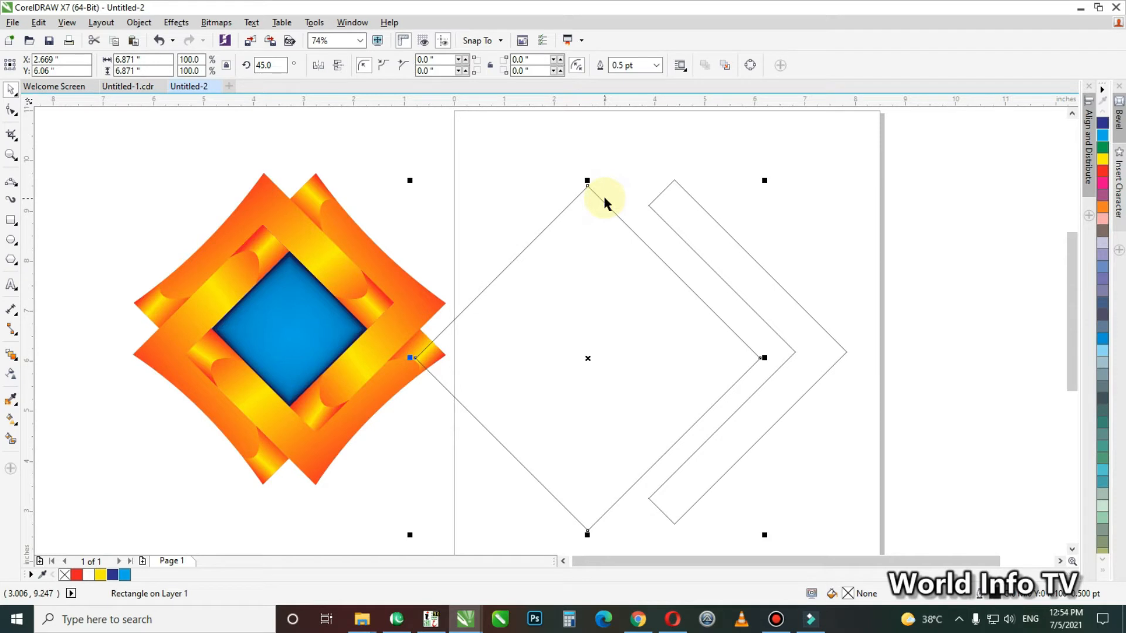
key("Delete")
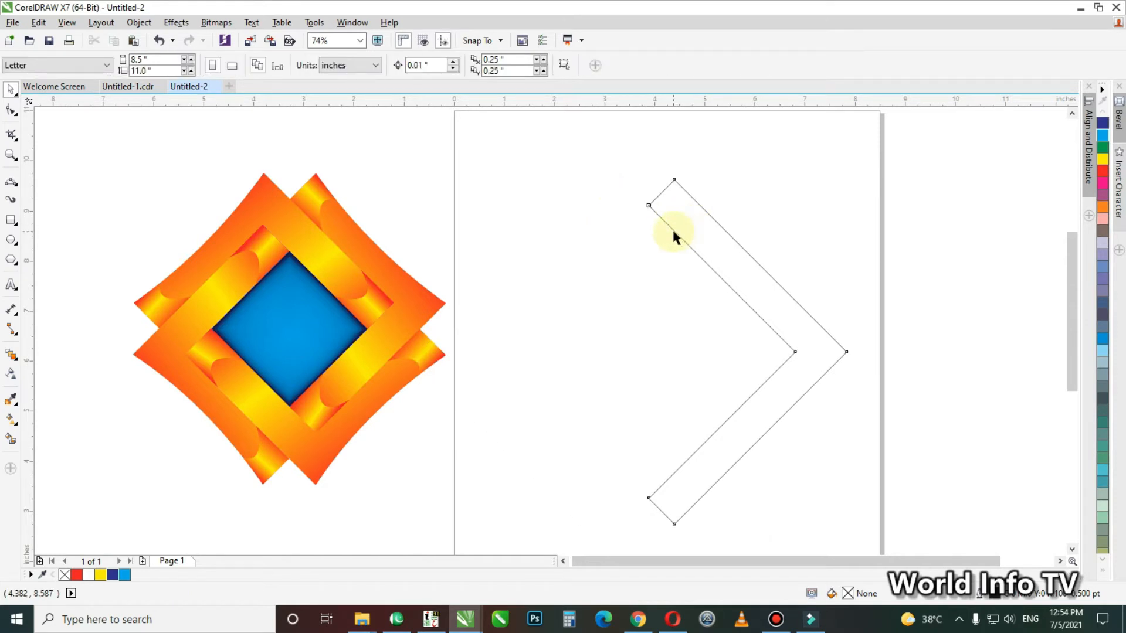
left_click(664, 222)
left_click_drag(663, 223, 704, 231)
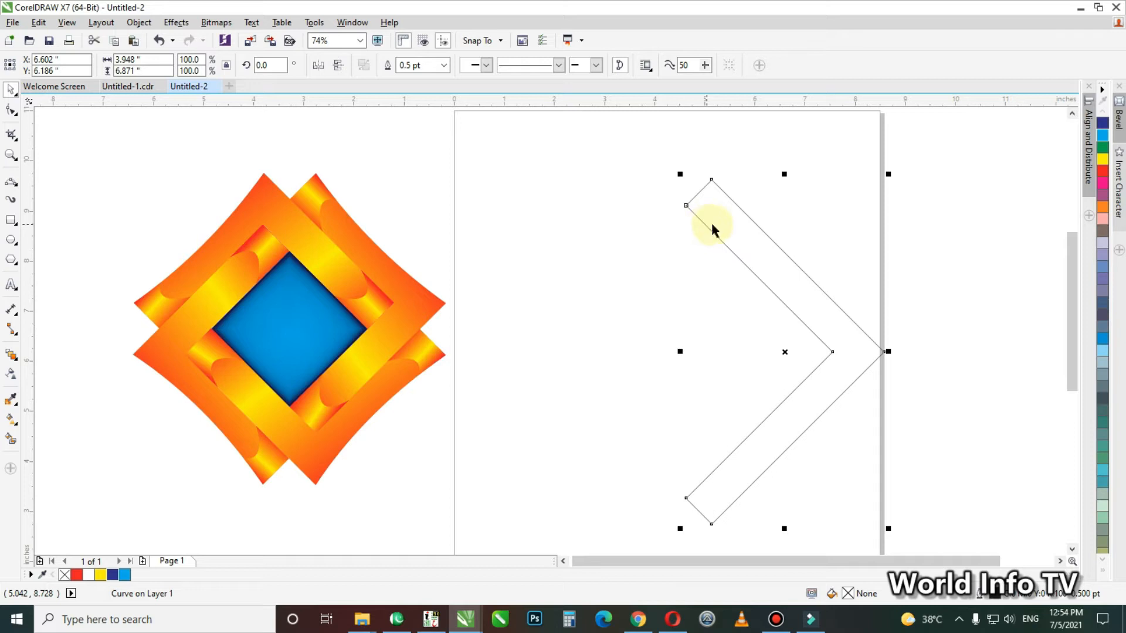
left_click_drag(738, 258, 718, 244)
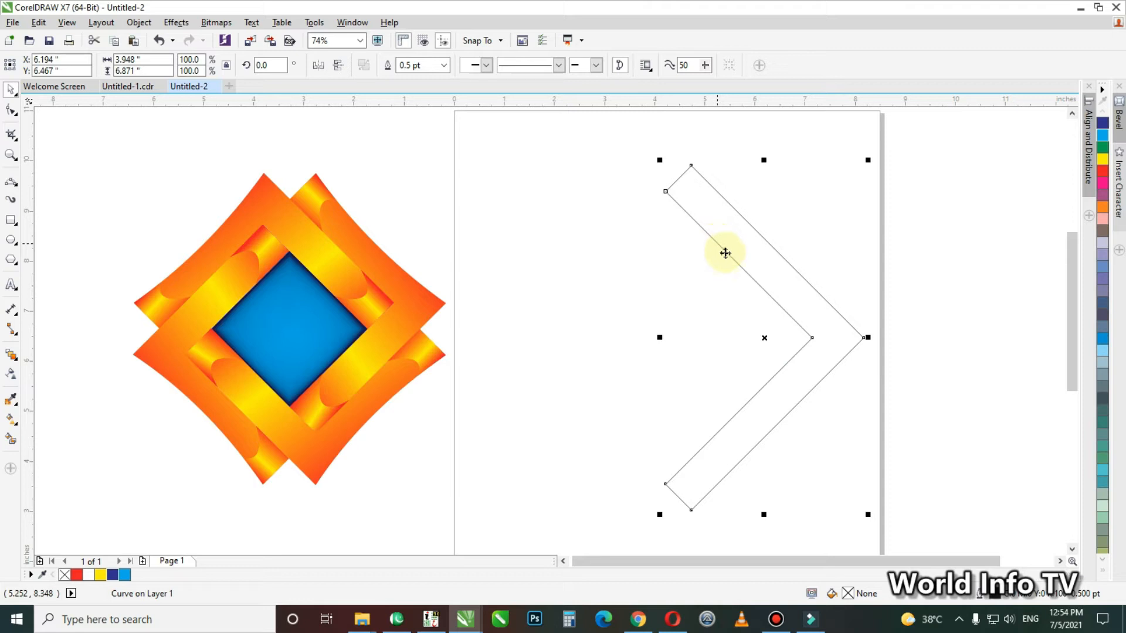
Make a copy of the chevron rotated 90° and place it against the inner edge of the first chevron's upper arm
left_click(932, 534)
left_click(743, 388)
left_click(699, 482)
left_click_drag(868, 496, 958, 196)
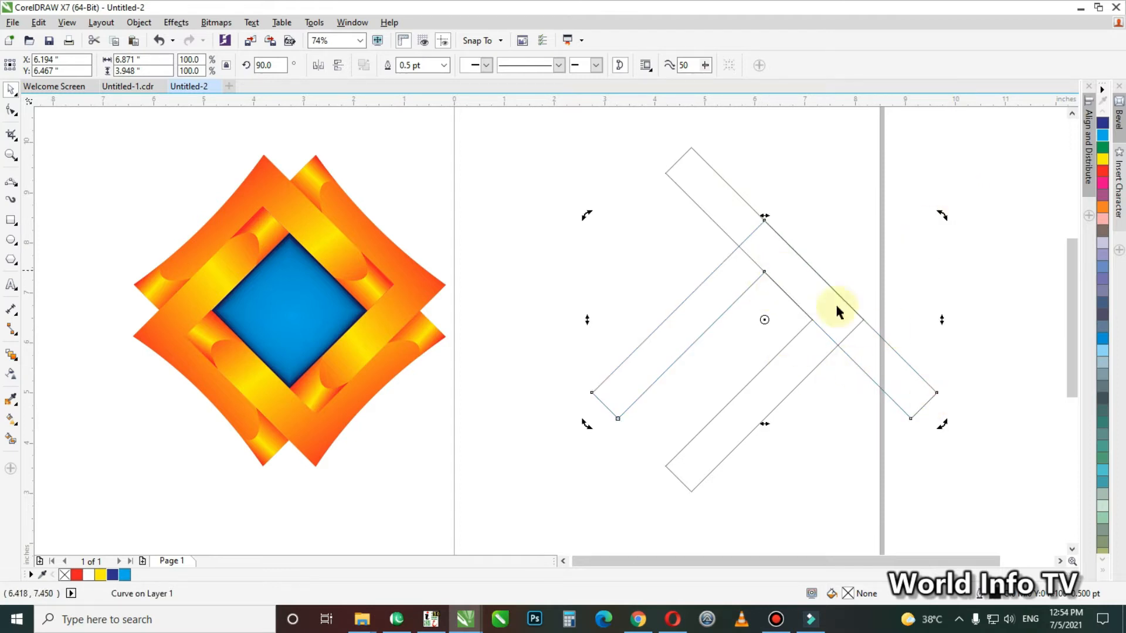
left_click_drag(930, 381, 805, 309)
left_click(872, 359)
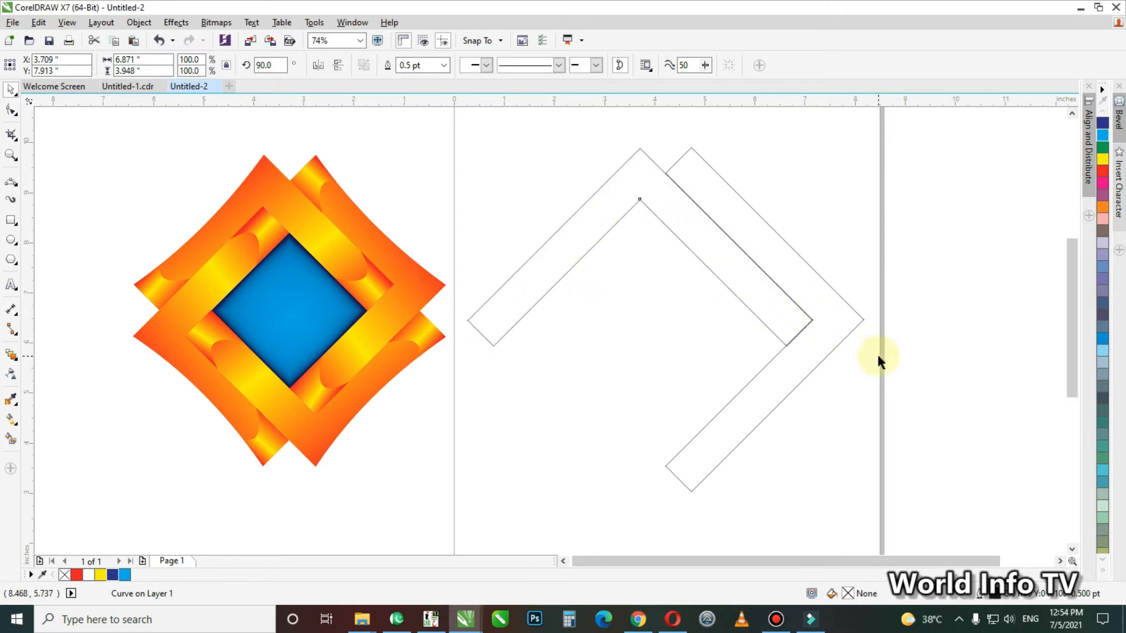
Nudge the rotated chevron so its end and outer edge line up exactly with the first chevron's inner corner
scroll(850, 325, "up", 4)
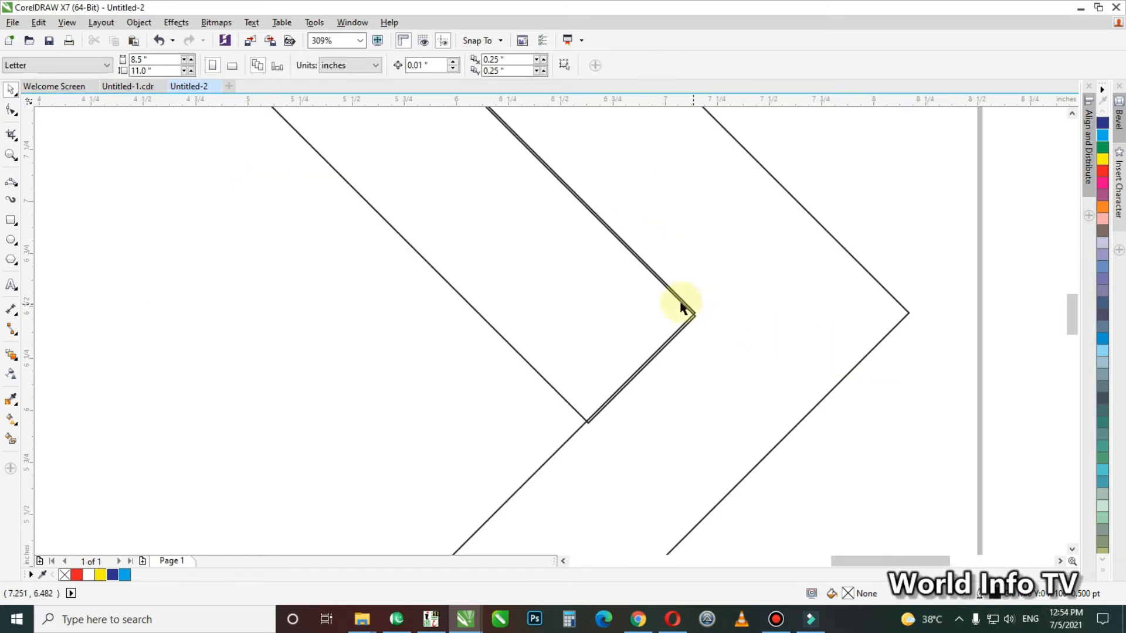
left_click(563, 398)
key("Left")
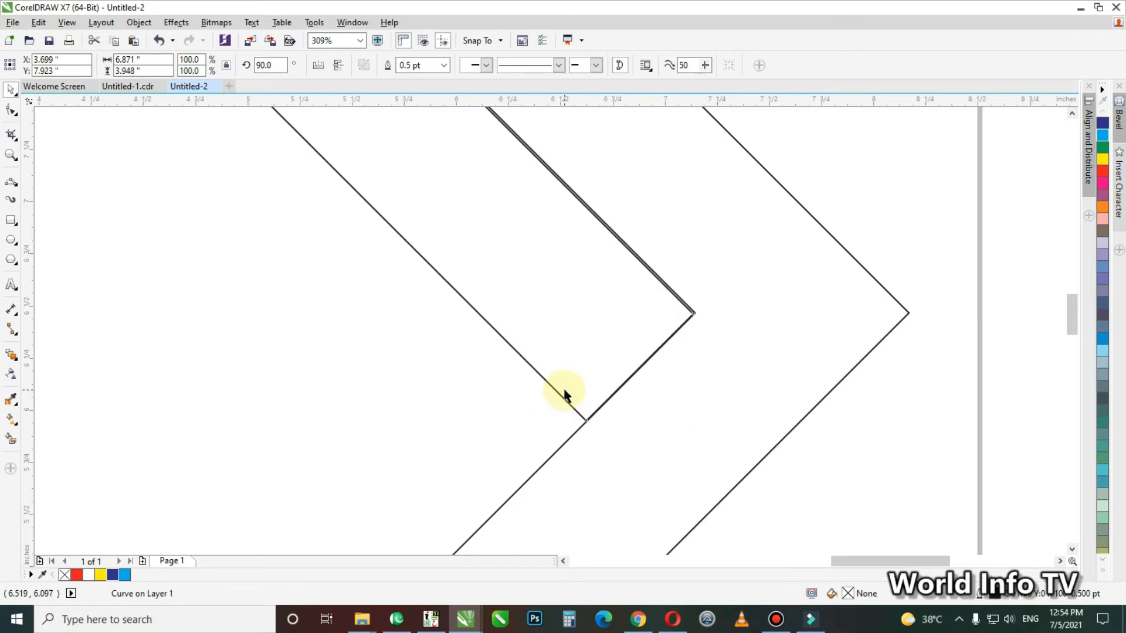
left_click(865, 462)
Make a third chevron by copying the second one rotated to 180° and fit it inside the second chevron's left arm
scroll(644, 347, "down", 4)
scroll(644, 345, "down", 2)
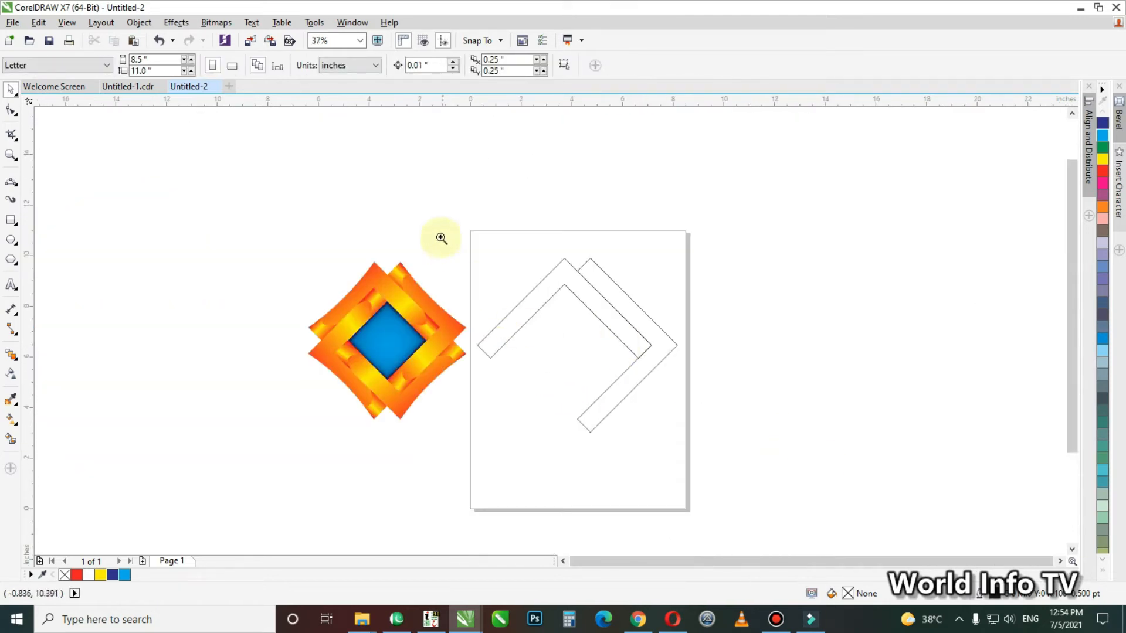
scroll(648, 390, "up", 2)
left_click(349, 323)
left_click(349, 323)
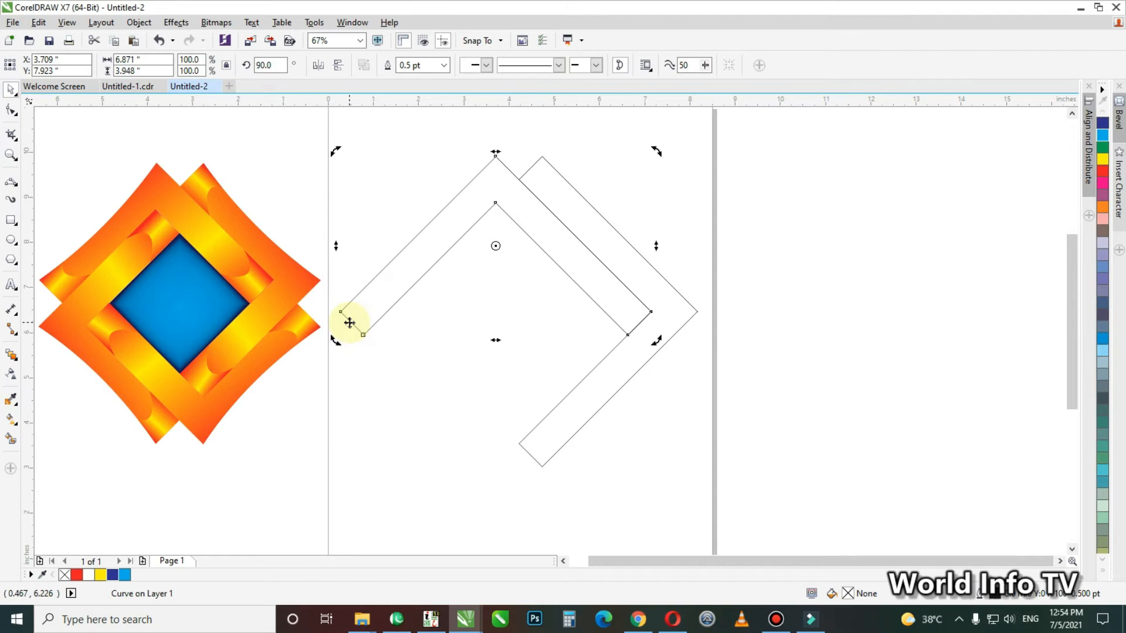
left_click_drag(336, 343, 598, 404)
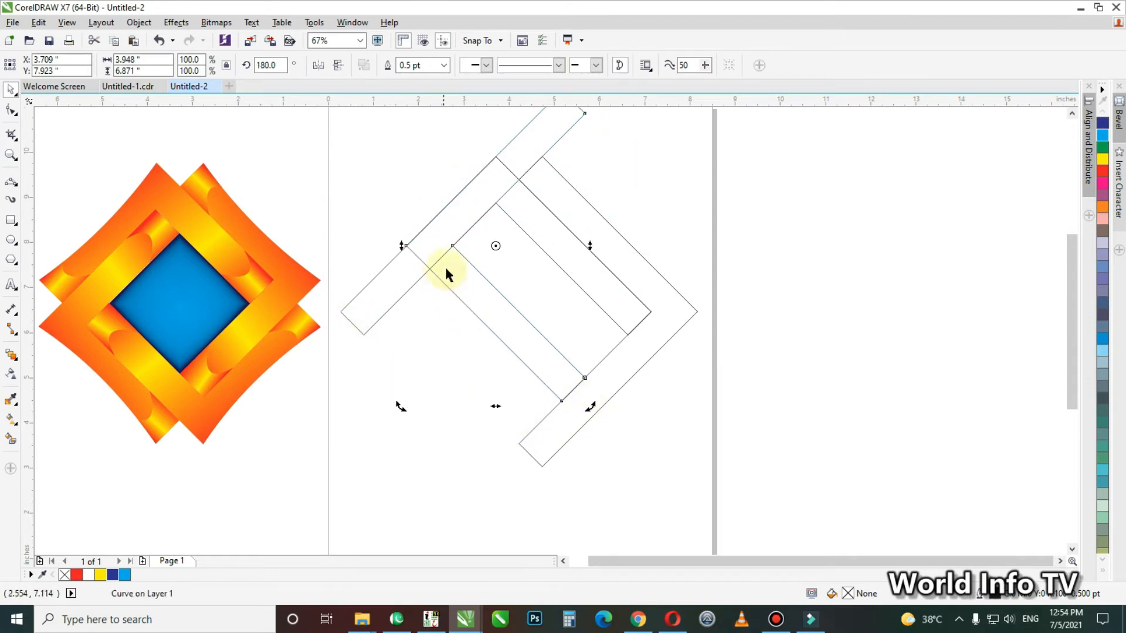
left_click_drag(463, 258, 401, 369)
left_click_drag(456, 200, 569, 313)
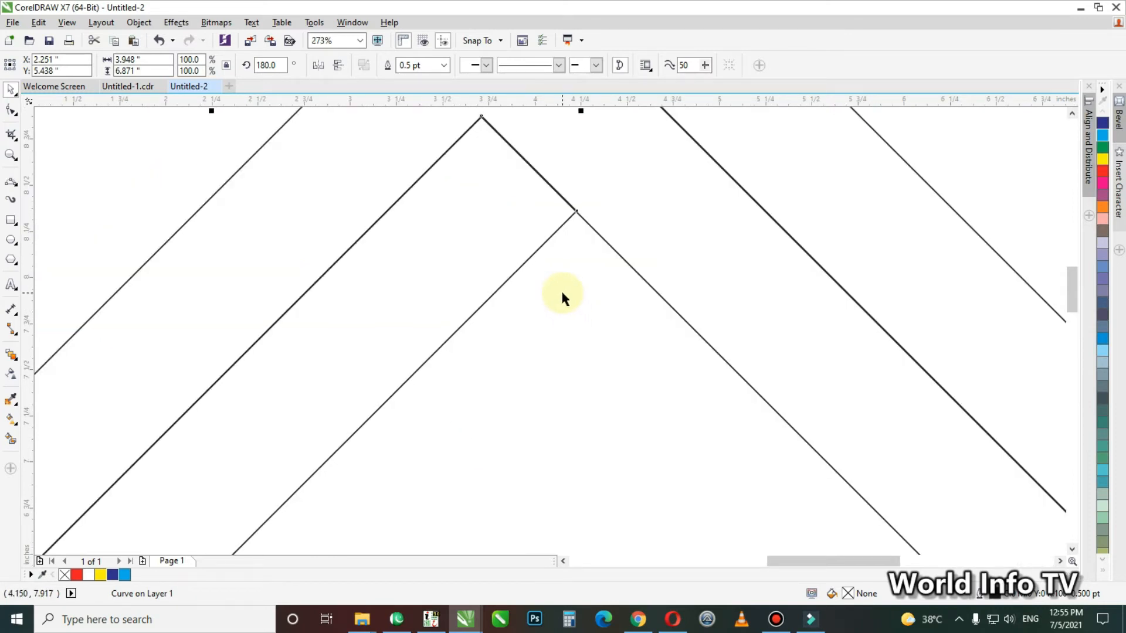
Make a fourth chevron by copying the third one rotated to 270° and fit it at the bottom to close the interlocked frame
scroll(562, 288, "down", 4)
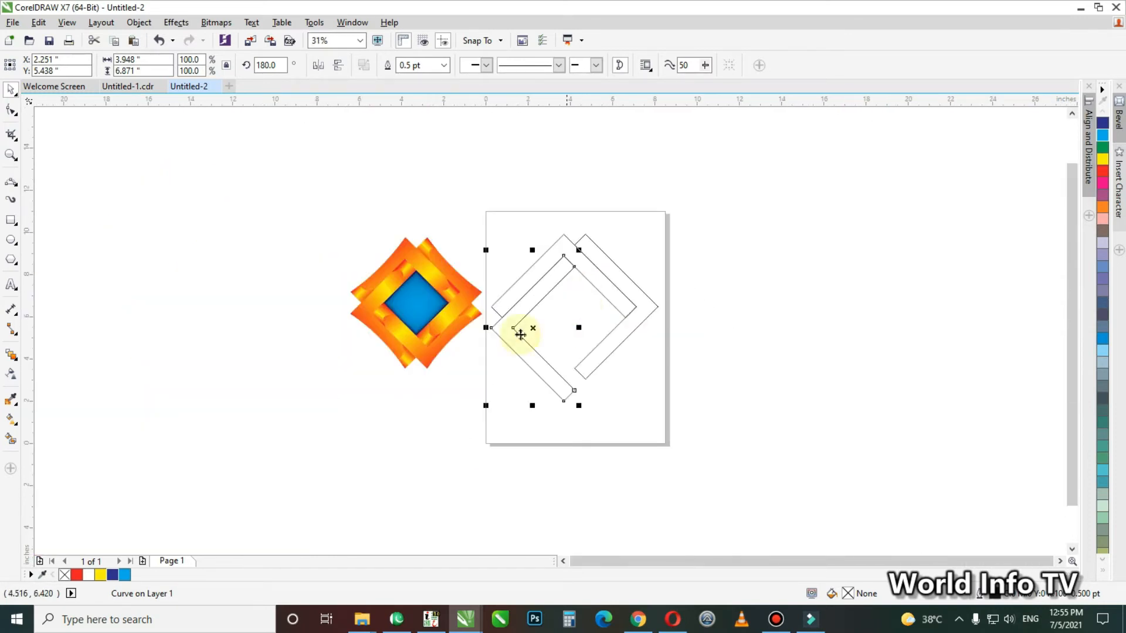
left_click(540, 481)
left_click_drag(608, 523, 654, 258)
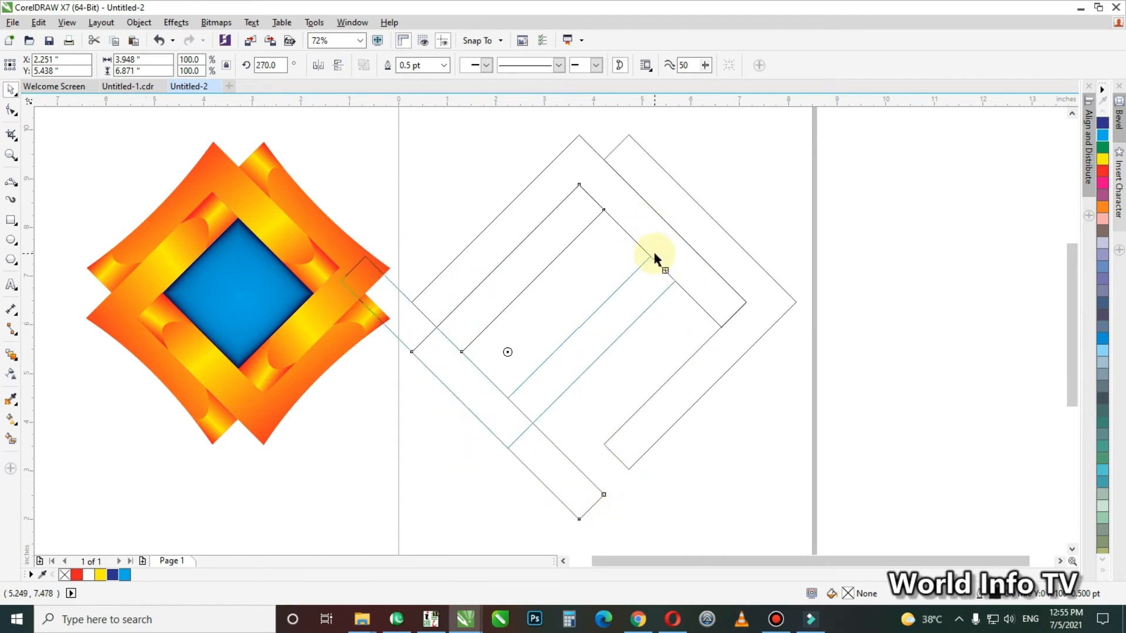
left_click_drag(599, 309, 694, 354)
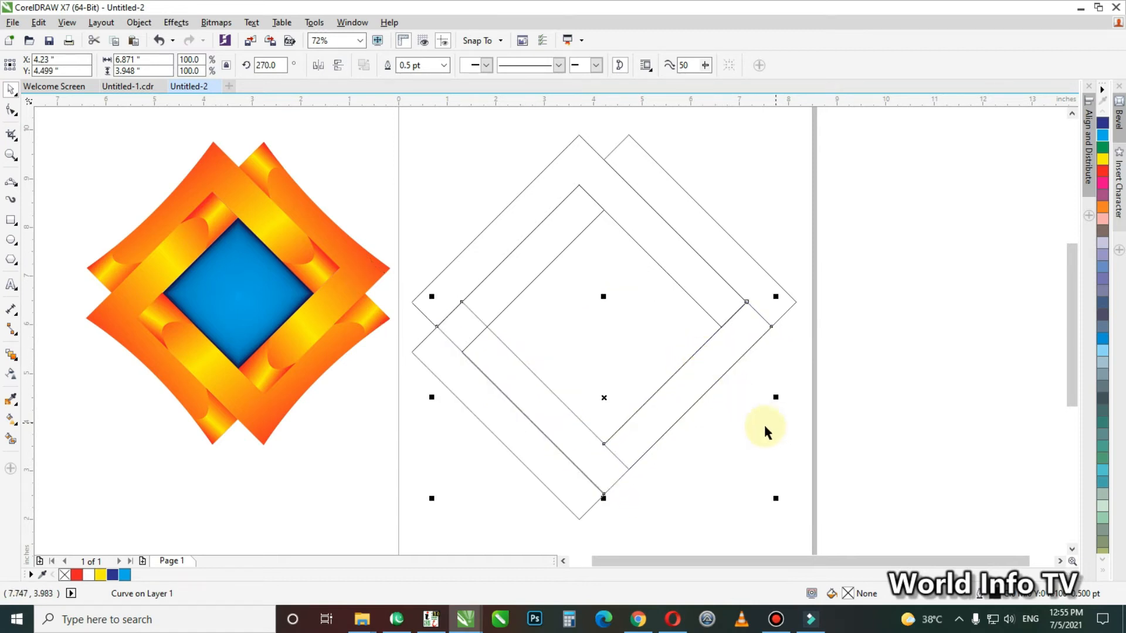
left_click(539, 377)
left_click_drag(540, 378, 559, 397)
Fine-tune the fourth chevron's position so its end meets the inner corner of the third chevron without a gap
scroll(478, 356, "up", 3)
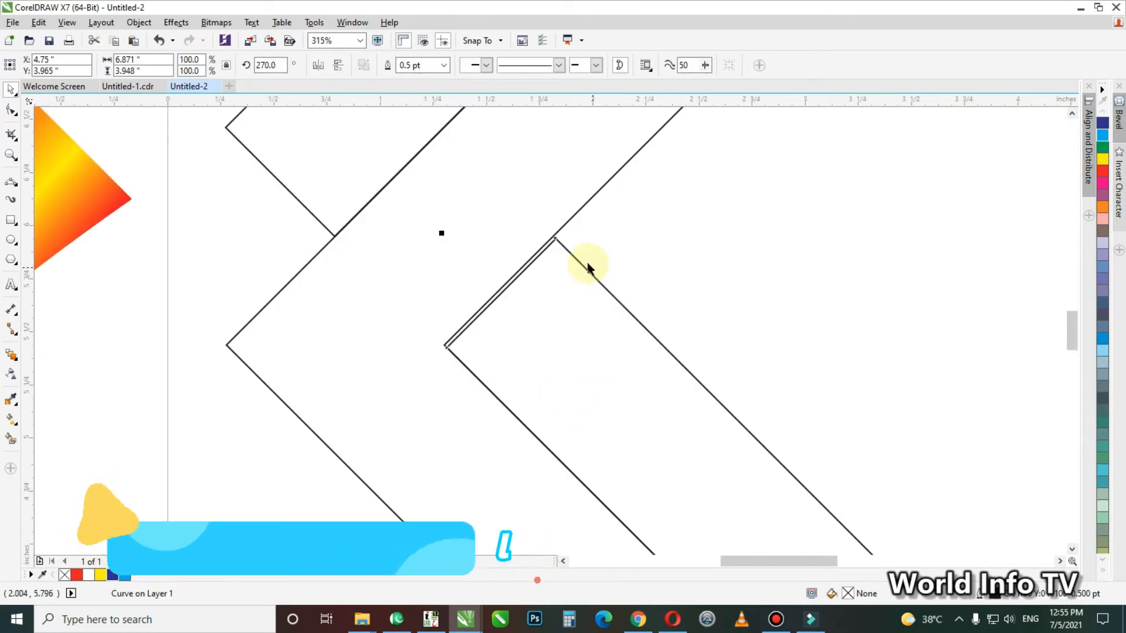
left_click_drag(578, 258, 587, 268)
key("ctrl+z")
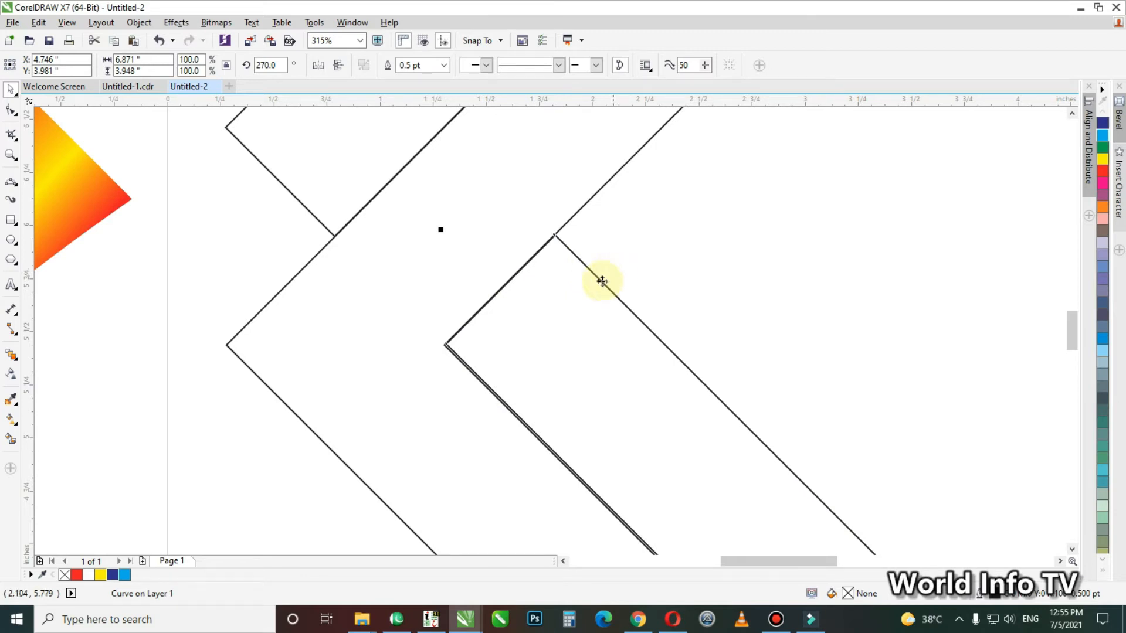
key("Down")
key("Left")
left_click(634, 276)
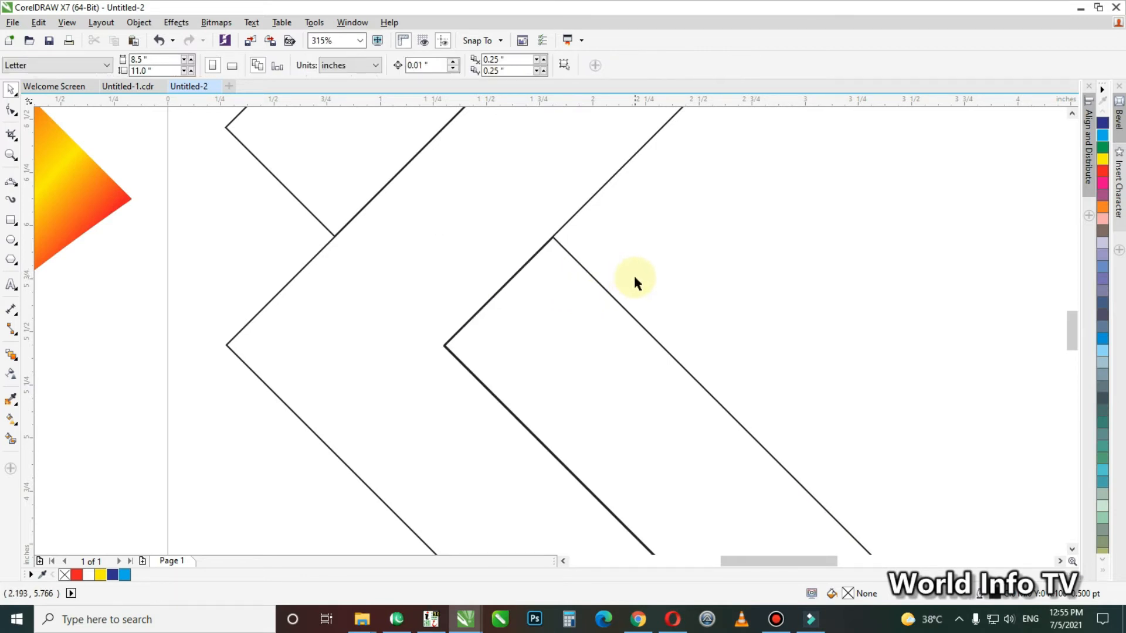
Select all four interlocking chevrons together and scale them down proportionally to 92.8%
scroll(636, 258, "down", 3)
key("F2")
left_click_drag(860, 410, 372, 126)
left_click_drag(500, 126, 924, 510)
left_click_drag(844, 147, 832, 158)
left_click(747, 203)
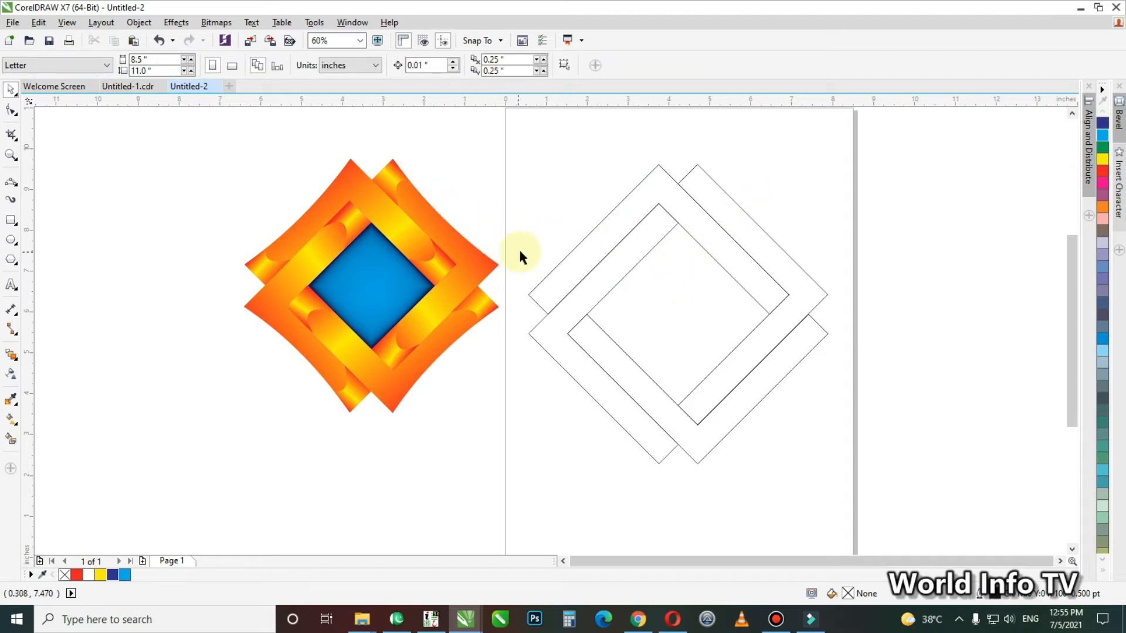
Convert the outer edge of the right chevron to a curve with the Shape tool and bend it slightly inward
key("F2")
left_click_drag(885, 500, 314, 122)
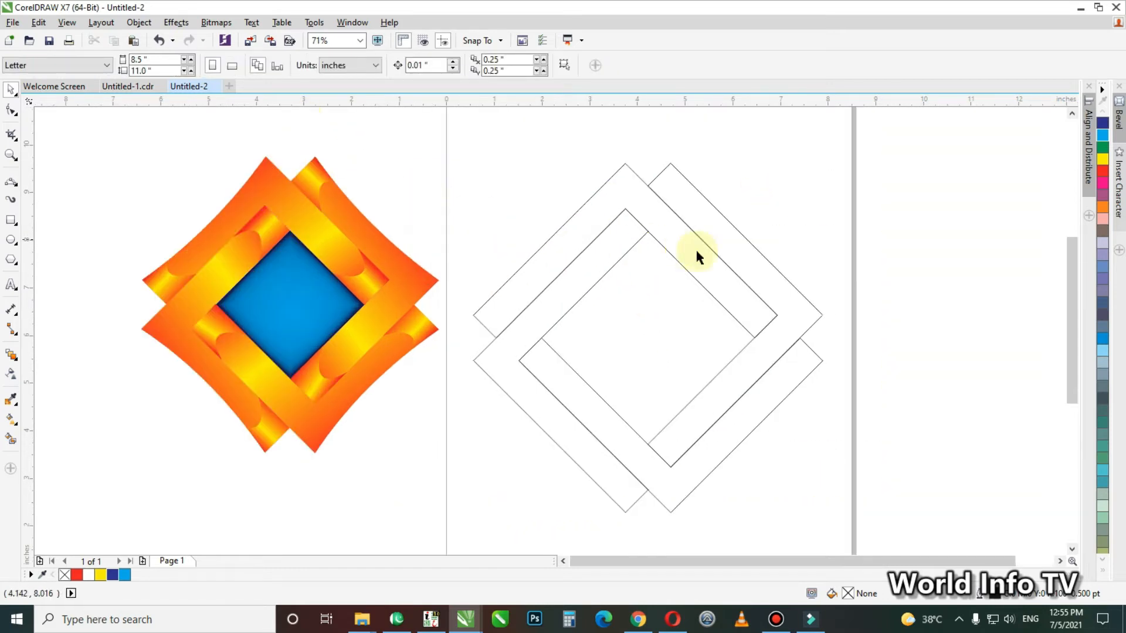
left_click(760, 250)
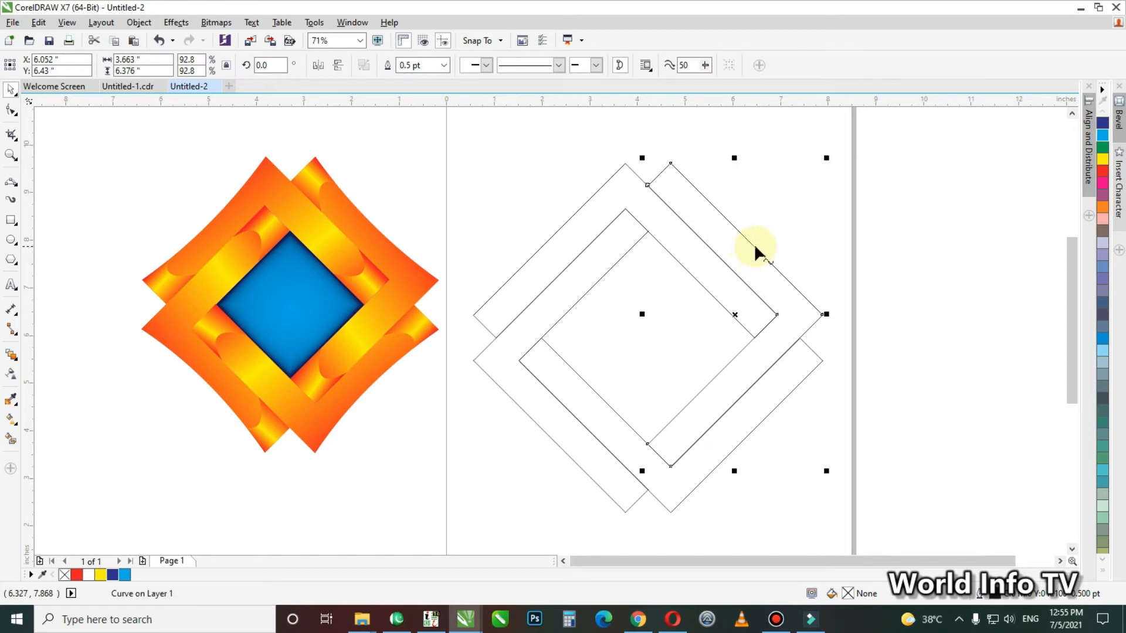
key("F10")
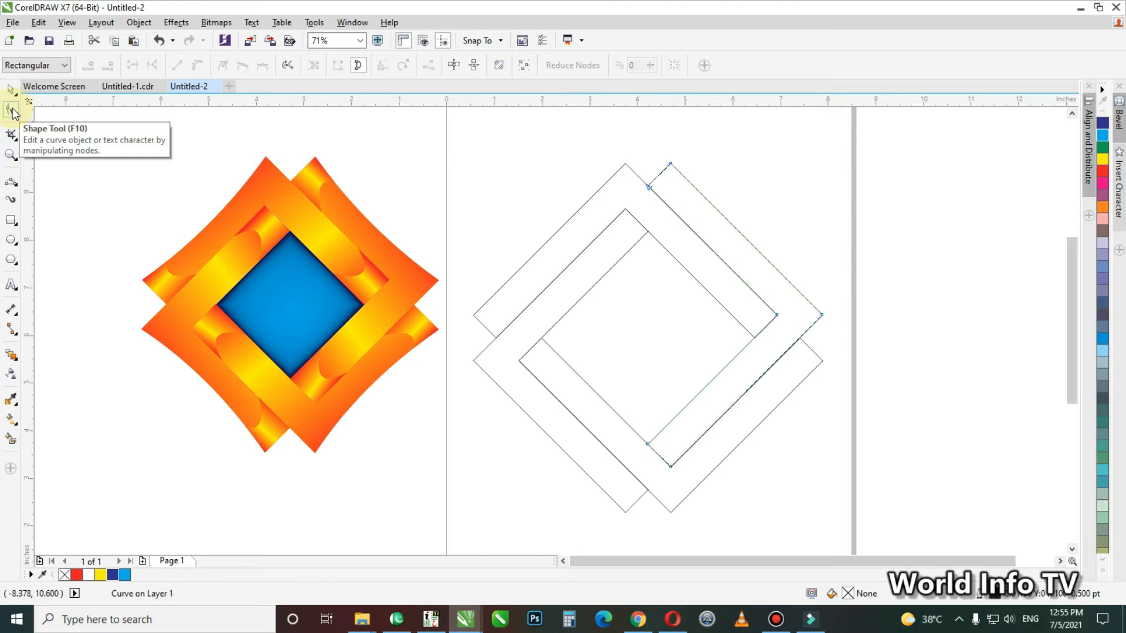
left_click(751, 243)
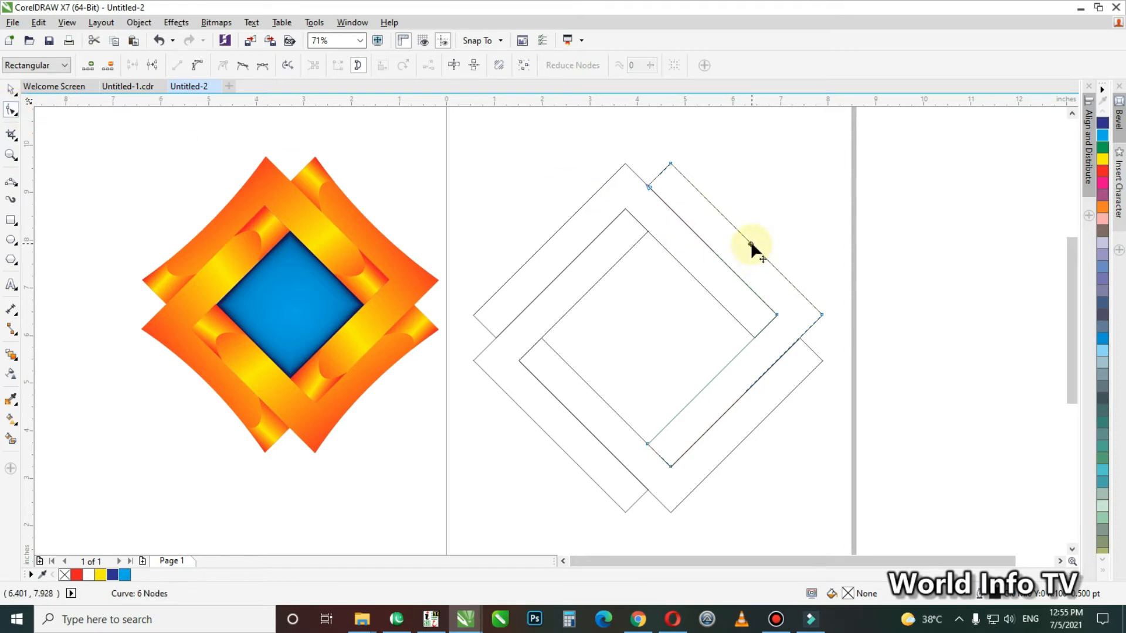
left_click(198, 66)
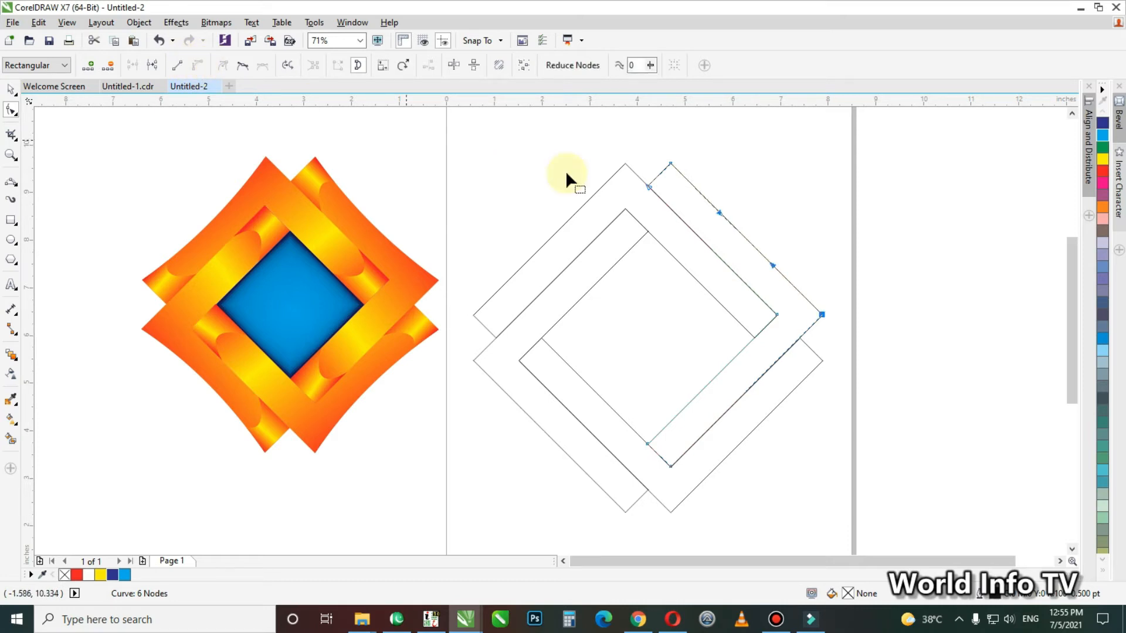
left_click(745, 238)
left_click_drag(744, 238, 742, 244)
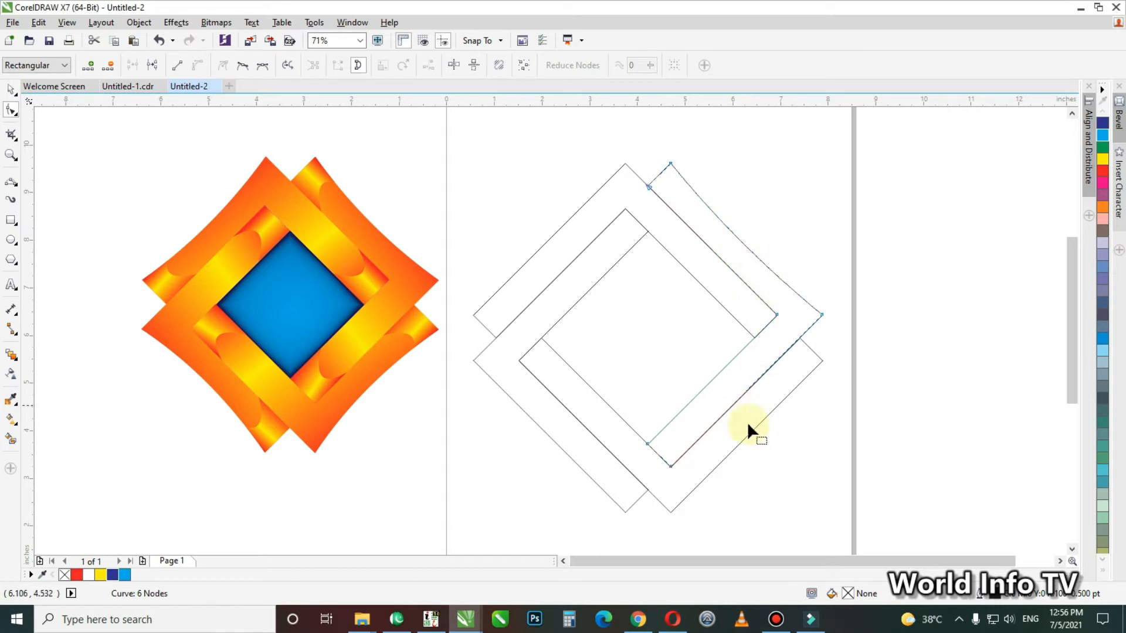
Convert the bottom chevron's lower-right outer edge to a curve and bow it inward to match the right chevron
left_click(743, 439)
left_click(740, 443)
left_click_drag(742, 437, 733, 423)
Convert the left chevron's lower-left outer edge to a curve and bow it slightly inward
left_click(579, 433)
left_click(547, 432)
left_click(538, 424)
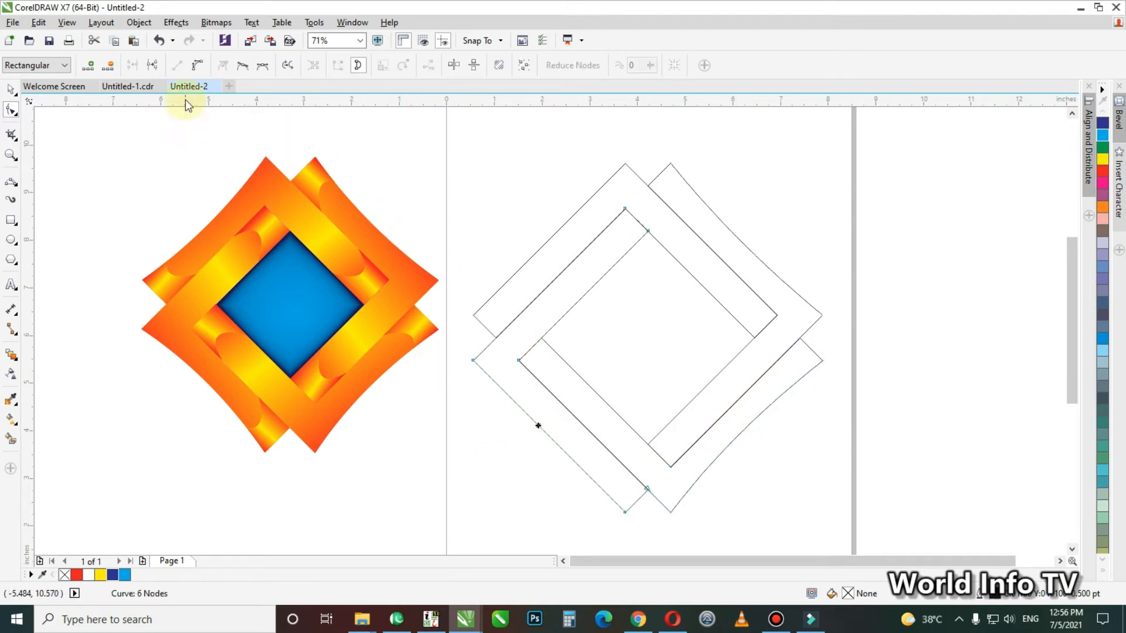
left_click(554, 446)
left_click_drag(545, 432, 550, 429)
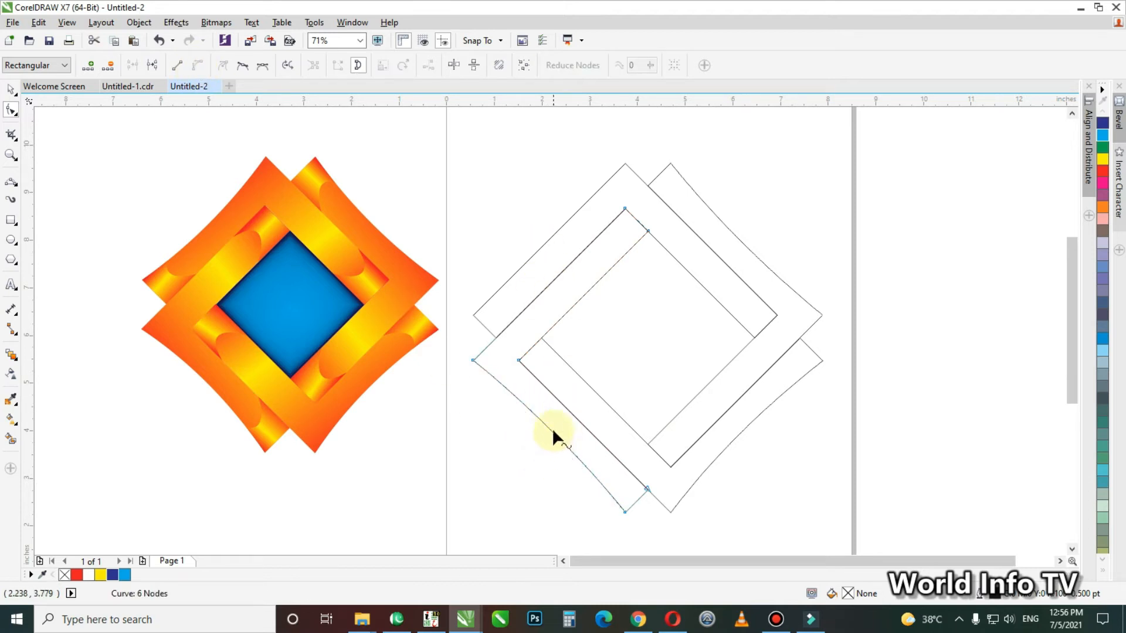
Convert the top chevron's upper-left outer edge to a curve, bow it inward, and deselect the shape
left_click(543, 291)
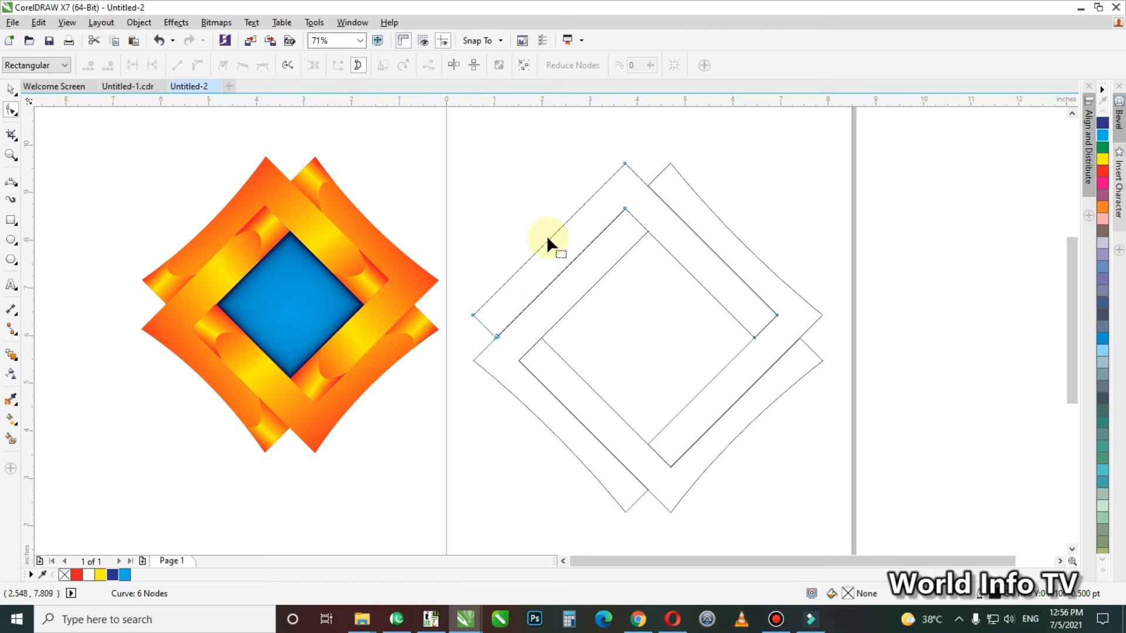
left_click(549, 239)
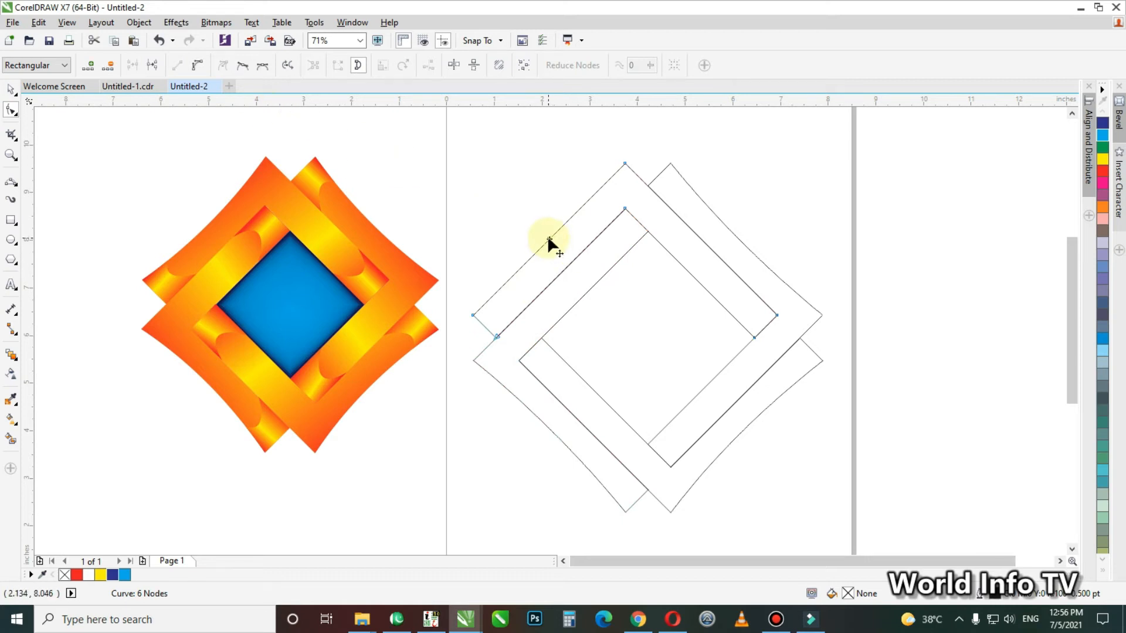
left_click(195, 65)
left_click_drag(548, 239, 548, 249)
key("space")
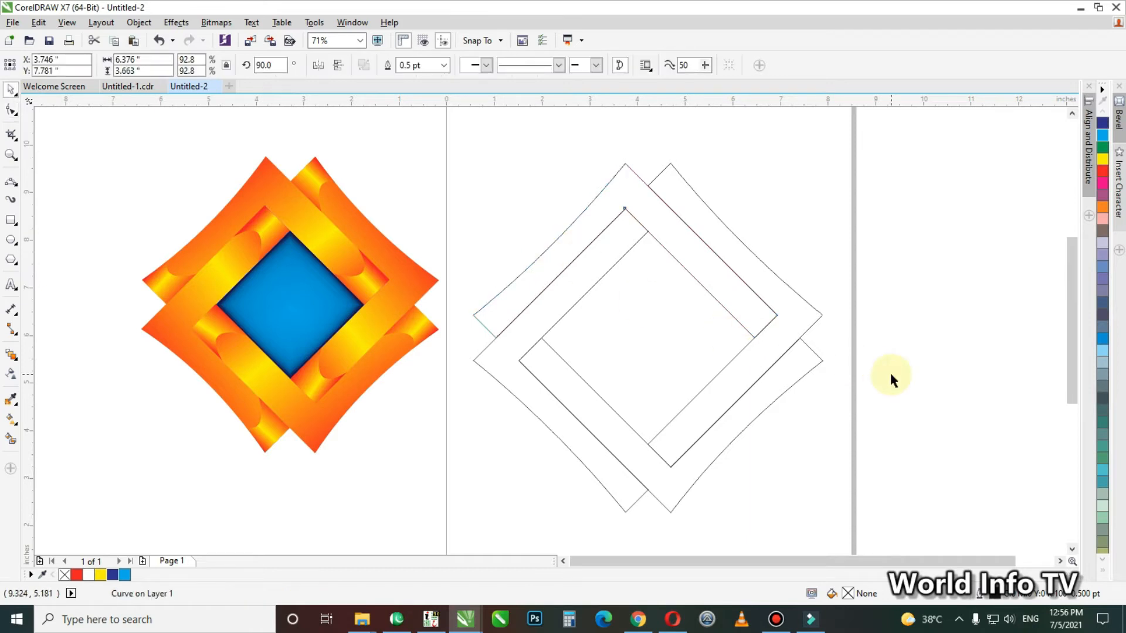
left_click(891, 376)
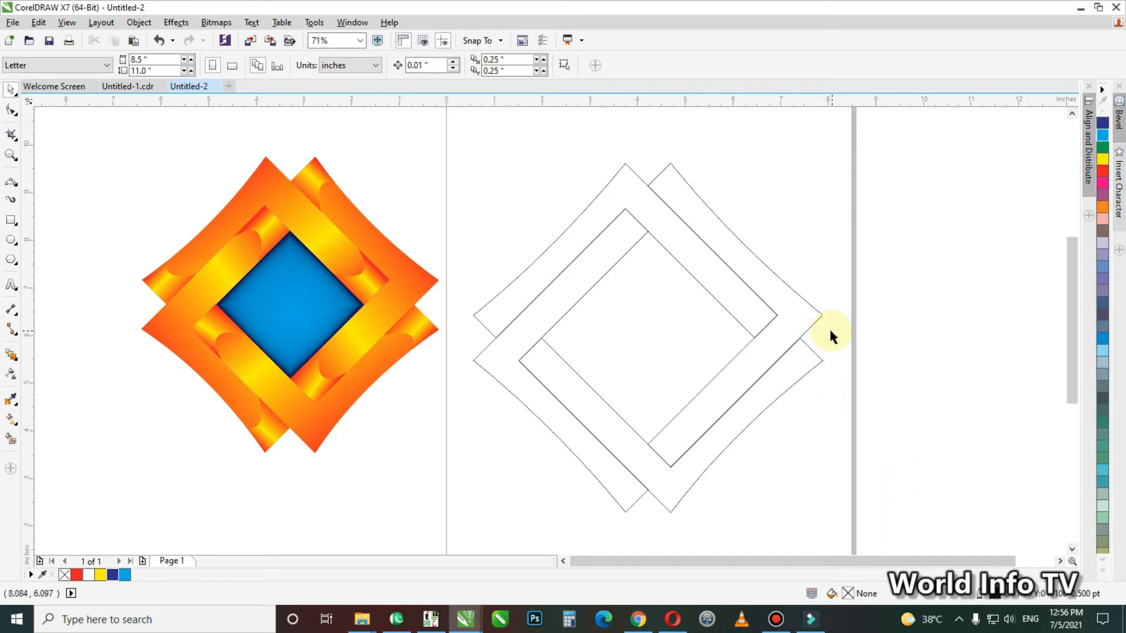
Apply a linear fountain fill to the top chevron with the Interactive Fill tool, running from its left tip to its right tip
key("g")
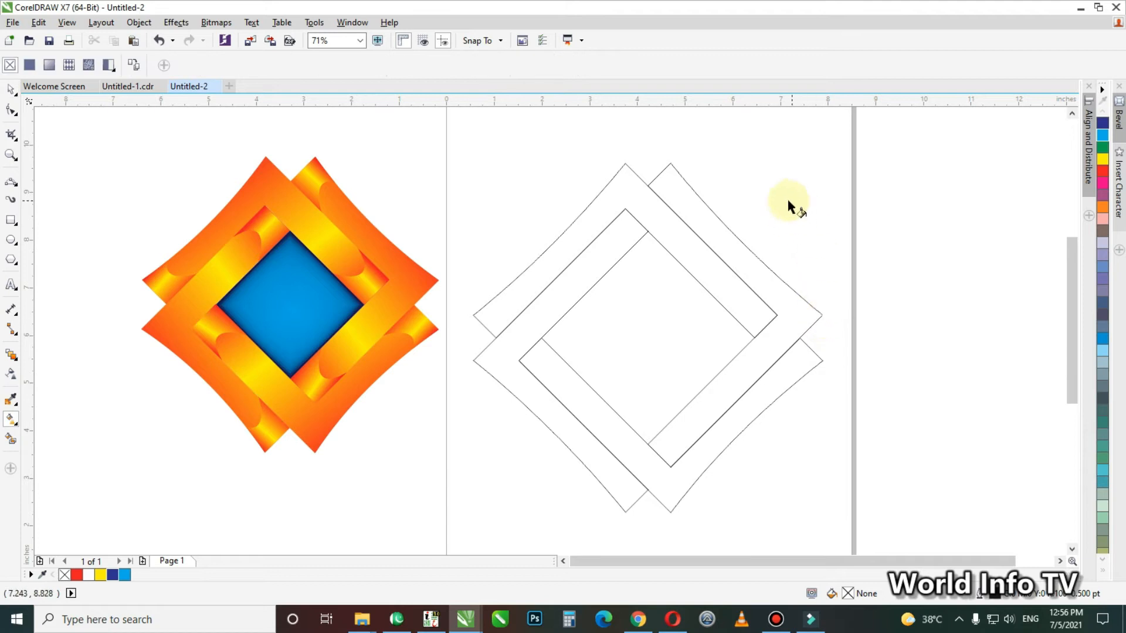
key("space")
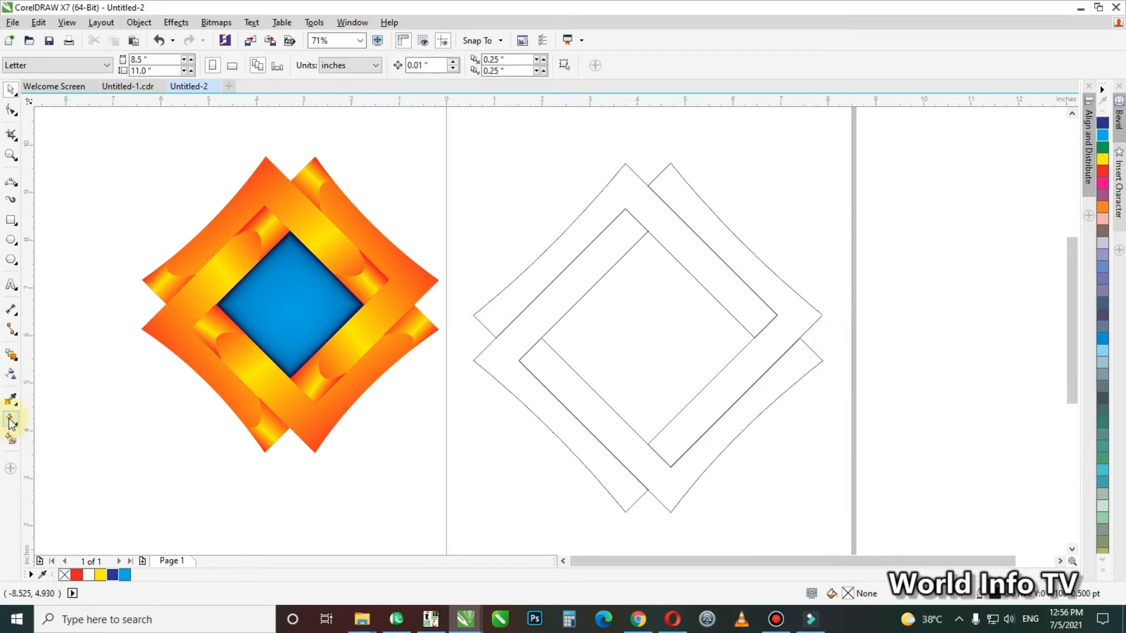
left_click(9, 420)
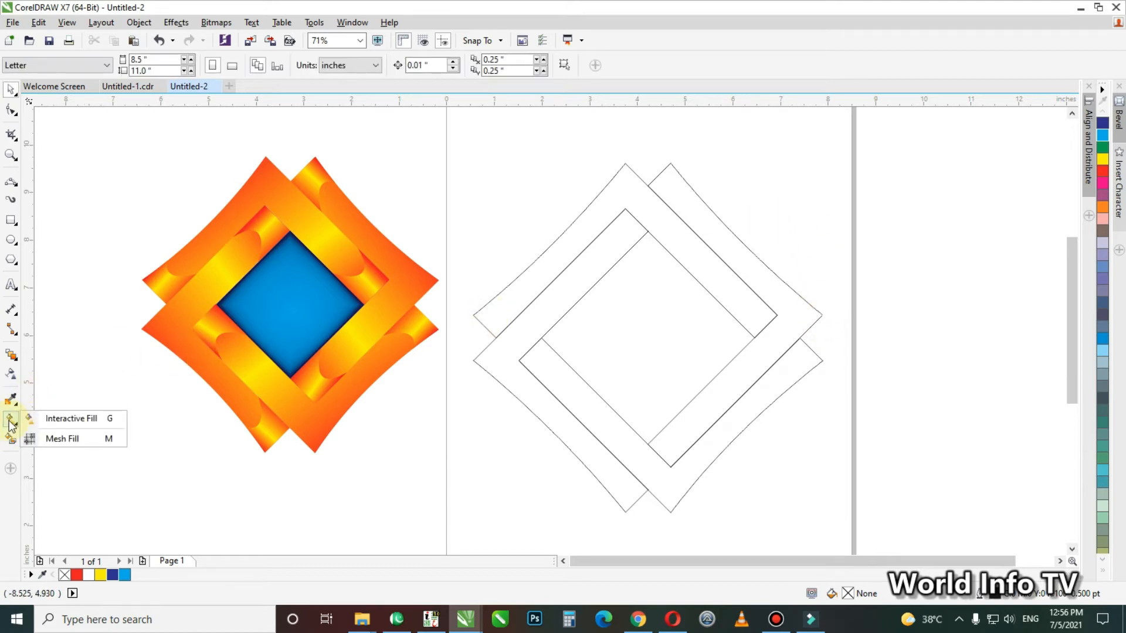
left_click(68, 422)
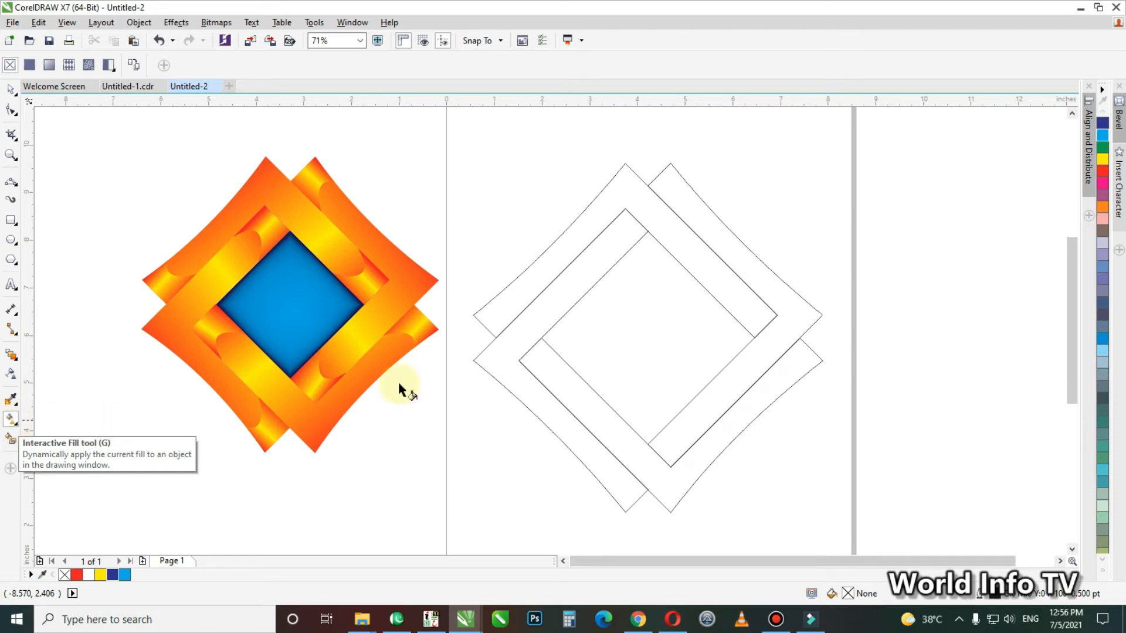
left_click(474, 315)
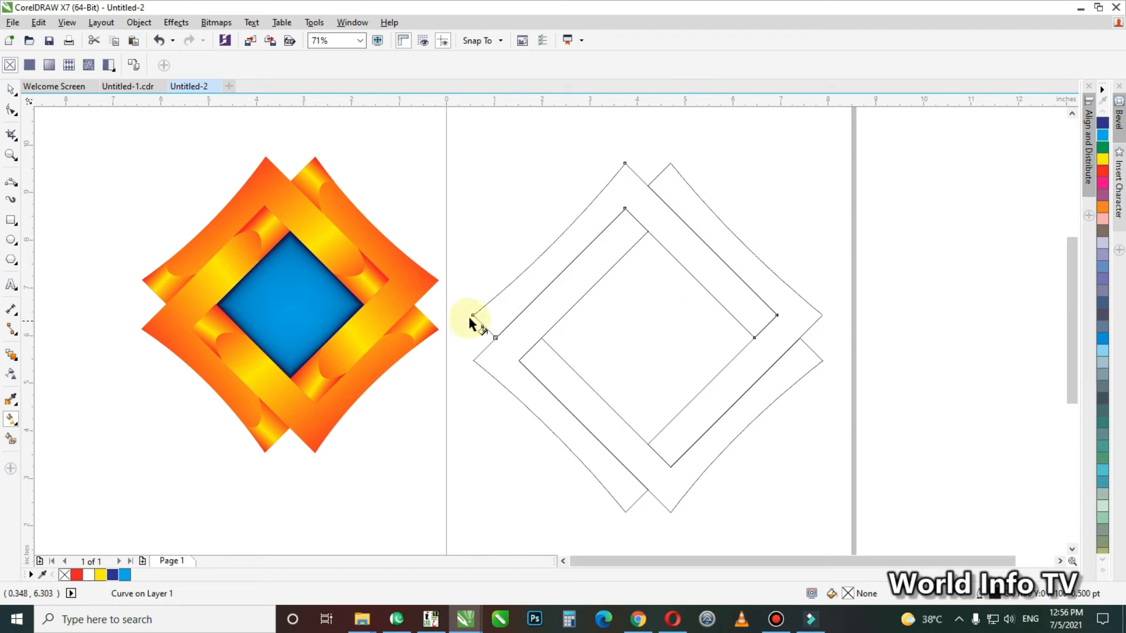
left_click_drag(473, 317, 773, 313)
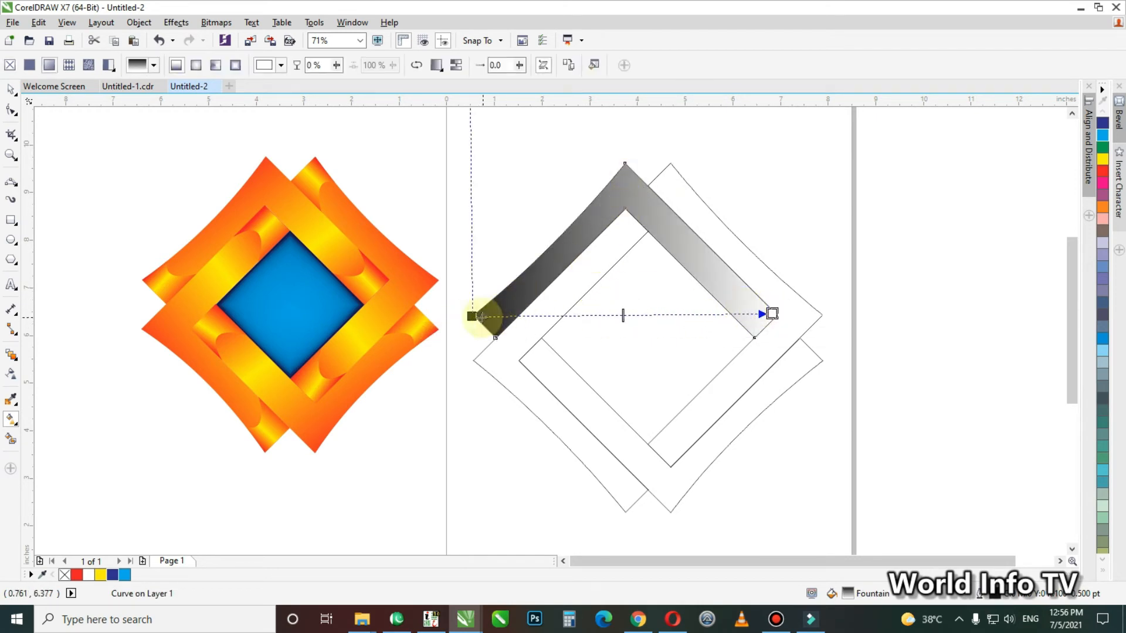
Set both the start and end colours of the top chevron's gradient to red
left_click(471, 316)
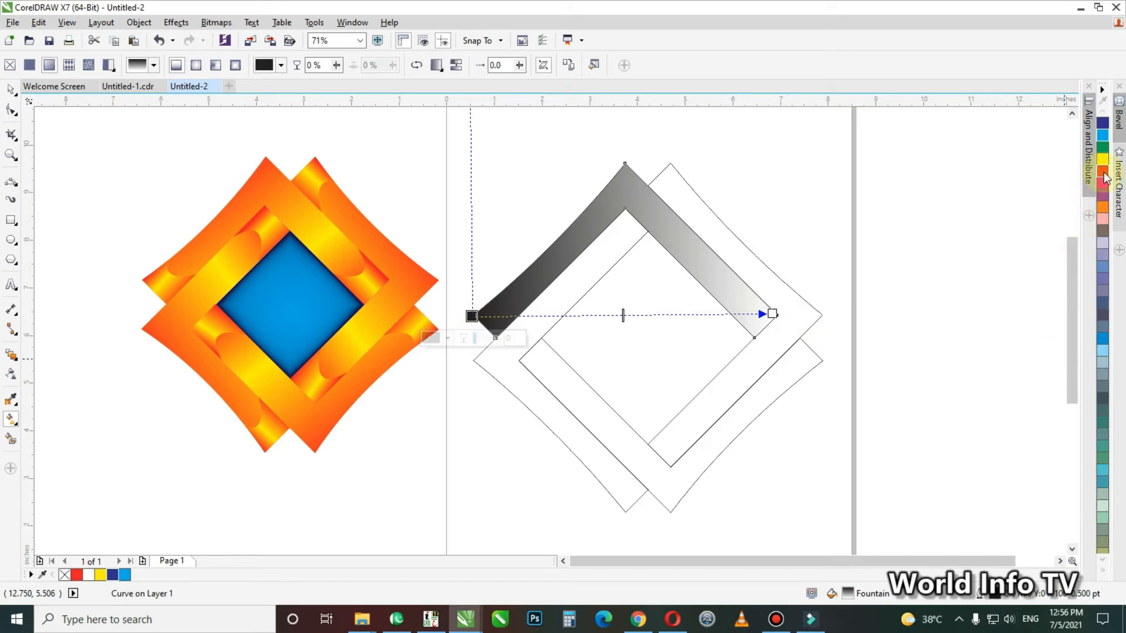
left_click(1102, 171)
left_click(772, 314)
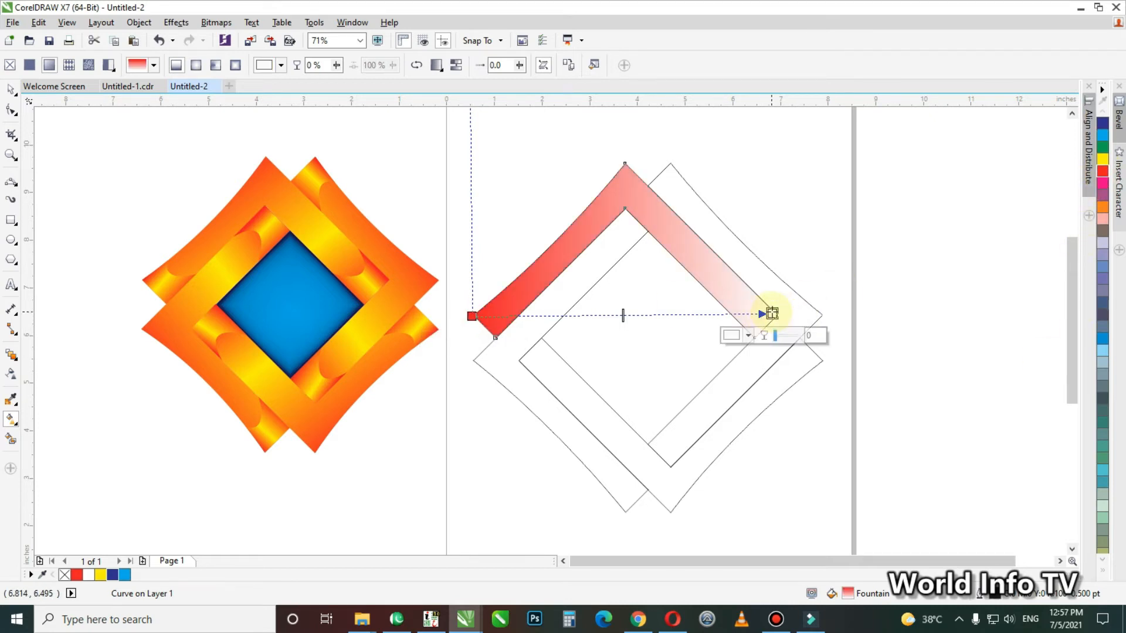
left_click(1103, 170)
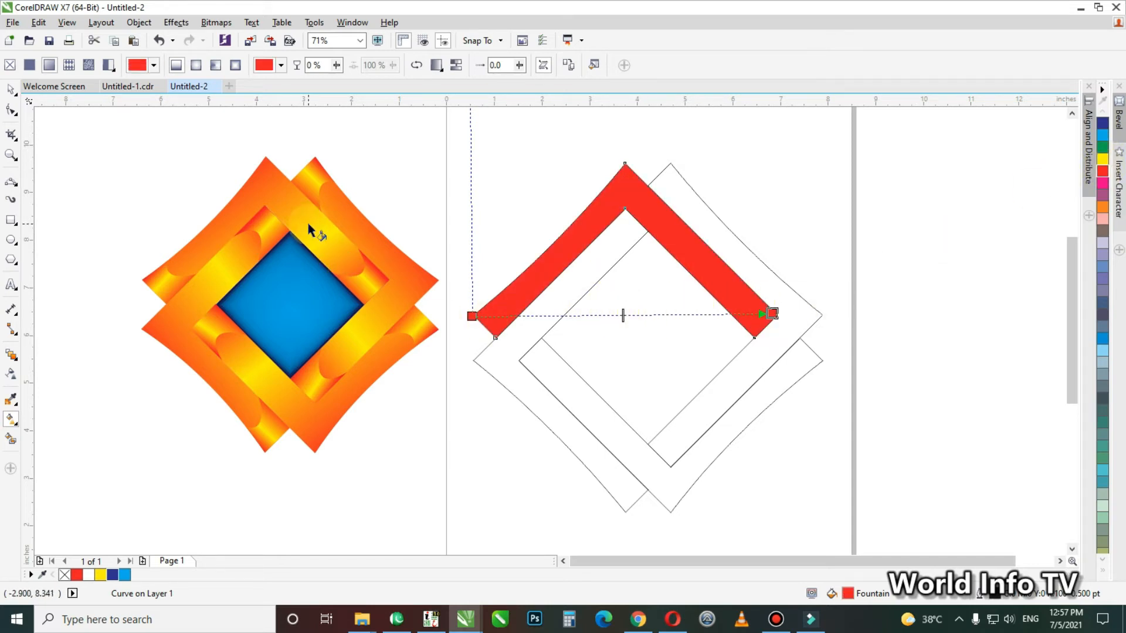
Add a yellow colour stop at 47% of the top chevron's gradient, and select the right chevron
double_click(615, 317)
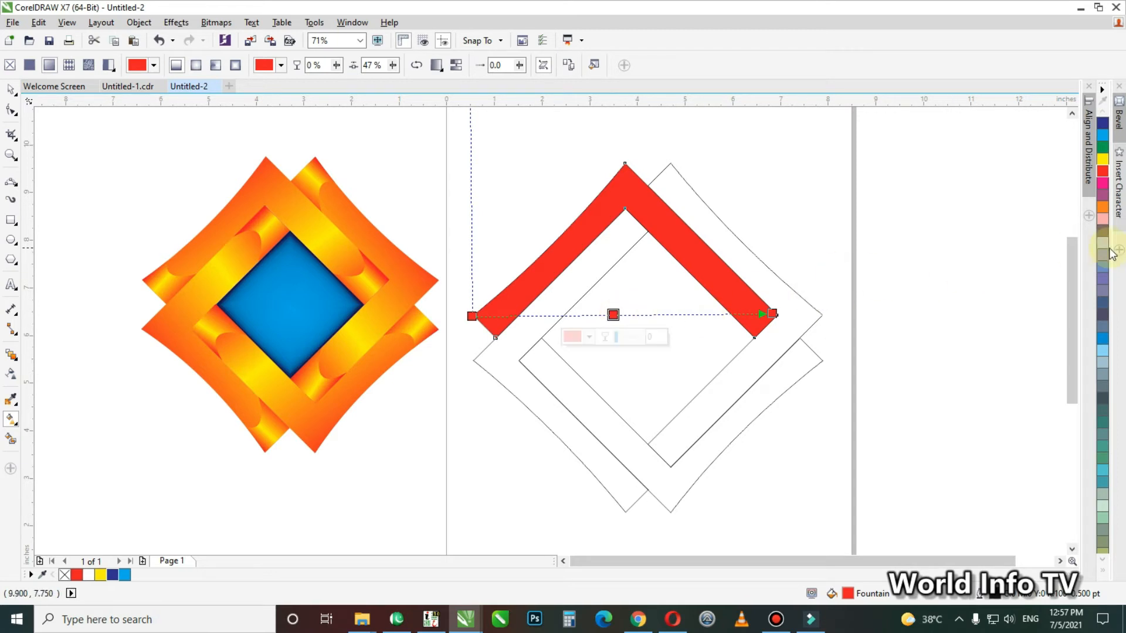
left_click(1106, 162)
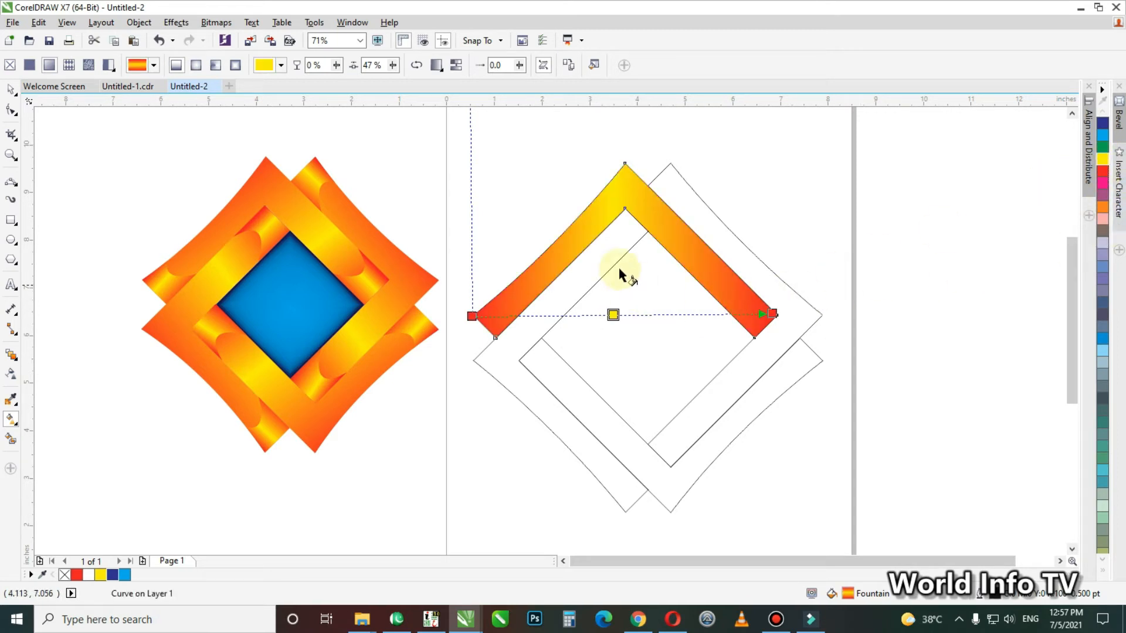
key("space")
left_click(543, 203)
left_click(589, 217)
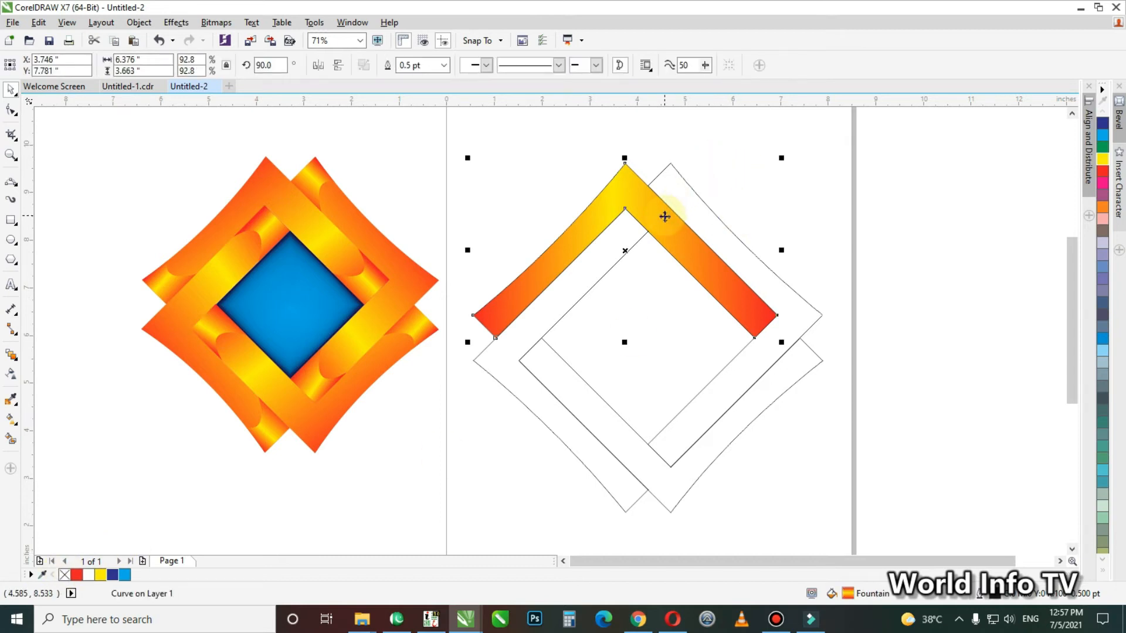
key("g")
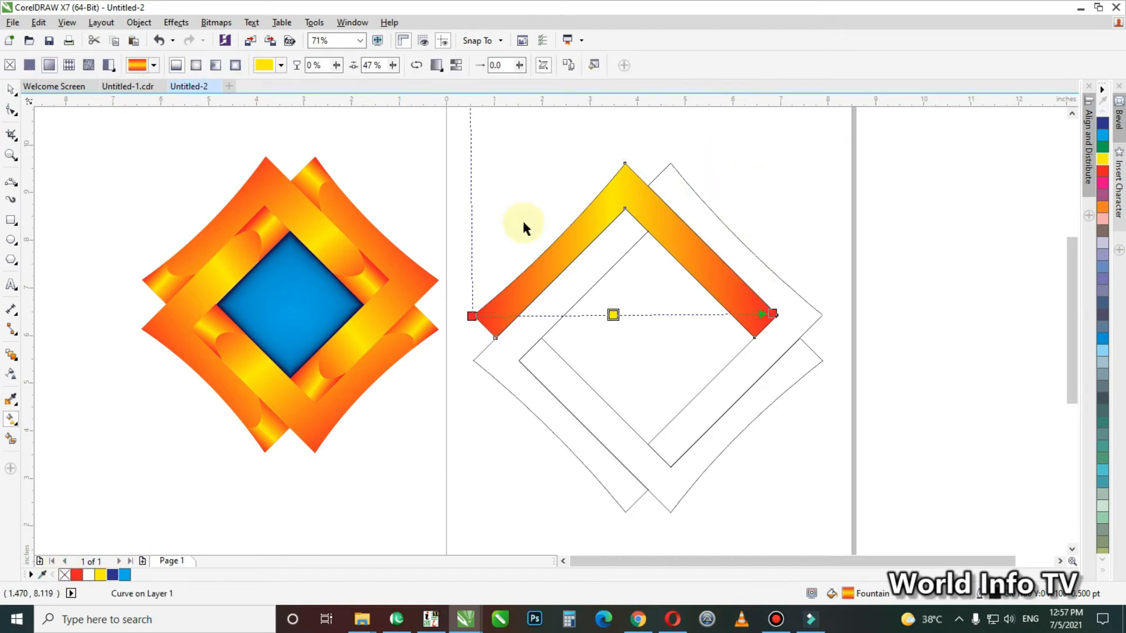
key("space")
left_click(805, 298)
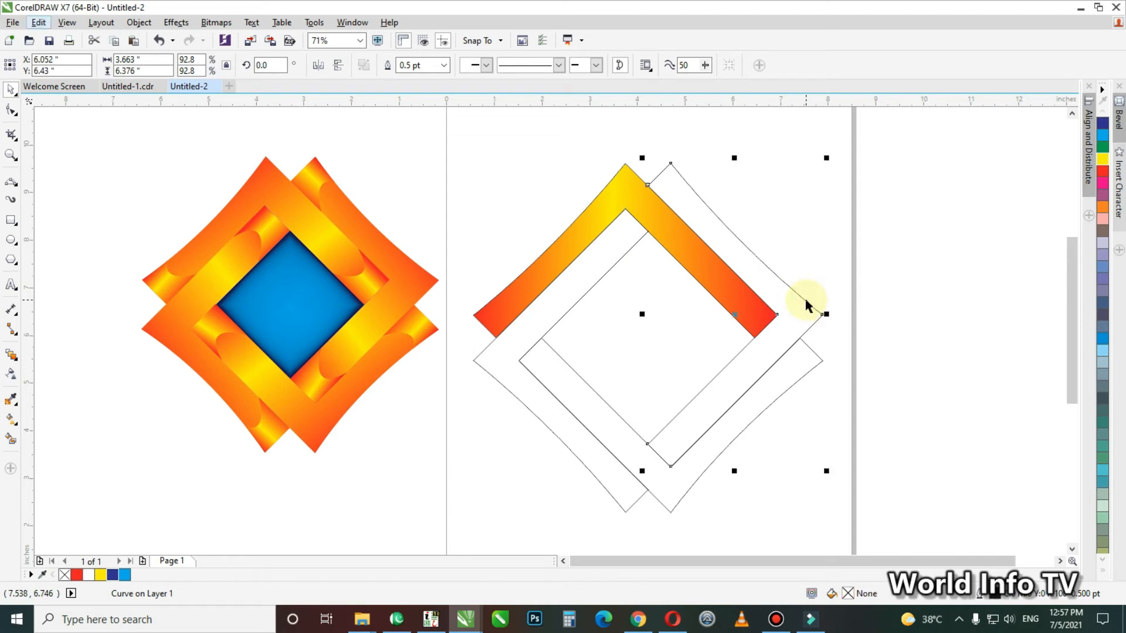
key("alt+e")
key("m")
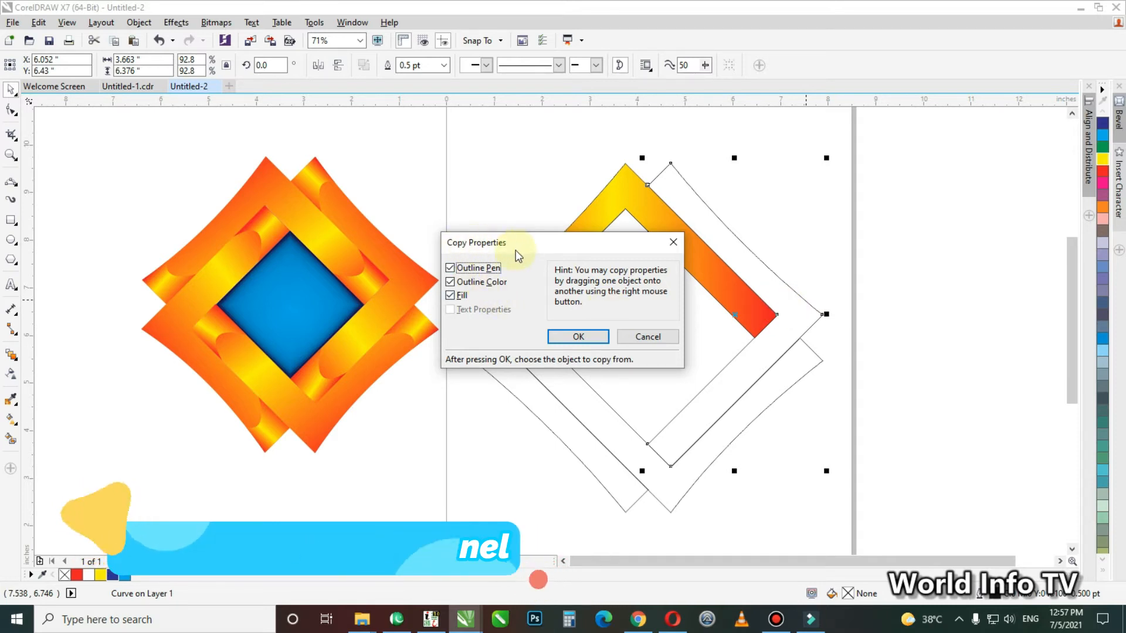
left_click(628, 334)
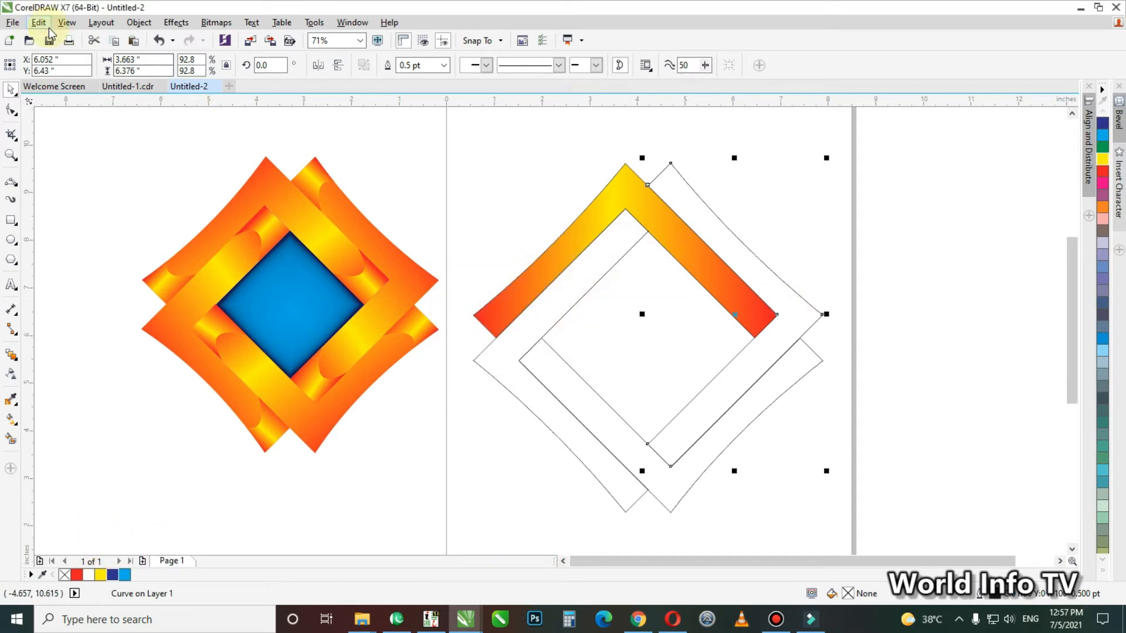
Copy the outline pen, outline colour and fill properties from the top chevron onto the right chevron
left_click(38, 22)
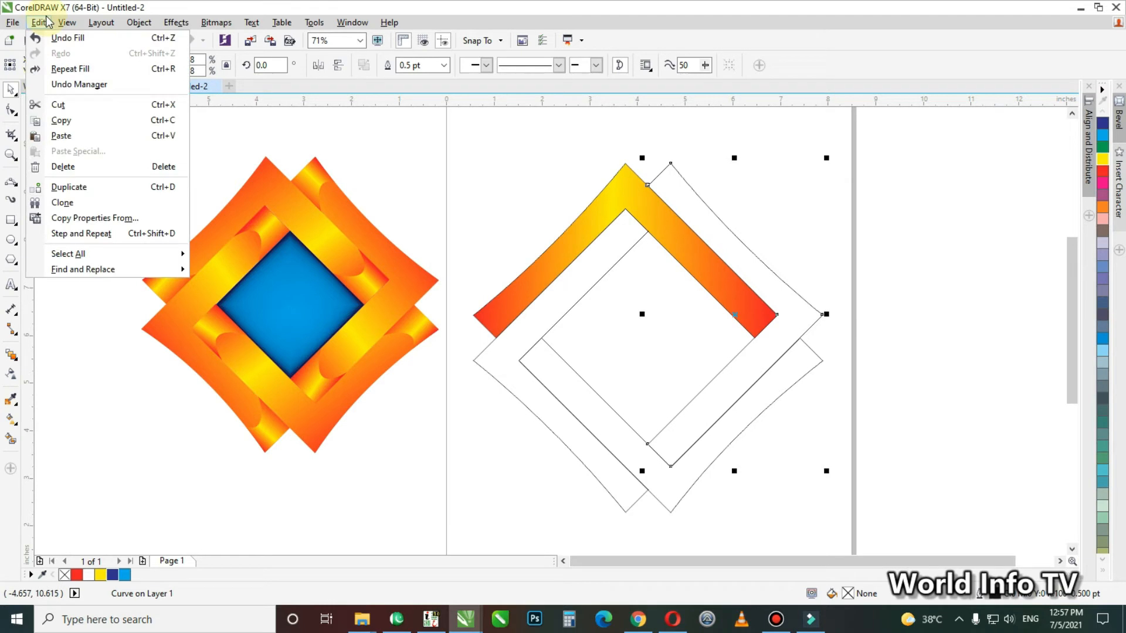
left_click(113, 221)
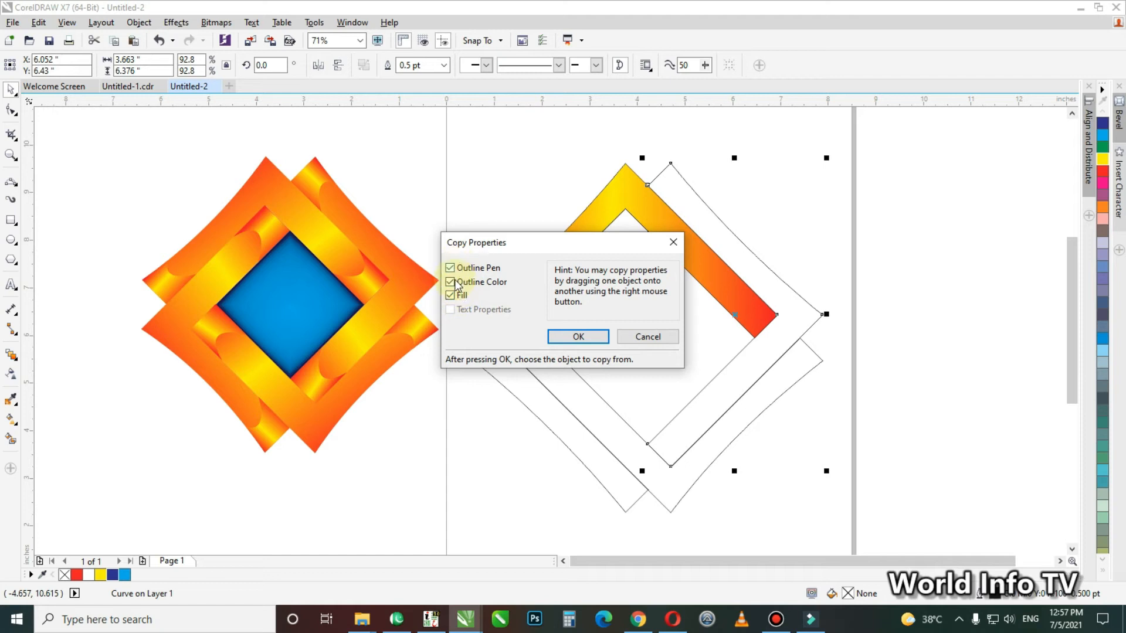
left_click(578, 337)
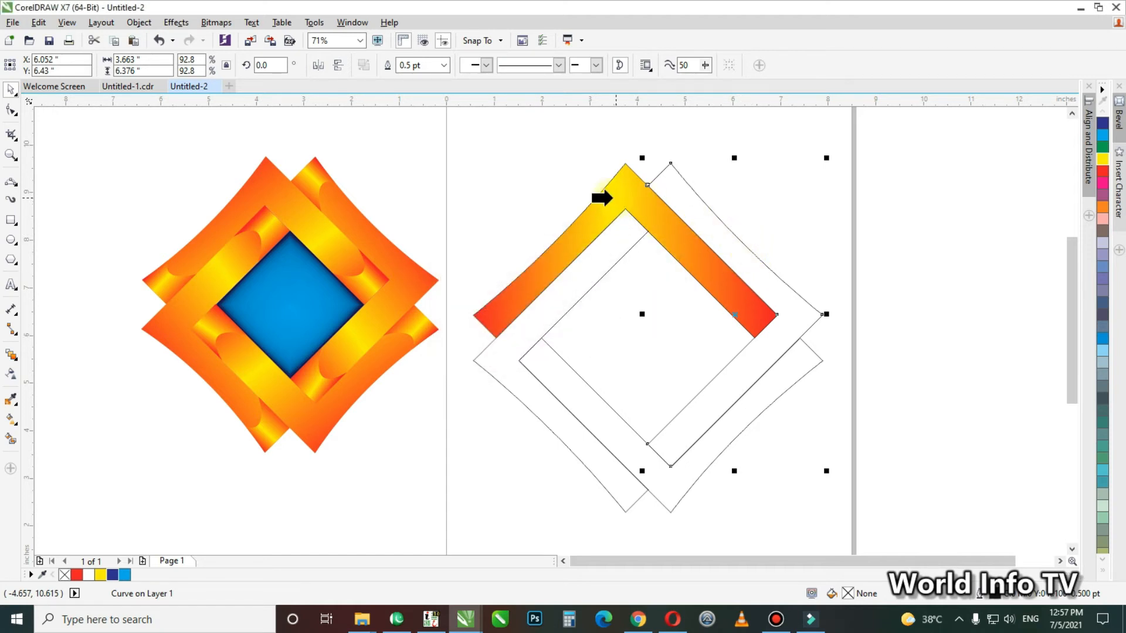
left_click(611, 198)
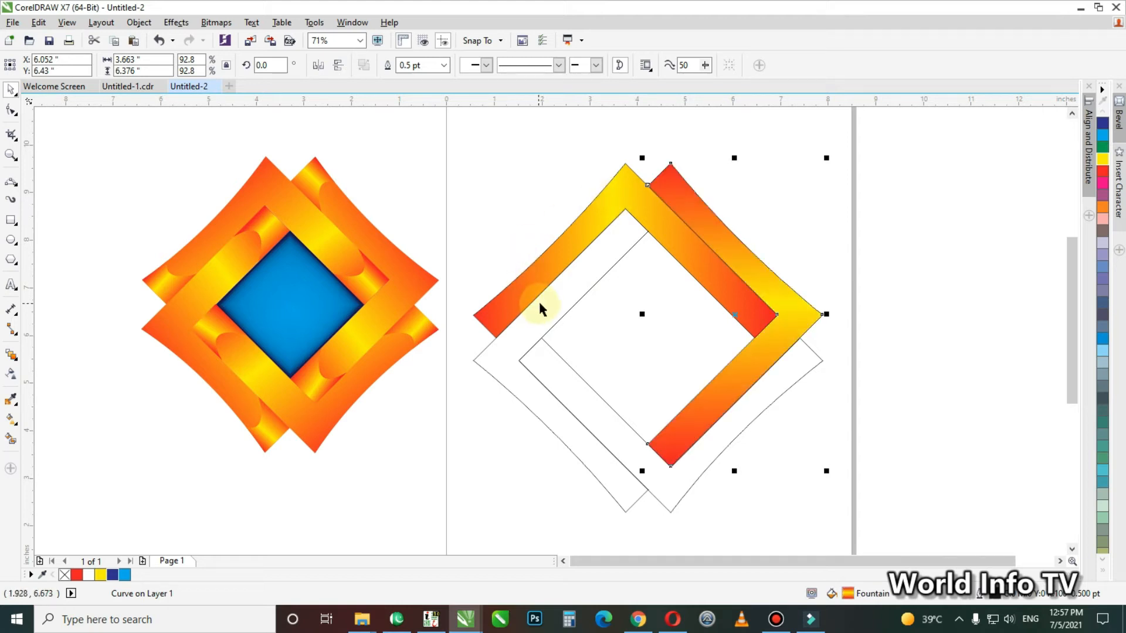
Repeat the property copy on the bottom and left chevrons so they get the same red-yellow-red gradient
left_click(767, 399)
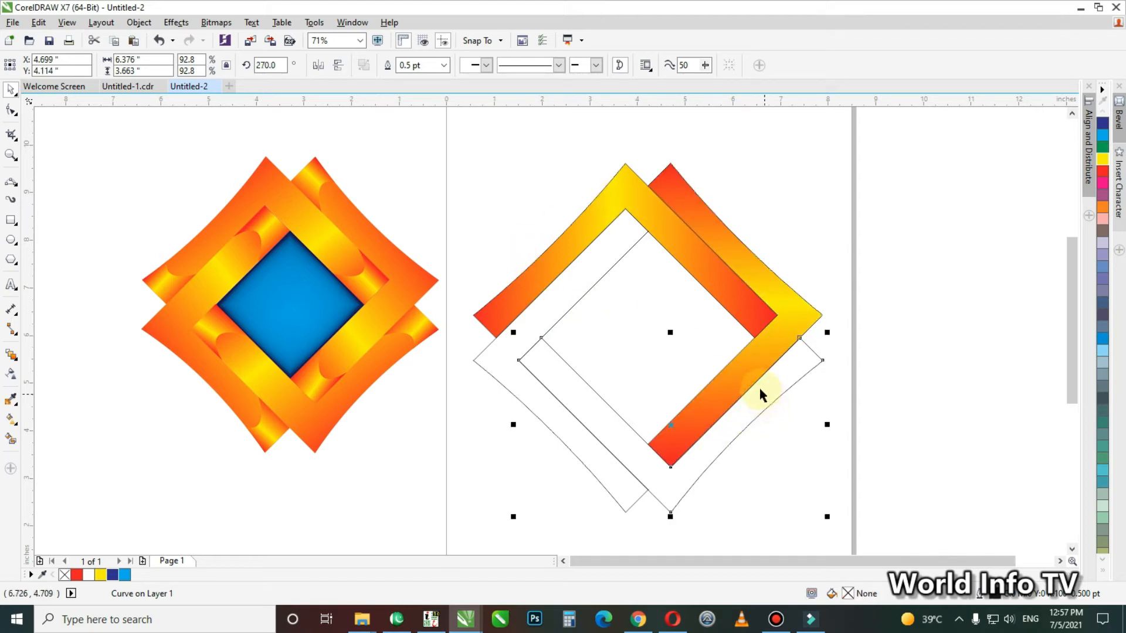
key("ctrl+r")
left_click(578, 306)
key("ctrl+r")
left_click(615, 330)
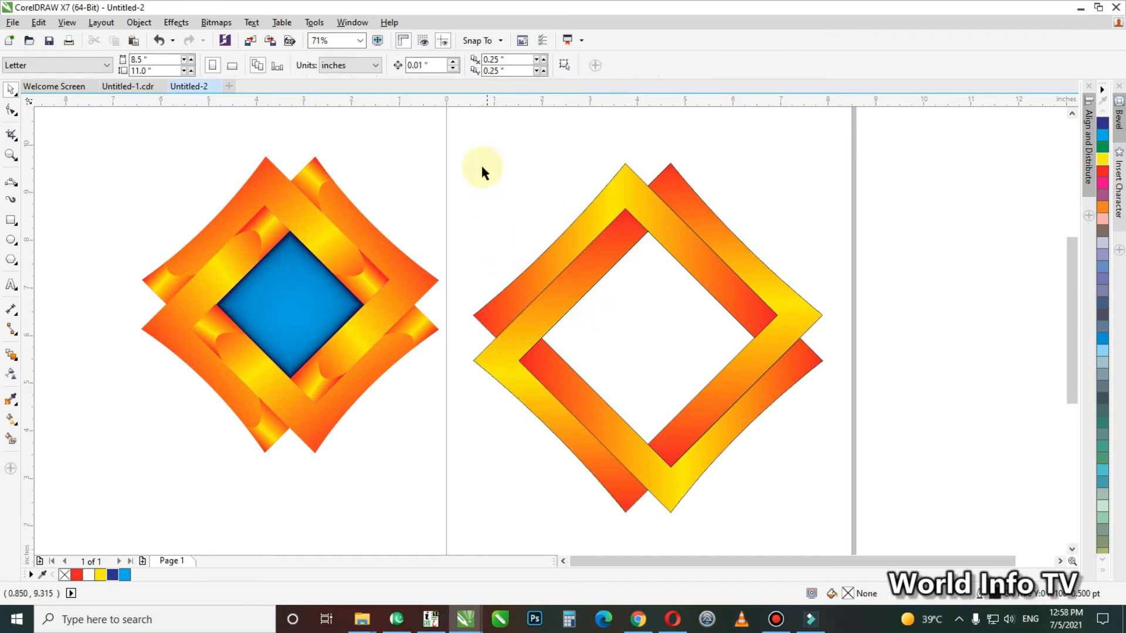
Remove the outline from all four chevrons
left_click_drag(464, 148, 890, 539)
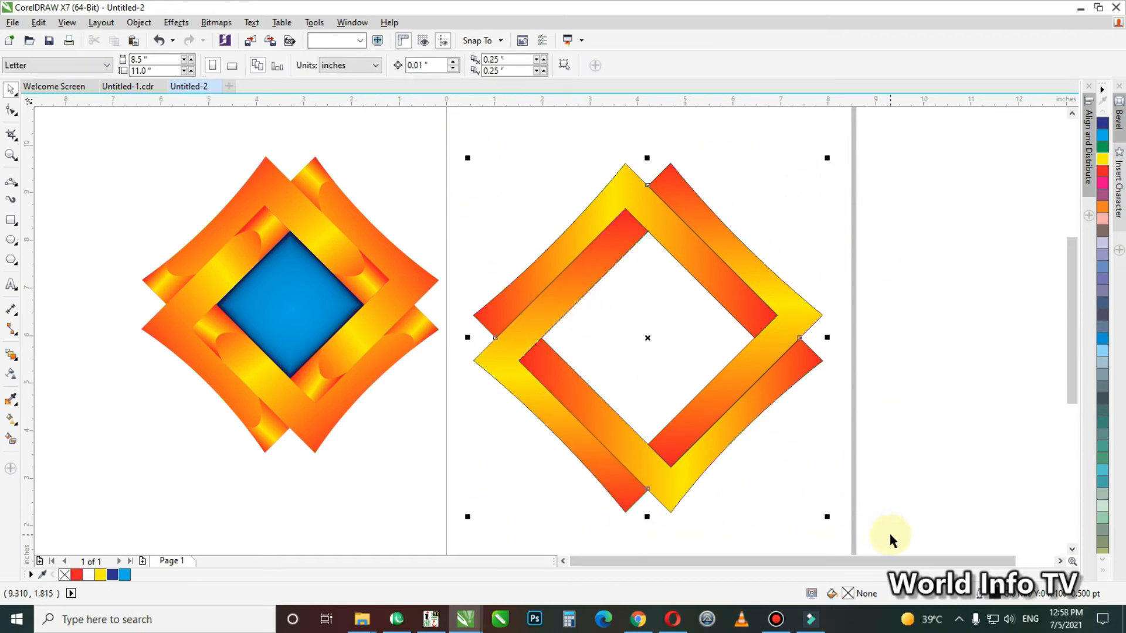
right_click(65, 576)
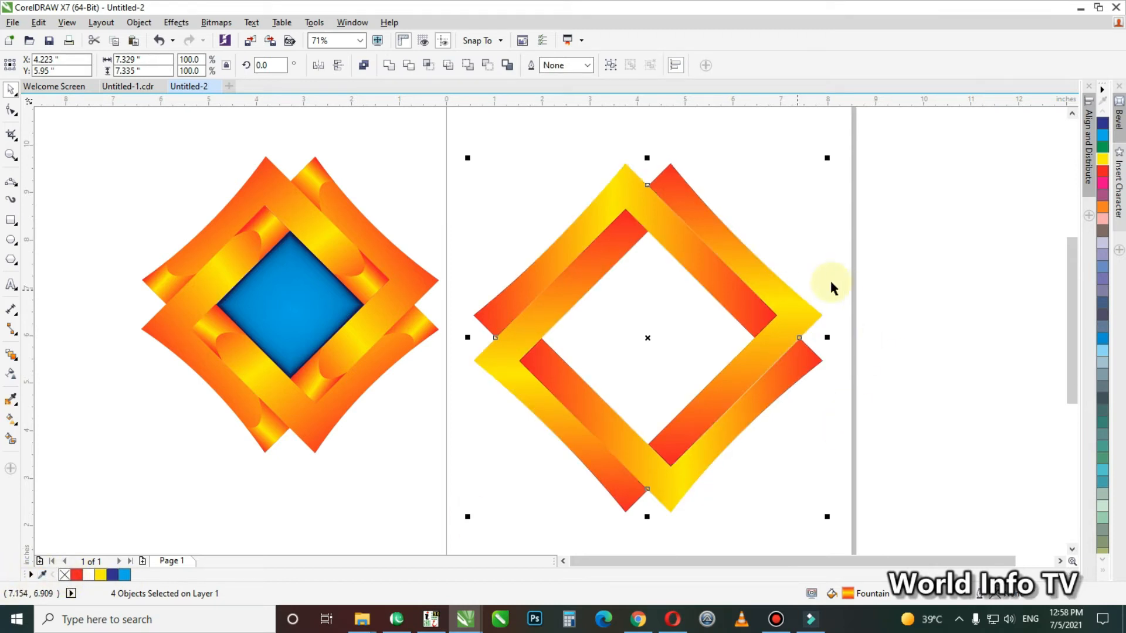
left_click(870, 401)
Examine the seam between the bottom and right chevrons at close range
left_click(793, 381)
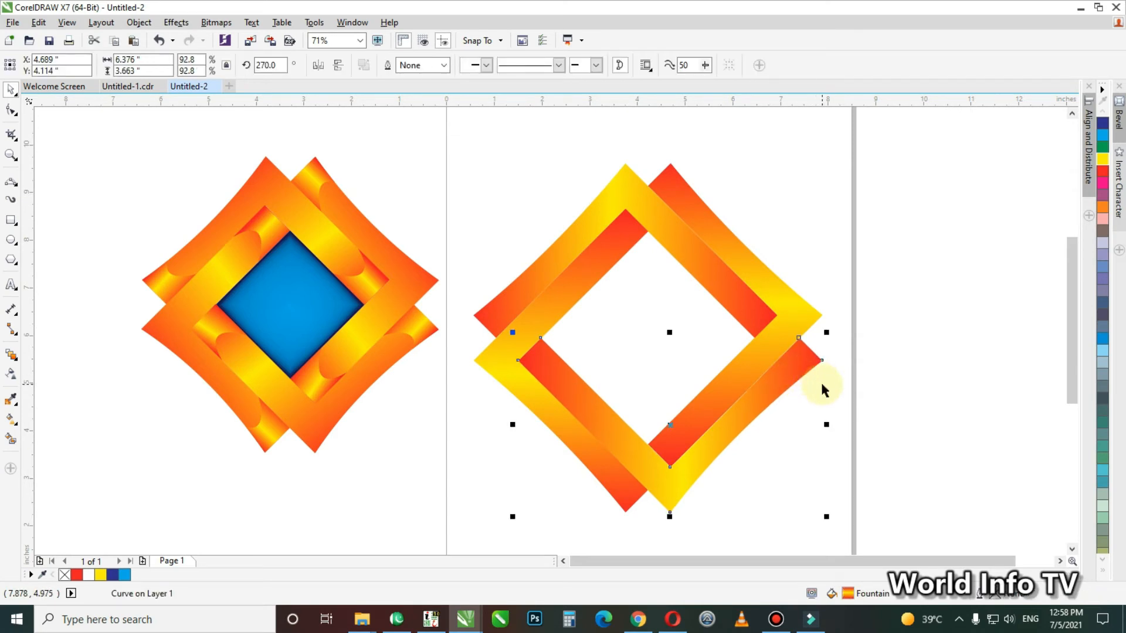
key("ctrl+z")
left_click(835, 347)
key("F2")
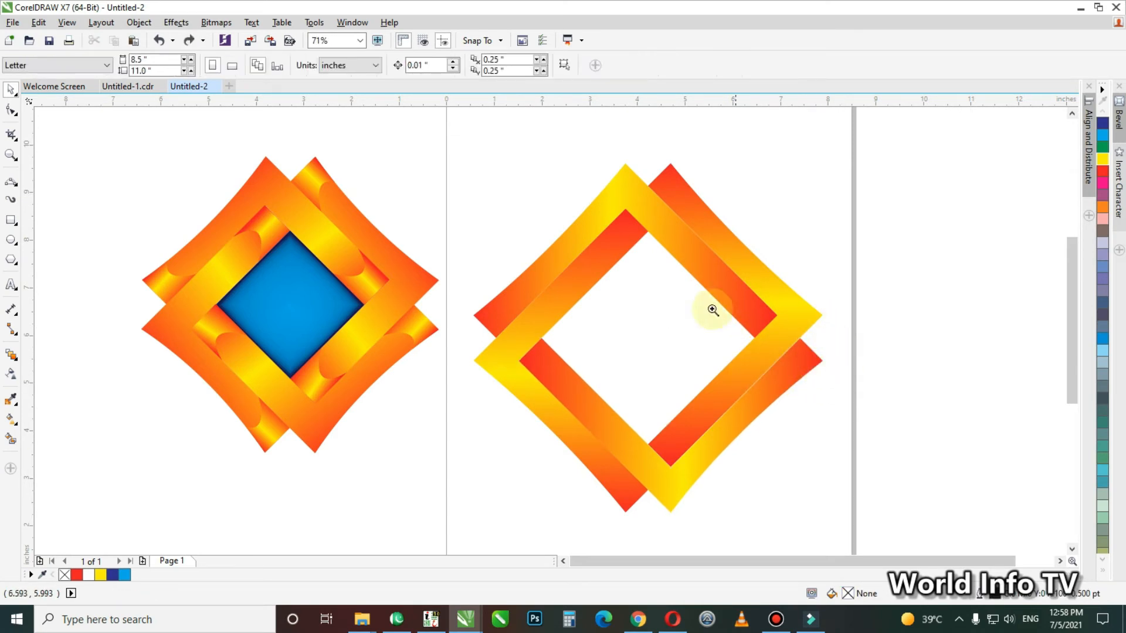
left_click(712, 309)
left_click(639, 324)
left_click_drag(639, 324, 646, 322)
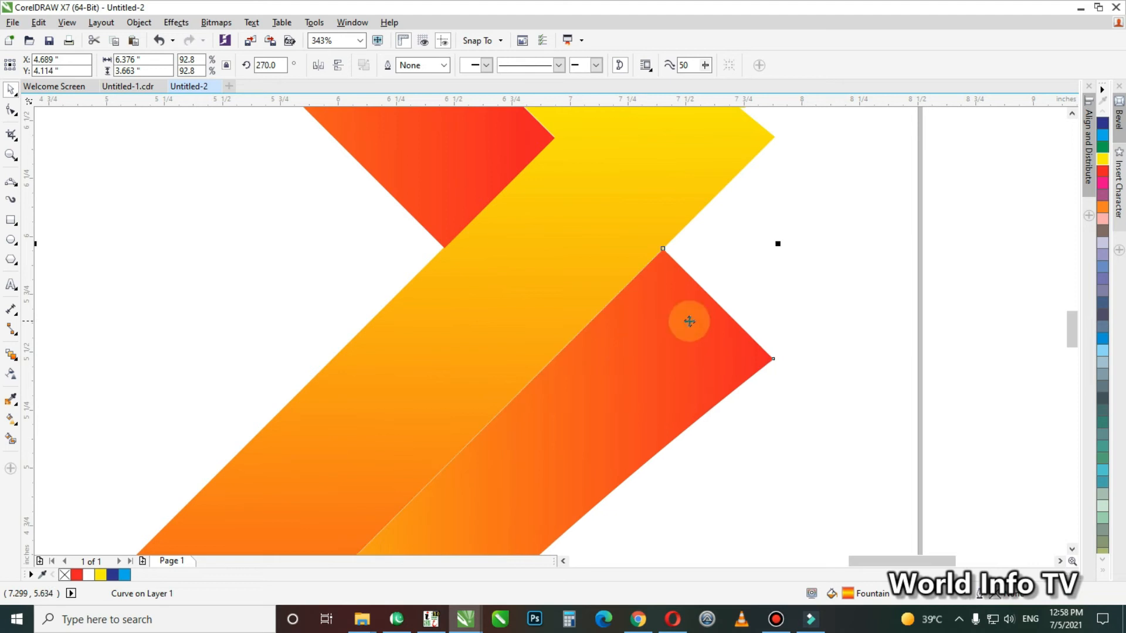
left_click(797, 313)
key("F4")
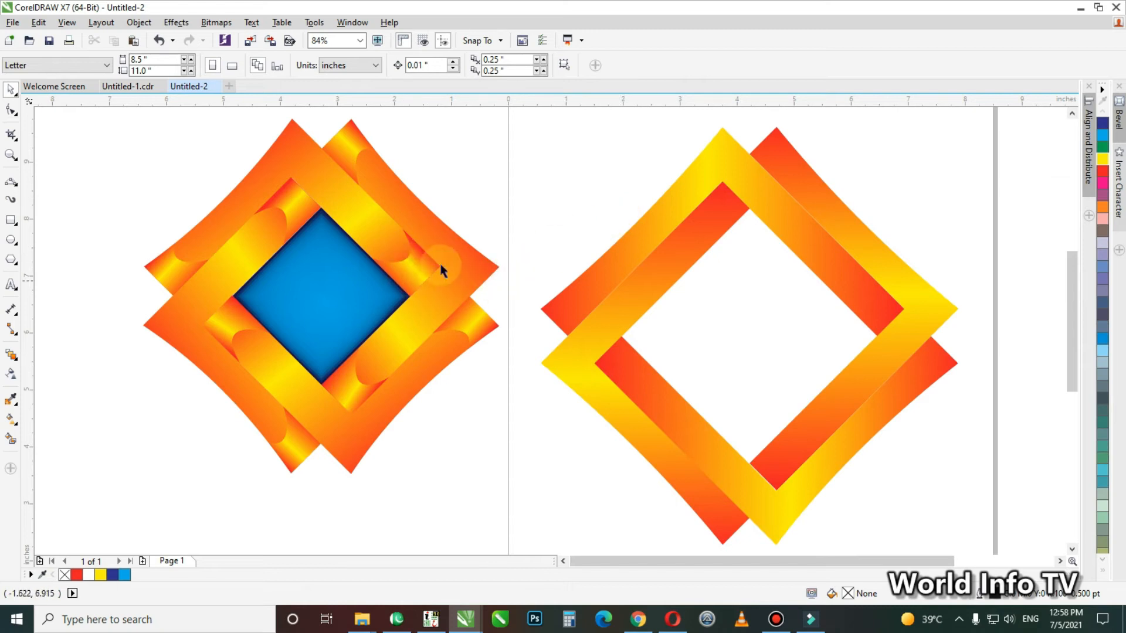
With the 3-Point Curve tool, trace straight edges along the end and inner side of the left chevron's upper tip
left_click_drag(942, 403, 537, 150)
scroll(319, 206, "up", 3)
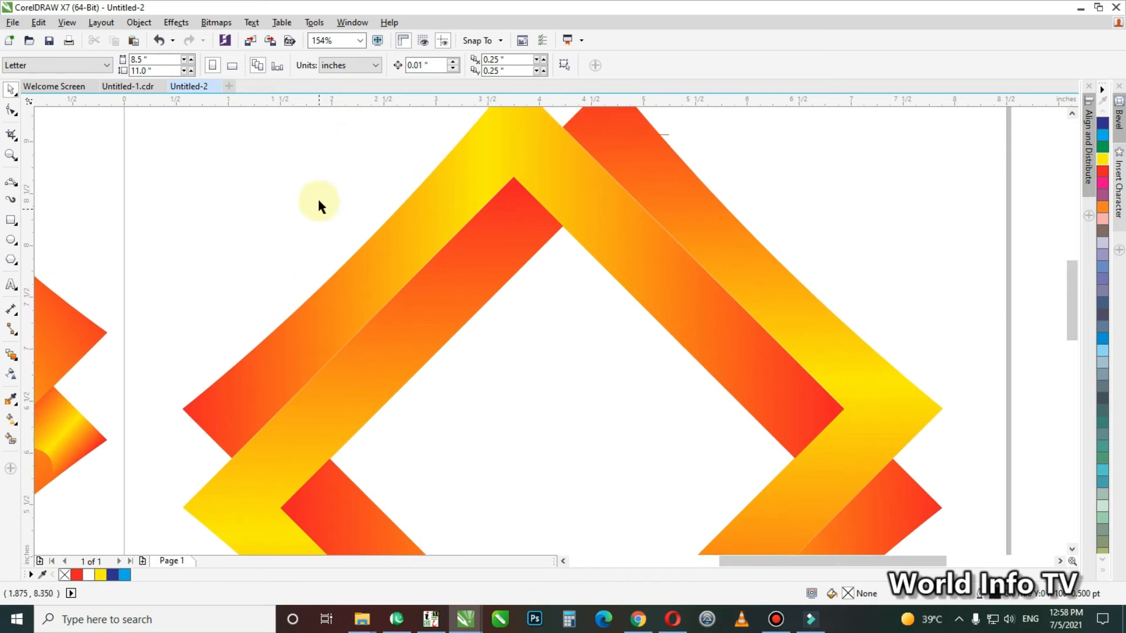
left_click(10, 185)
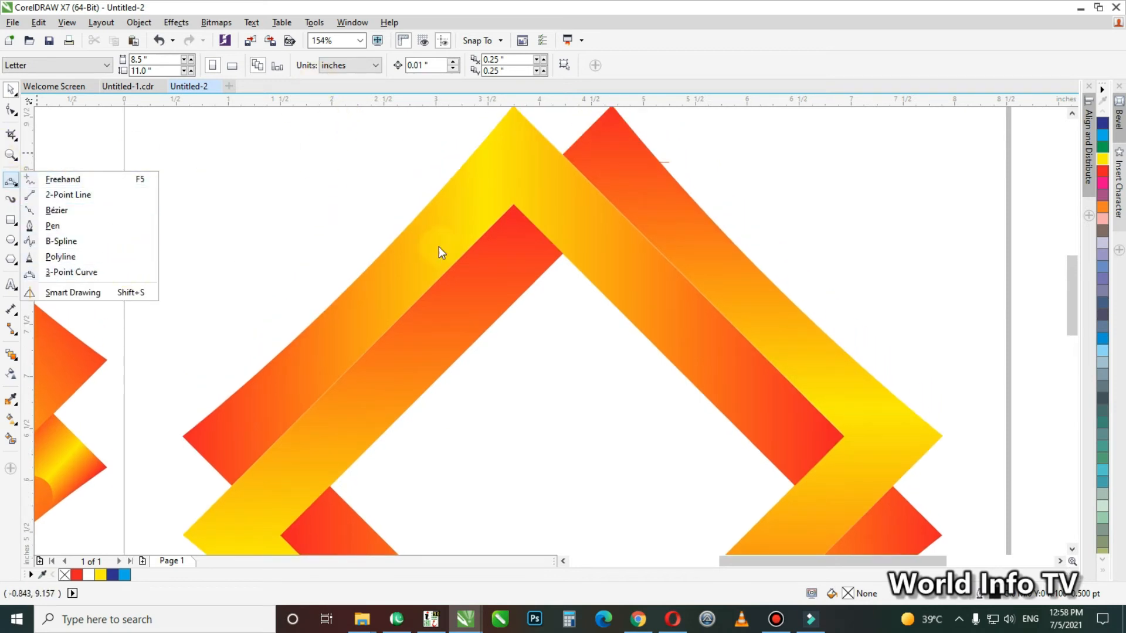
left_click(71, 272)
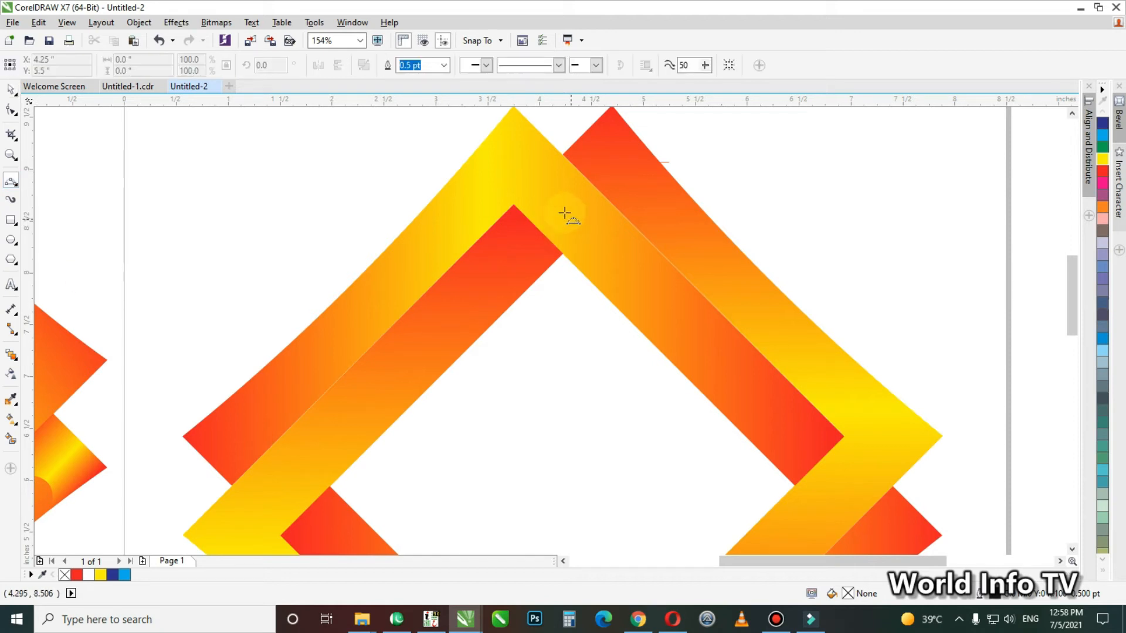
left_click_drag(399, 155, 667, 348)
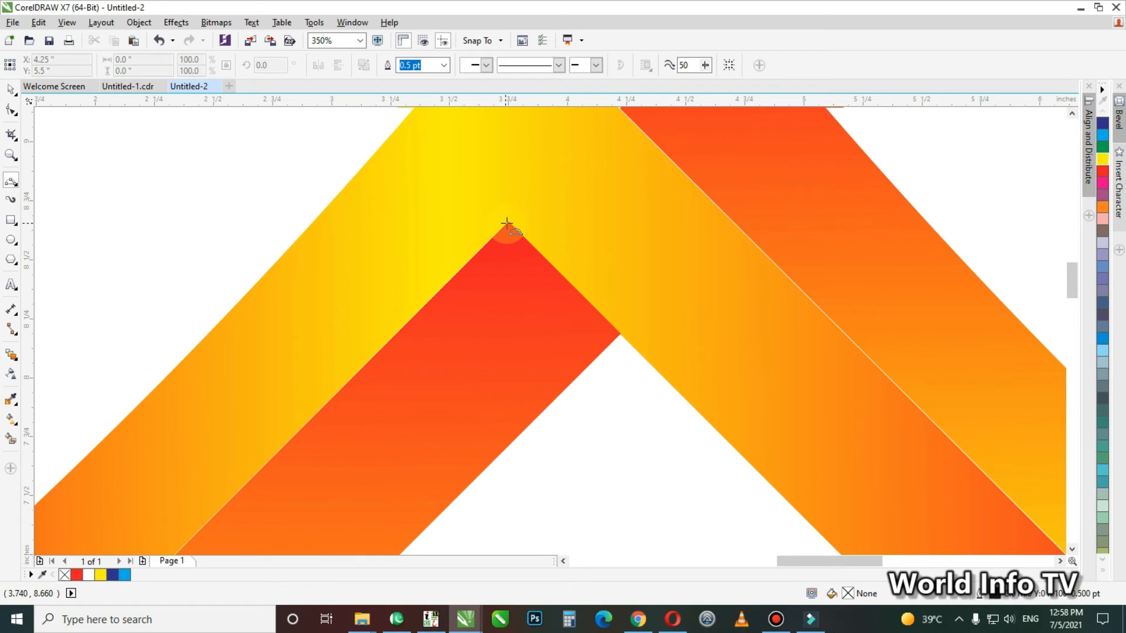
left_click_drag(509, 223, 621, 335)
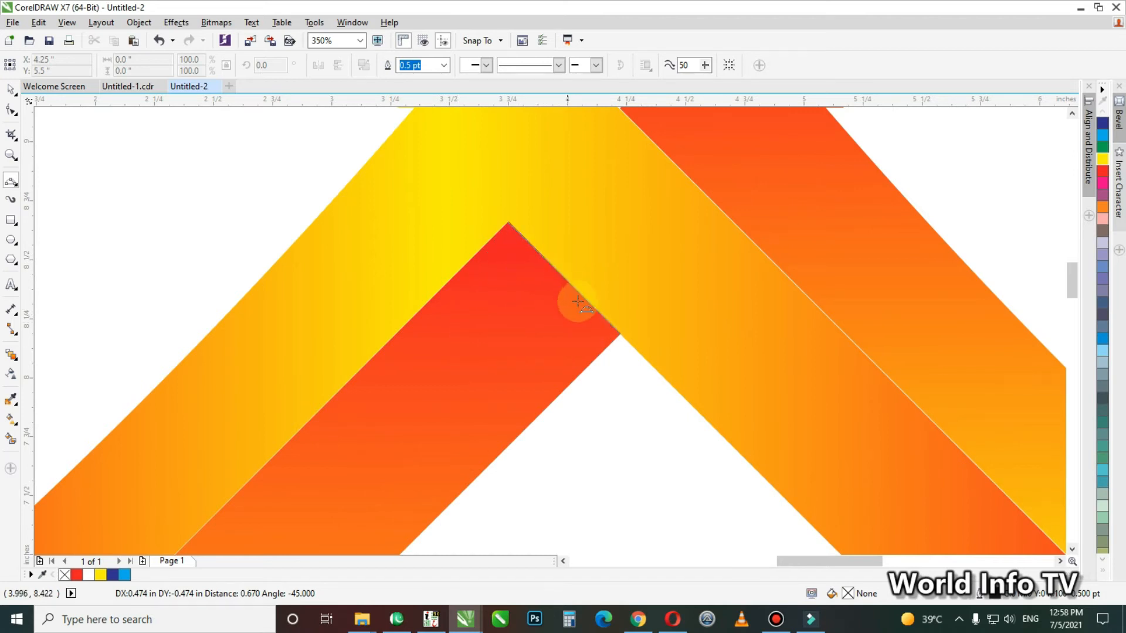
key("Escape")
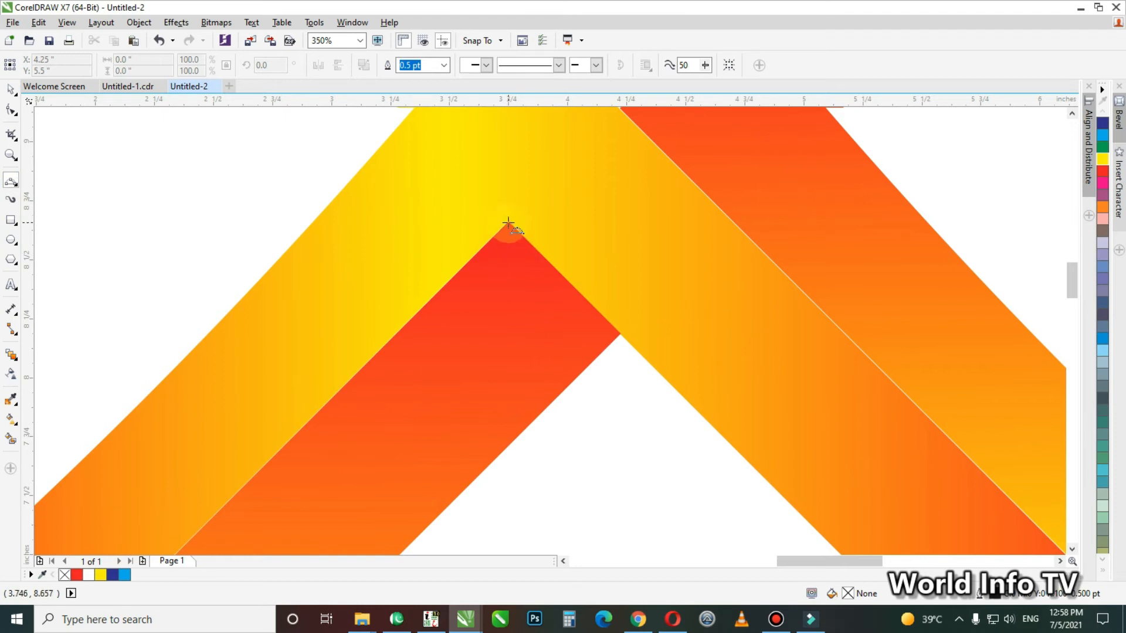
left_click_drag(509, 221, 366, 367)
left_click(619, 333)
left_click(485, 471)
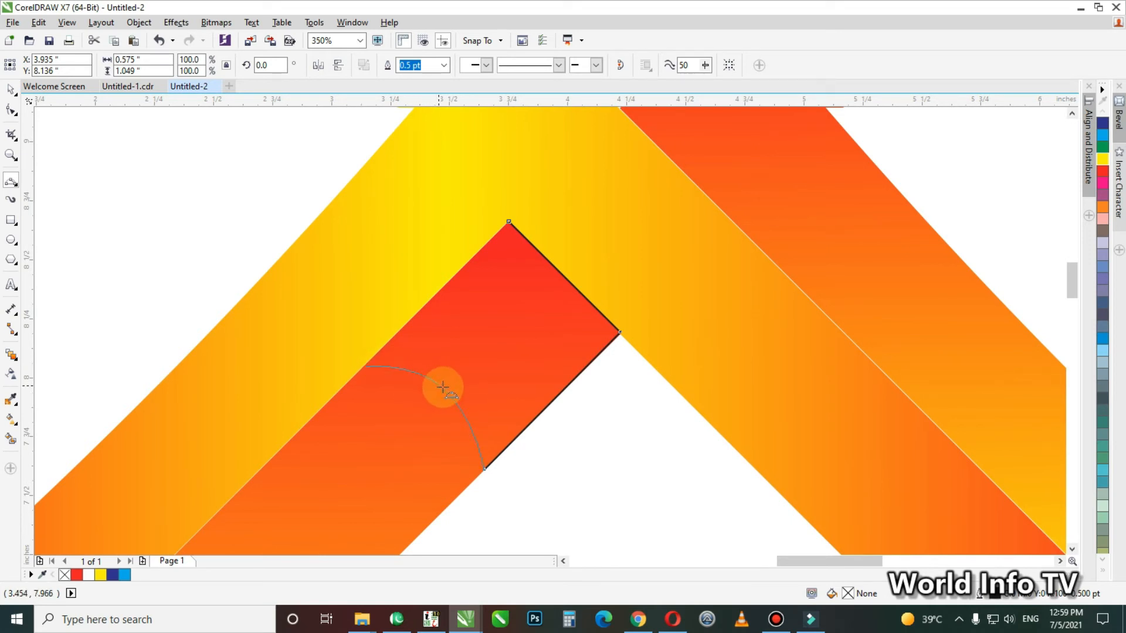
Bow an outward arc across the left chevron's band and close the end-piece shape along the band's outer side
left_click(467, 386)
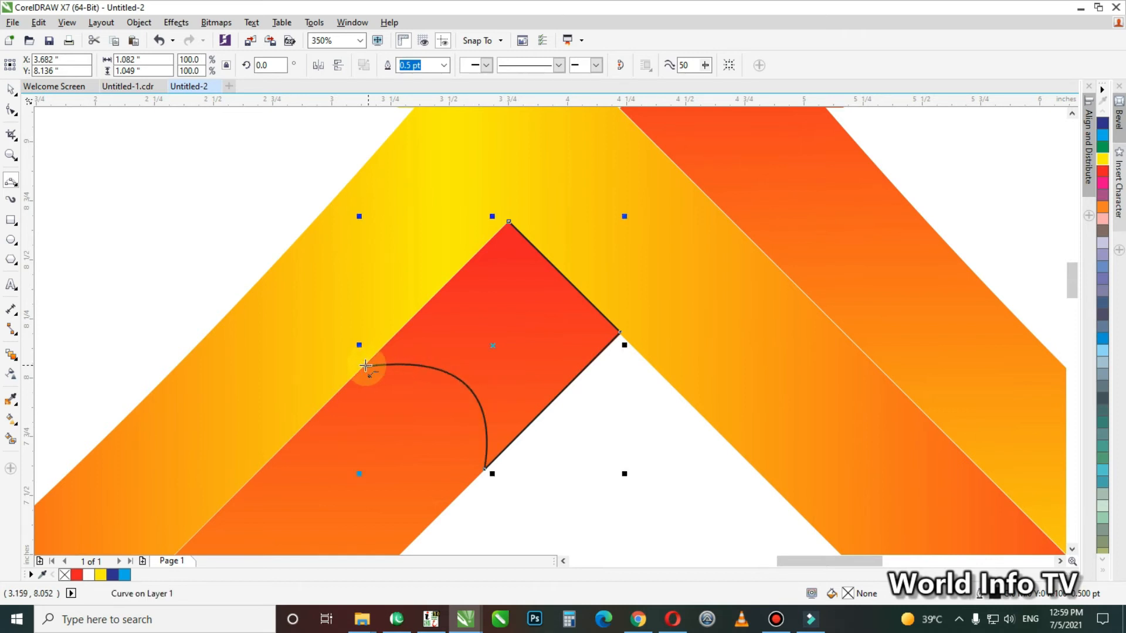
left_click_drag(365, 367, 509, 224)
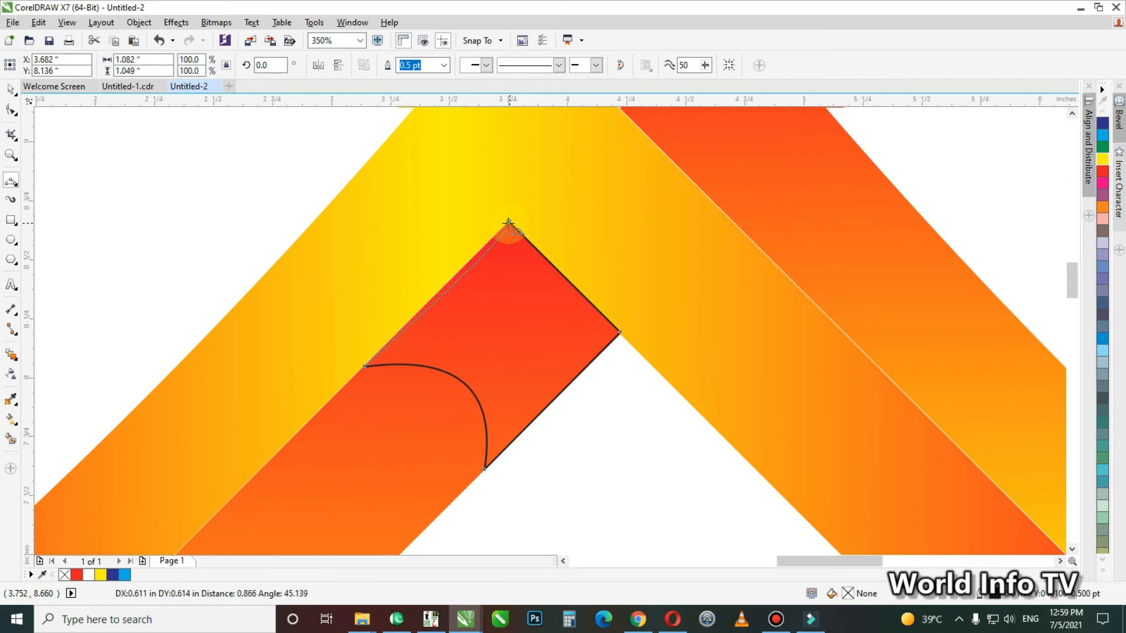
left_click(478, 253)
key("space")
Copy the outline pen, outline colour and fill properties of a chevron onto the new end piece
scroll(546, 214, "down", 4)
scroll(707, 352, "up", 3)
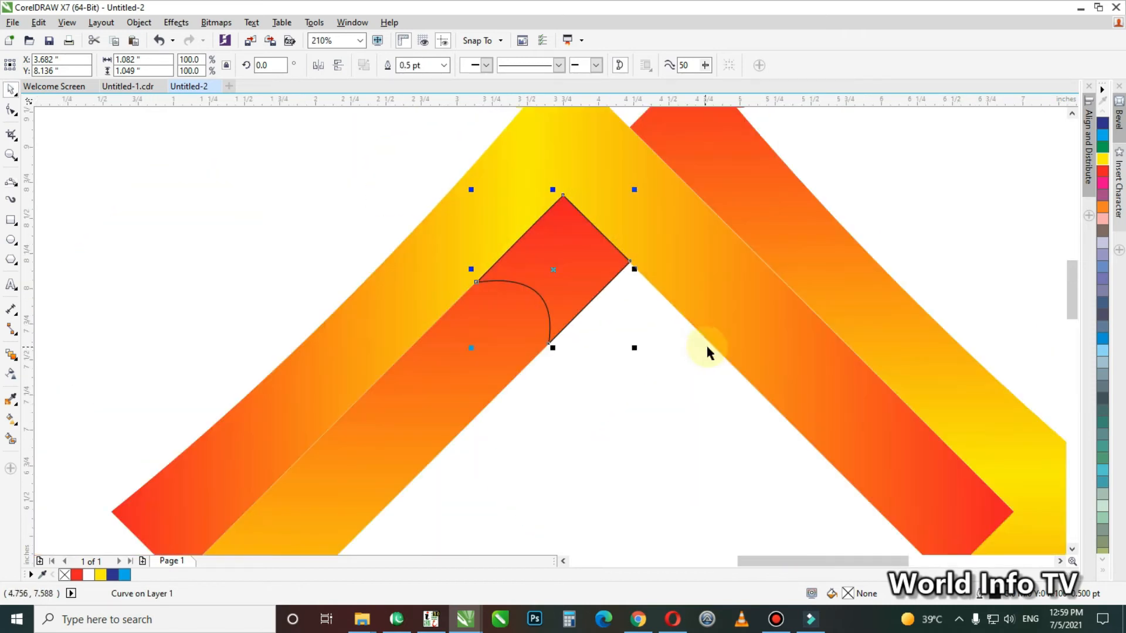
left_click(45, 23)
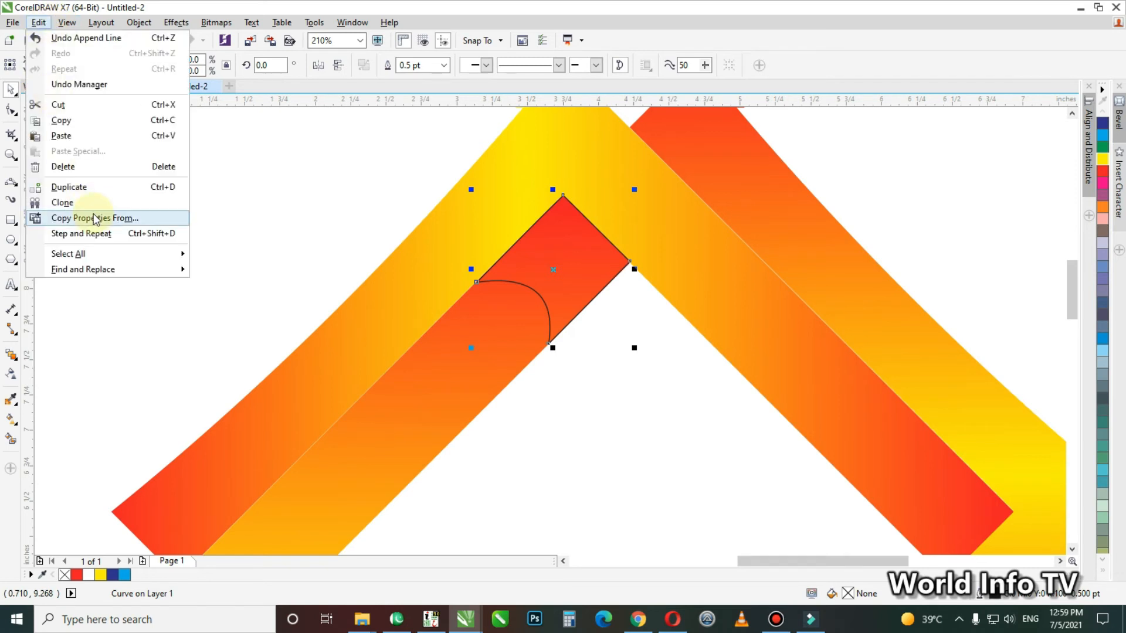
left_click(100, 219)
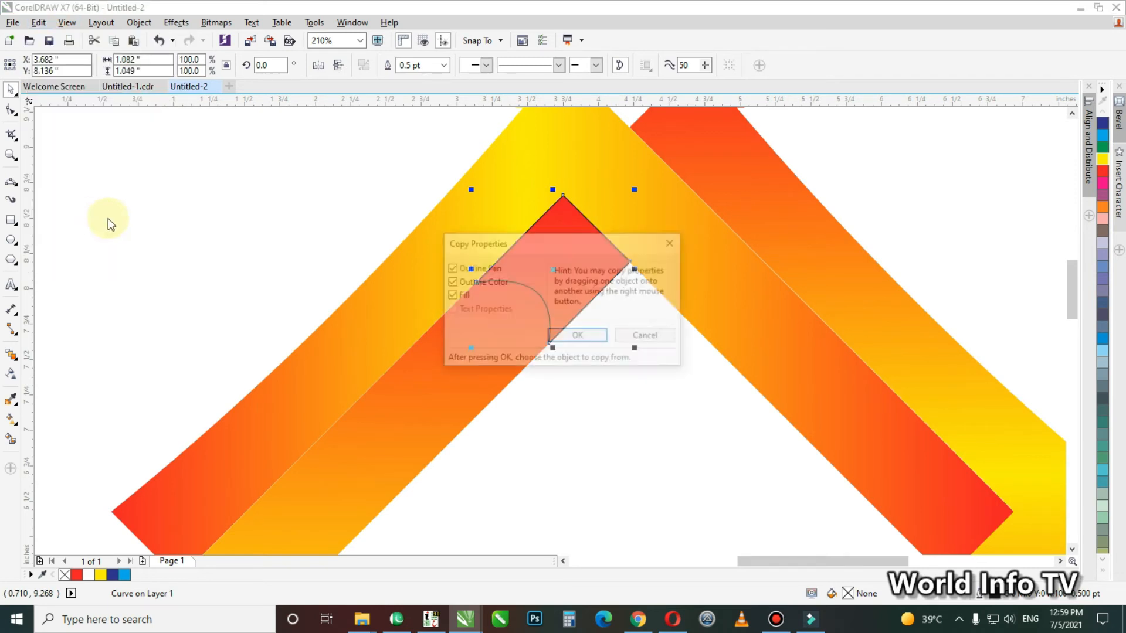
left_click(577, 335)
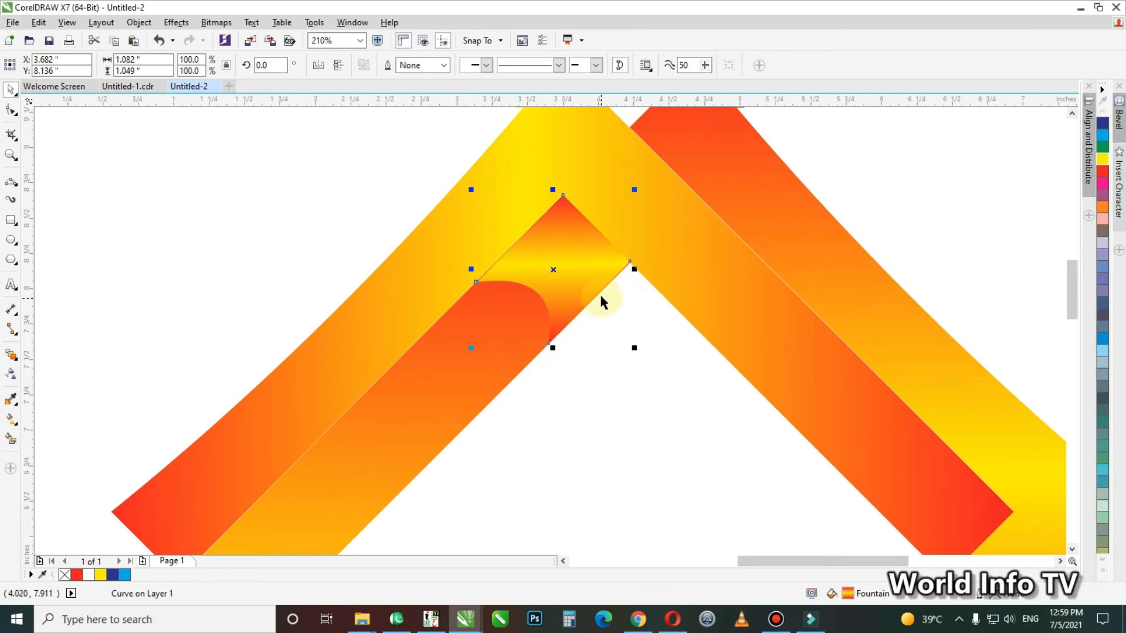
Turn the end piece's red-yellow-red gradient diagonally across the band and extend both ends slightly beyond its sides
key("g")
left_click_drag(520, 238, 585, 305)
left_click_drag(520, 236, 508, 223)
left_click_drag(585, 305, 608, 320)
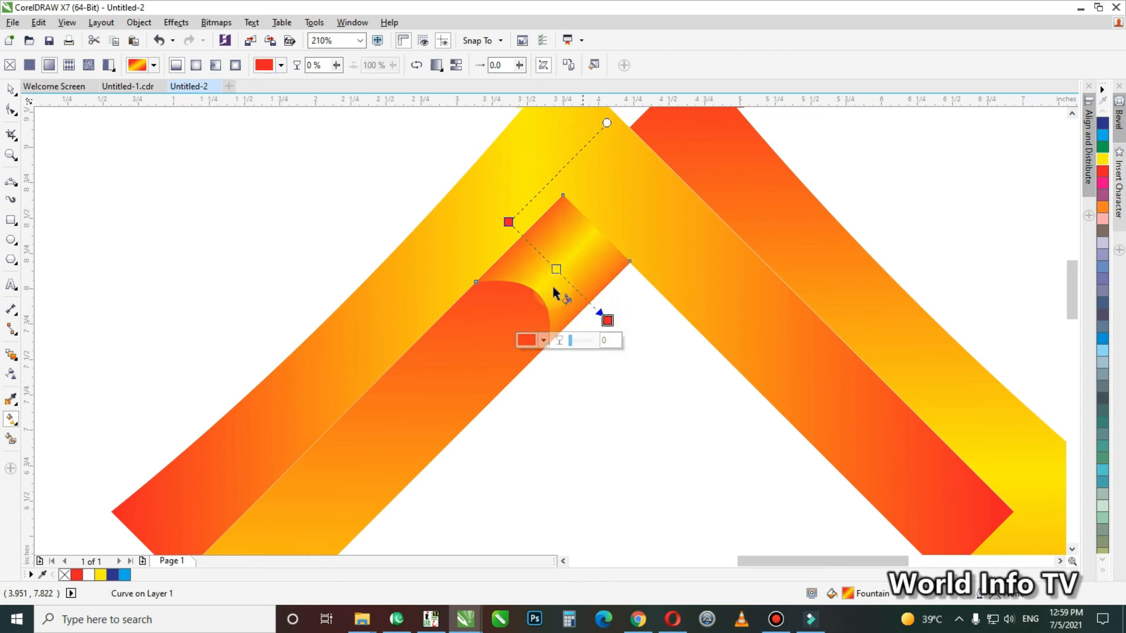
left_click(378, 237)
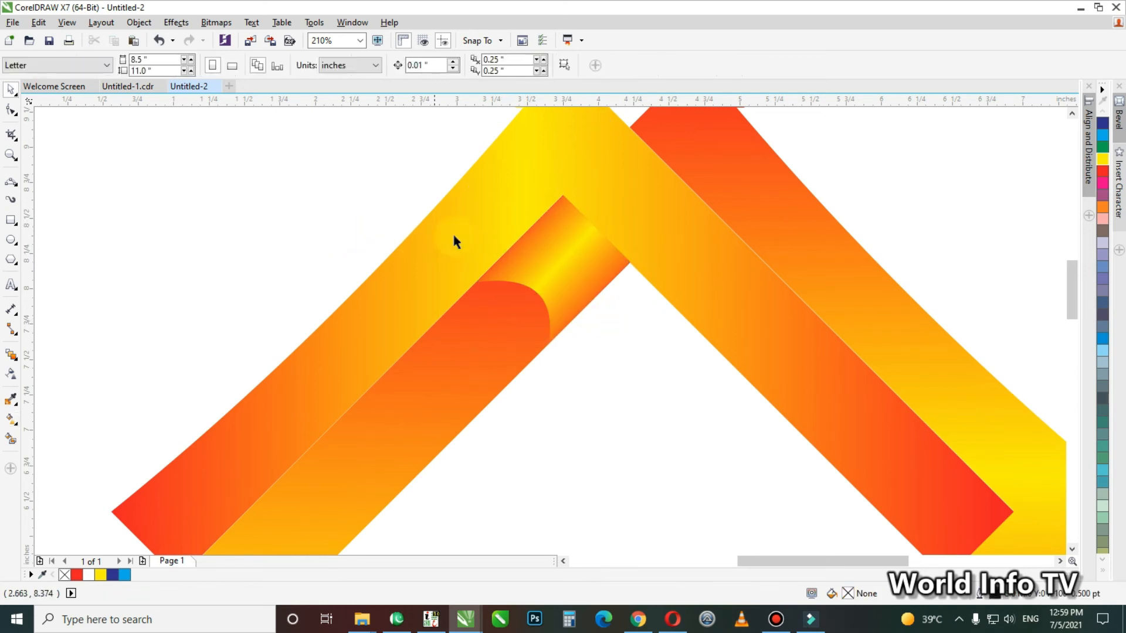
scroll(455, 240, "down", 3)
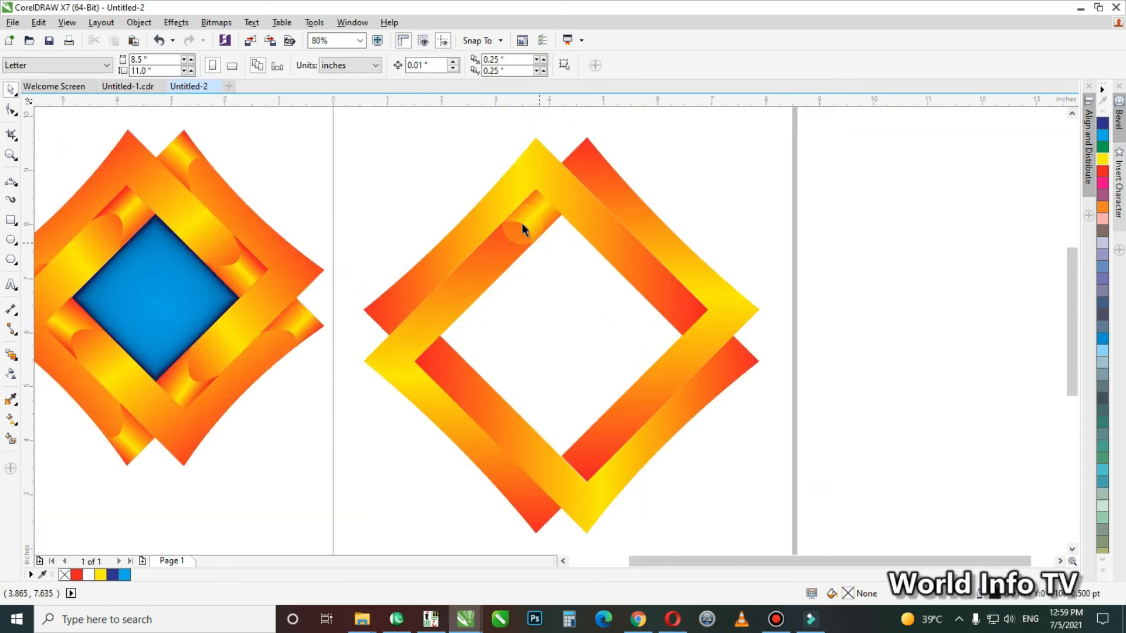
left_click(532, 223)
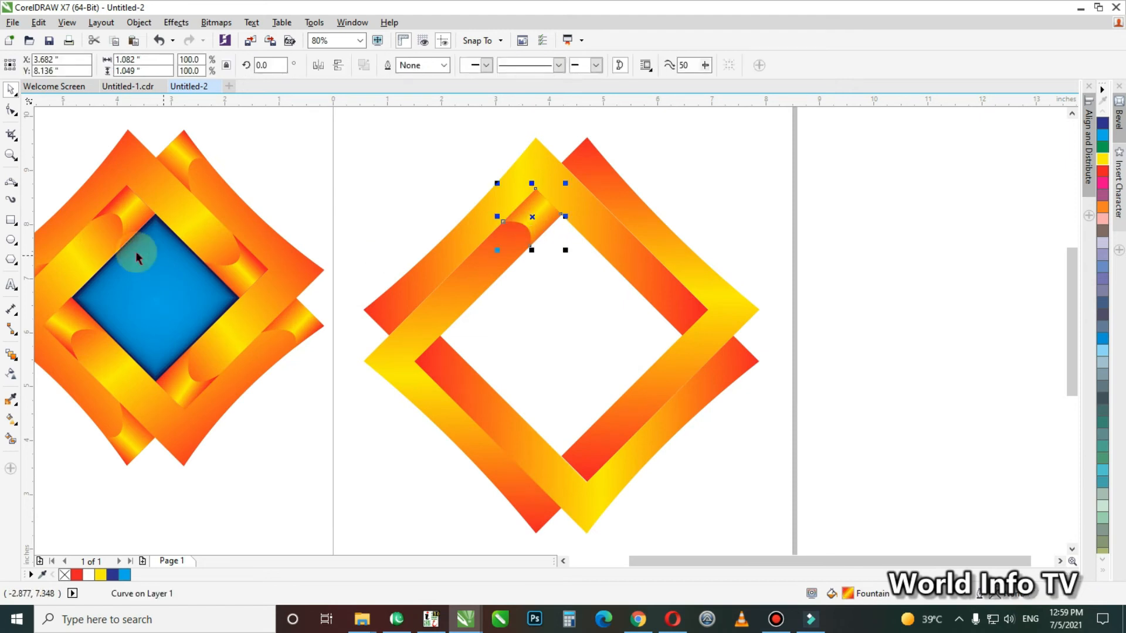
left_click_drag(520, 216, 544, 343)
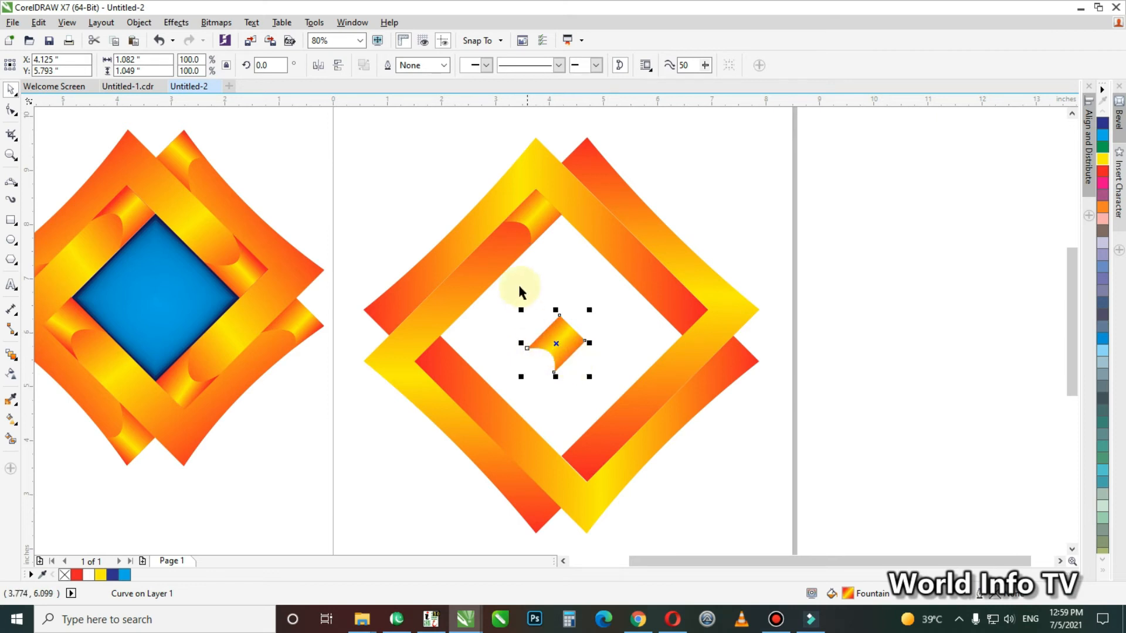
key("ctrl+z")
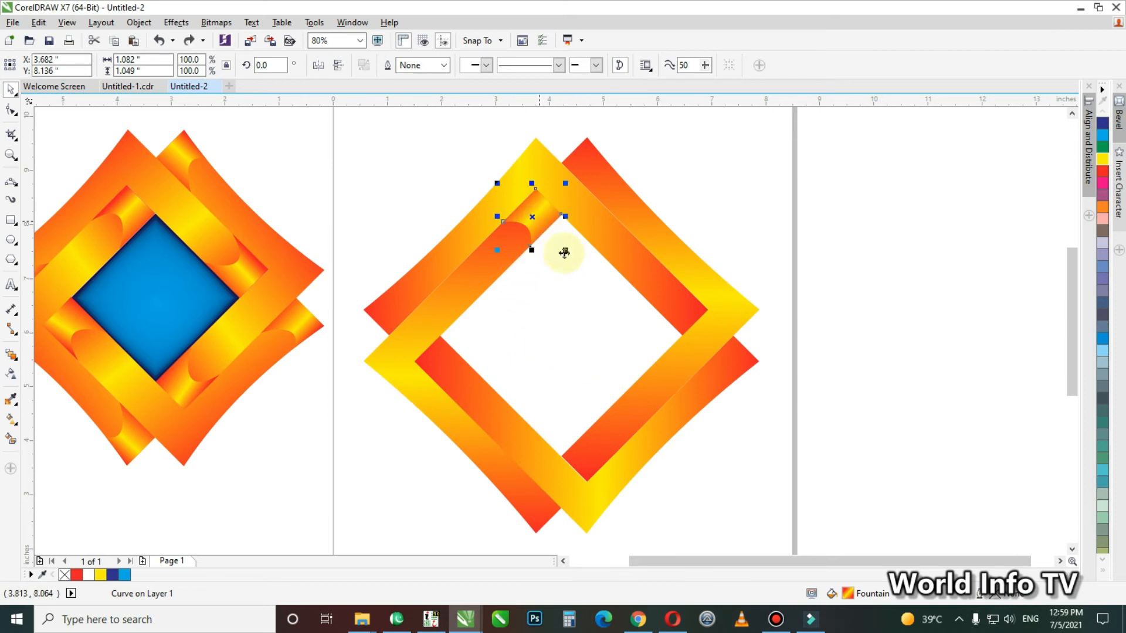
Place a copy of the end piece inside the diamond and rotate it to 90 degrees
left_click_drag(538, 227, 584, 333)
left_click(550, 387)
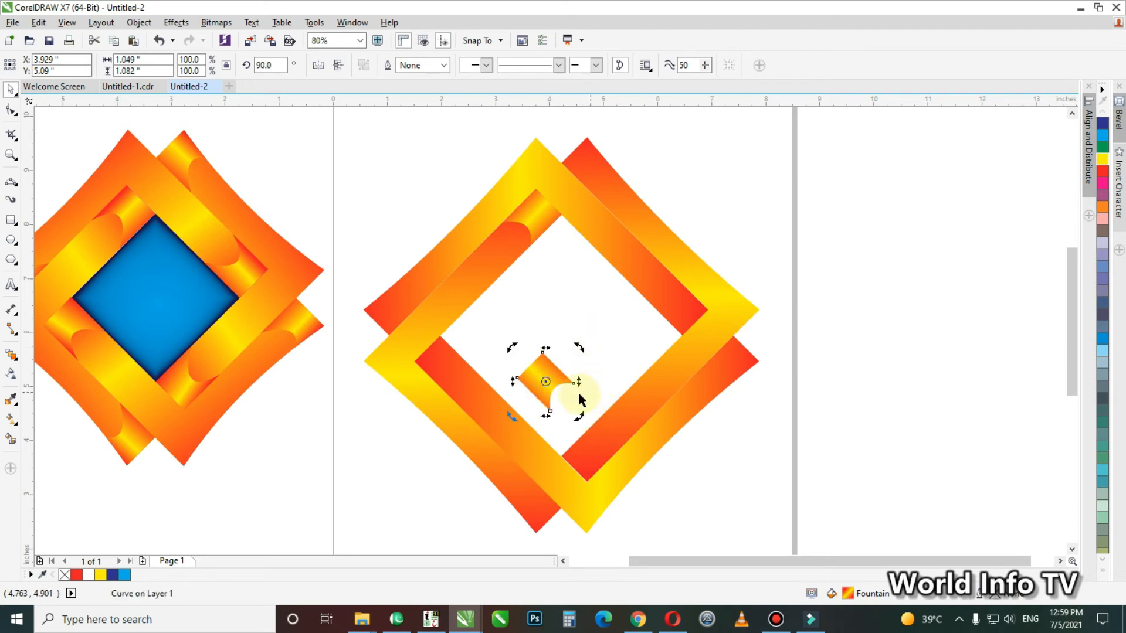
left_click_drag(496, 378, 482, 378)
left_click(537, 384)
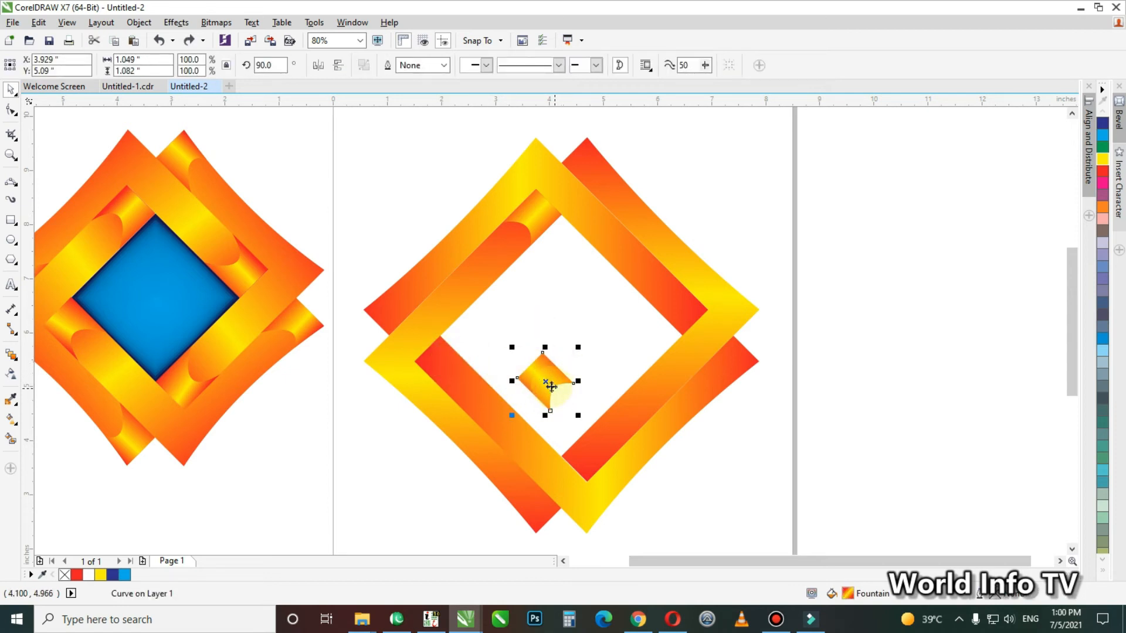
Align the rotated end piece with the left and top edges of the bottom chevron
left_click(446, 368, "shift")
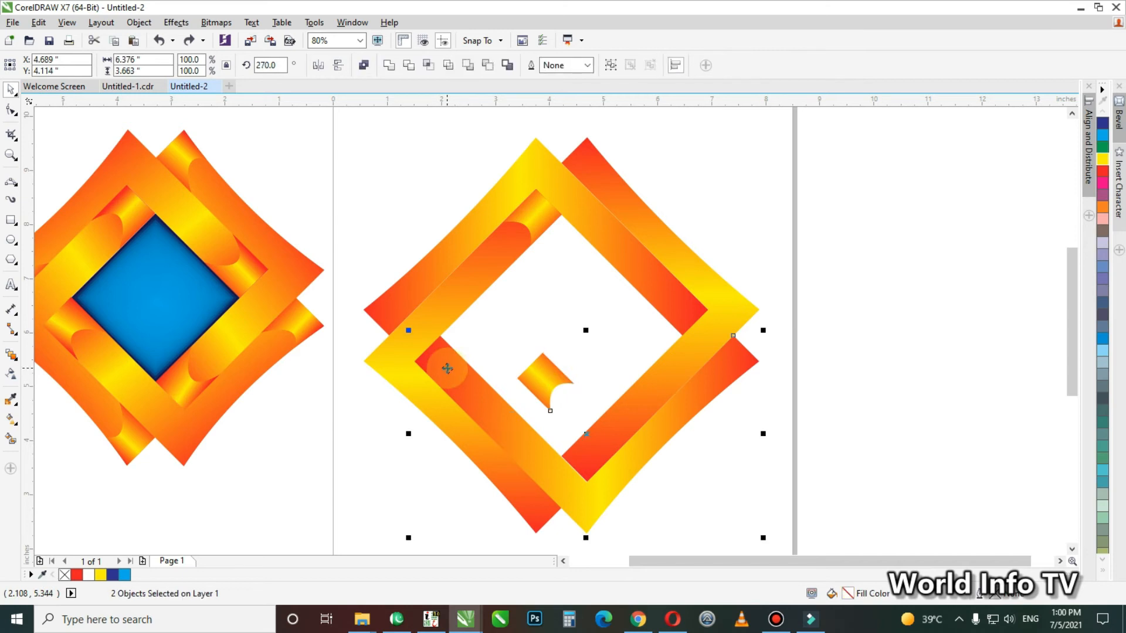
key("l")
key("t")
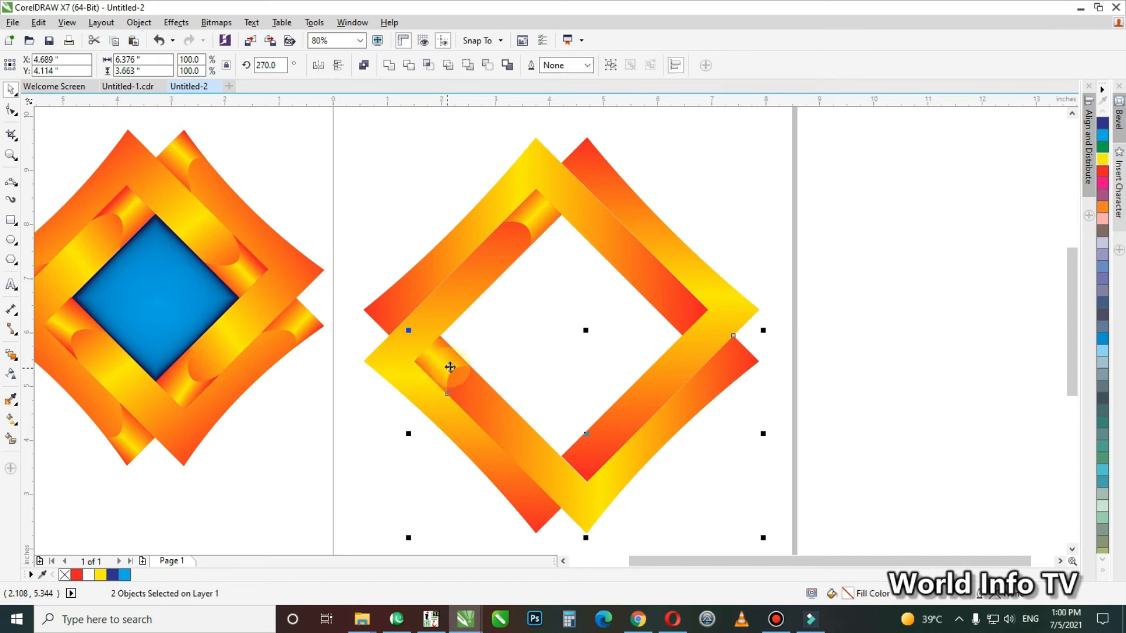
left_click(482, 350)
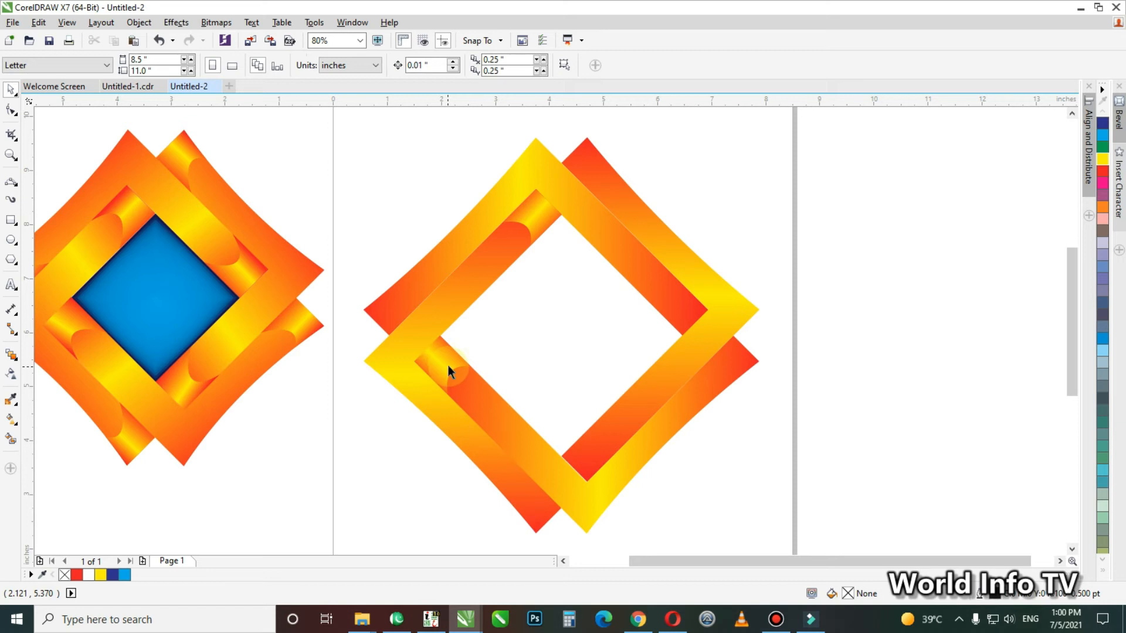
Place a copy of the bottom chevron's end piece inside the diamond and rotate it to 180 degrees
left_click_drag(448, 365, 547, 360)
left_click(548, 361)
left_click_drag(581, 402, 591, 322)
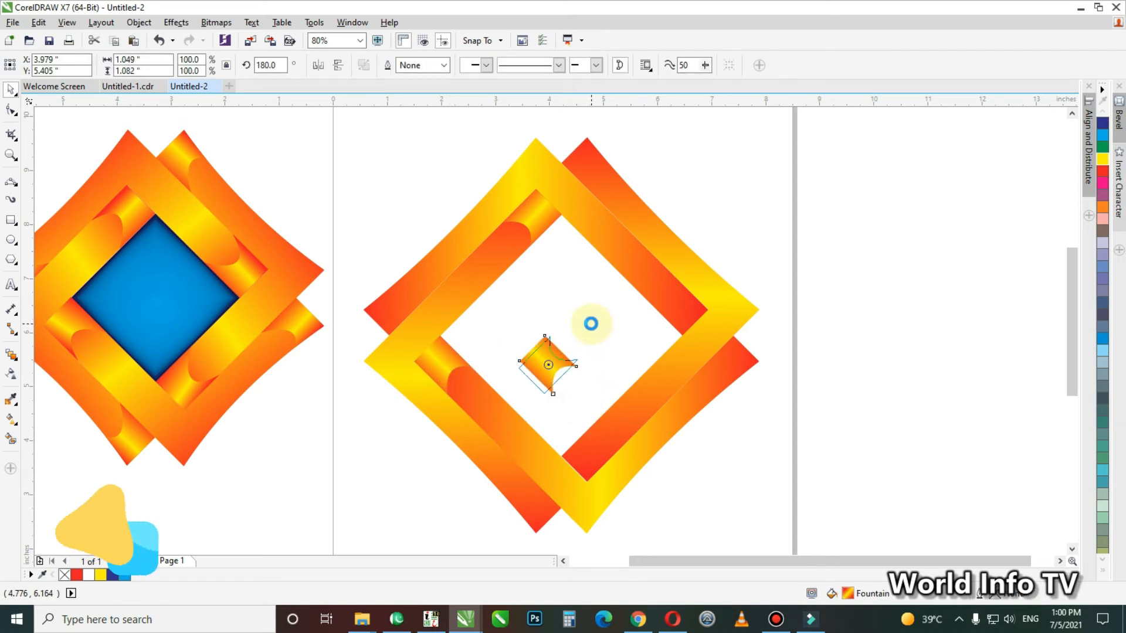
Align the 180-degree end piece with the bottom and left edges of the right chevron
left_click(590, 449, "shift")
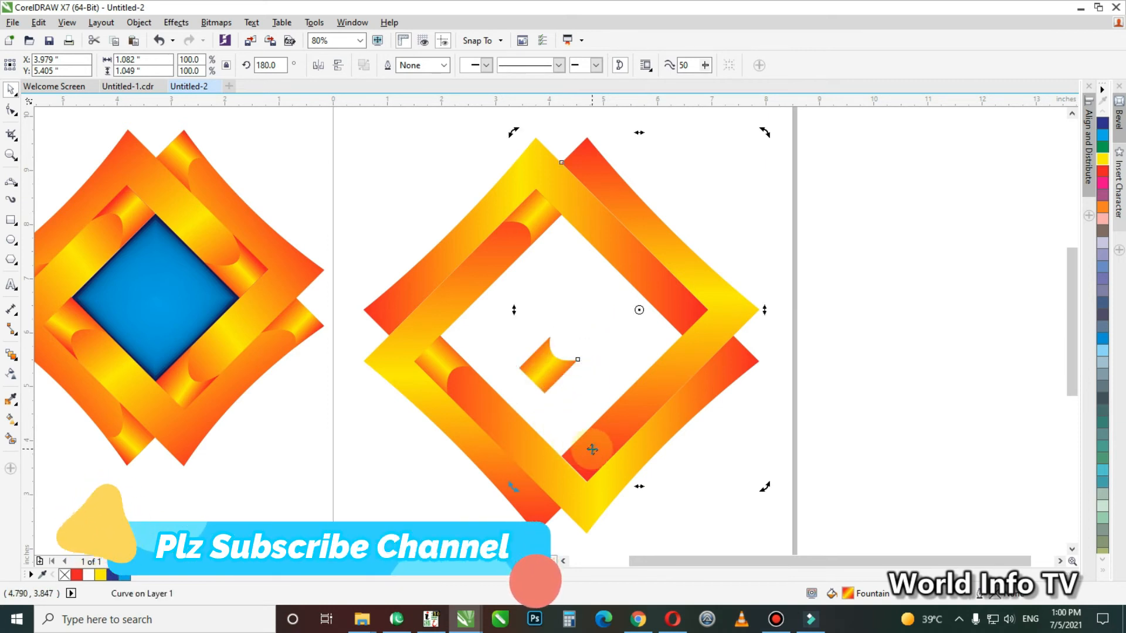
key("b")
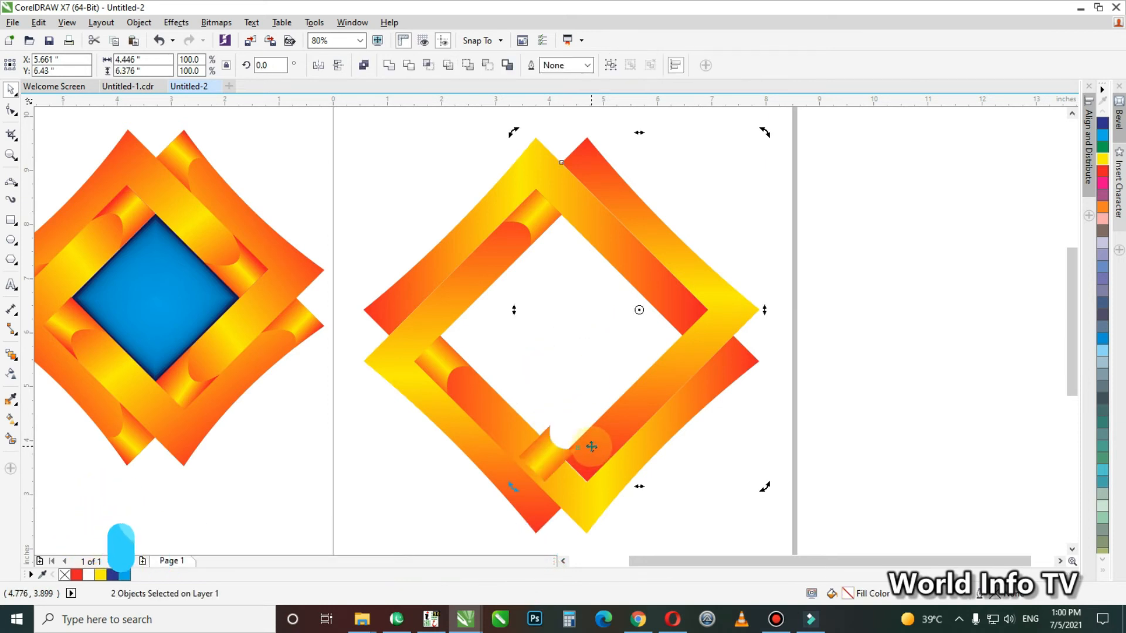
key("l")
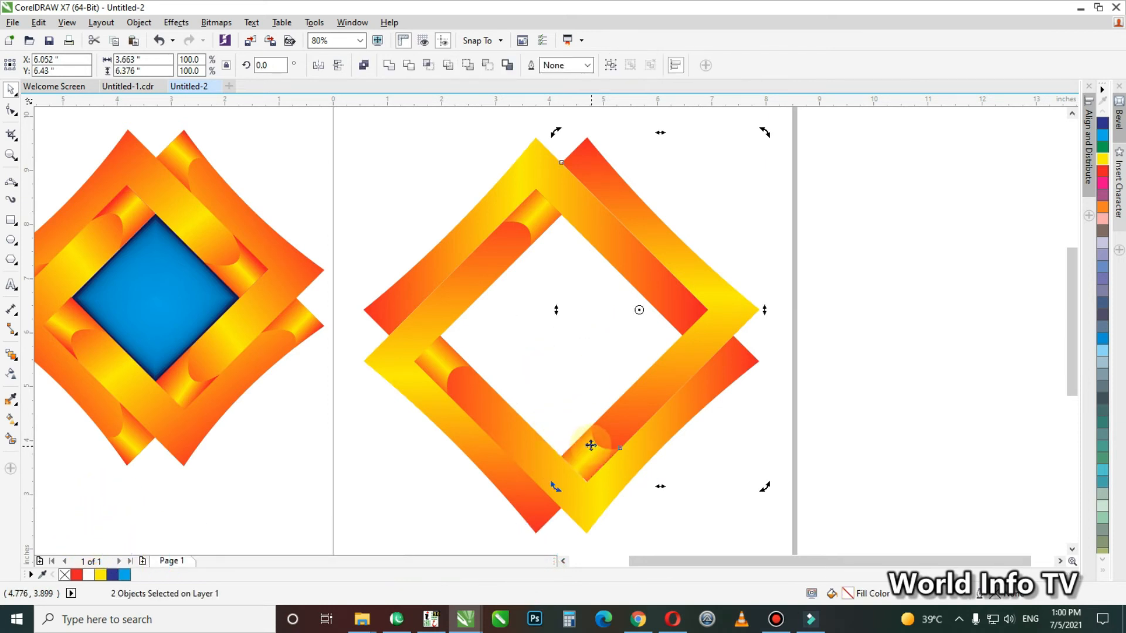
left_click(550, 392)
left_click_drag(585, 462, 553, 352)
key("ctrl+z")
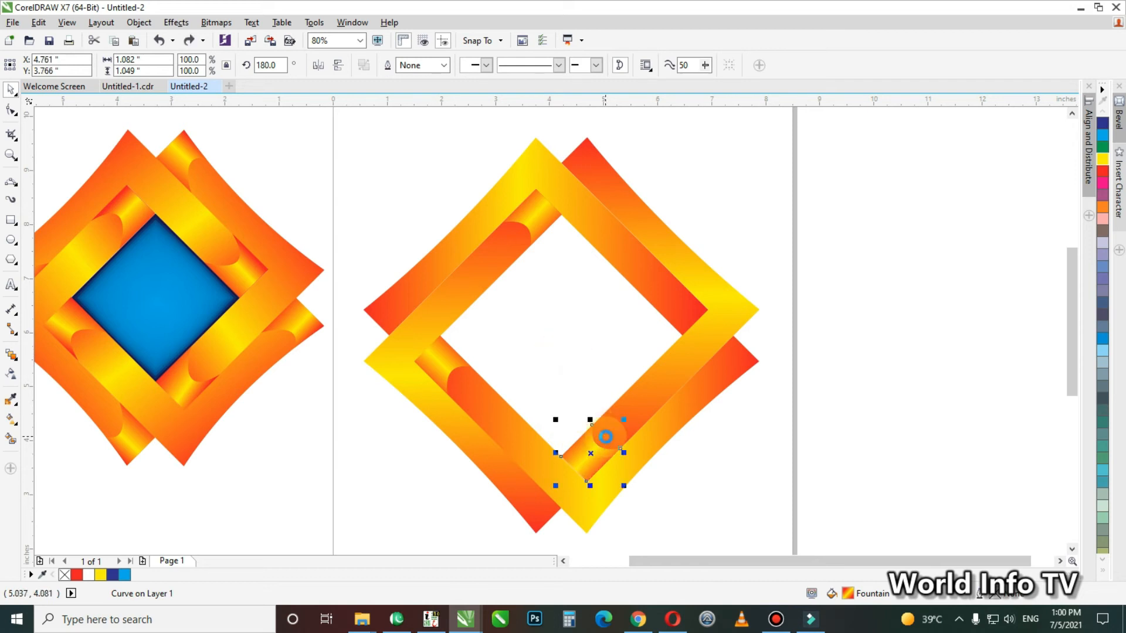
Place a copy of the 180-degree end piece inside the diamond near its right corner and rotate it to 270 degrees
left_click_drag(598, 465, 649, 290)
left_click(584, 359)
left_click_drag(605, 352, 666, 321)
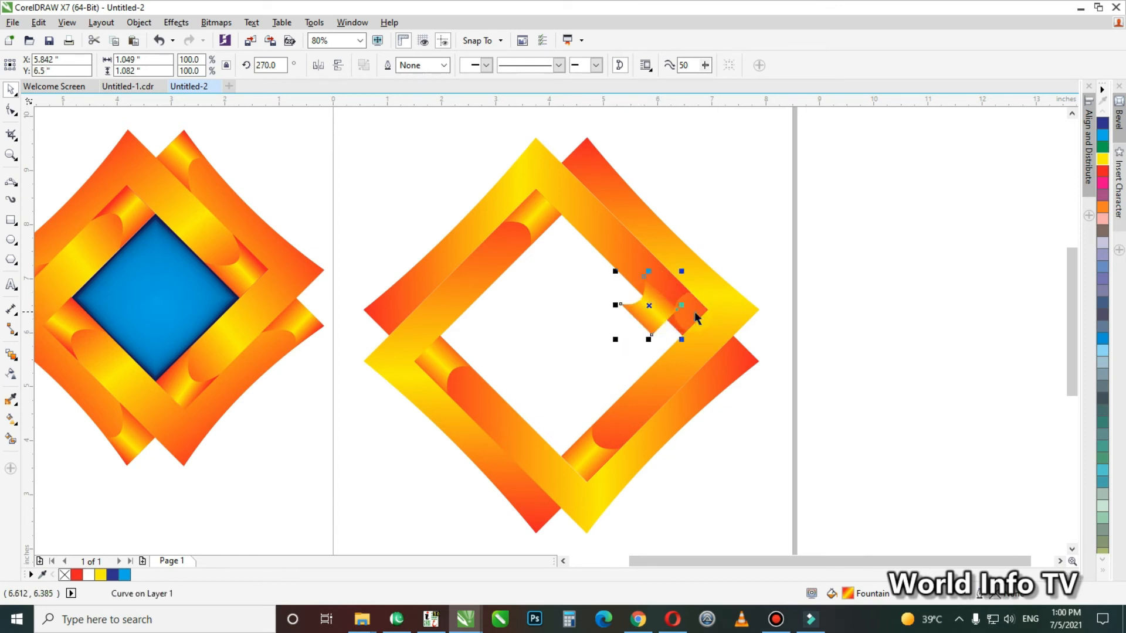
Align the 270-degree end piece with the right and bottom edges of the top chevron
left_click(695, 313, "shift")
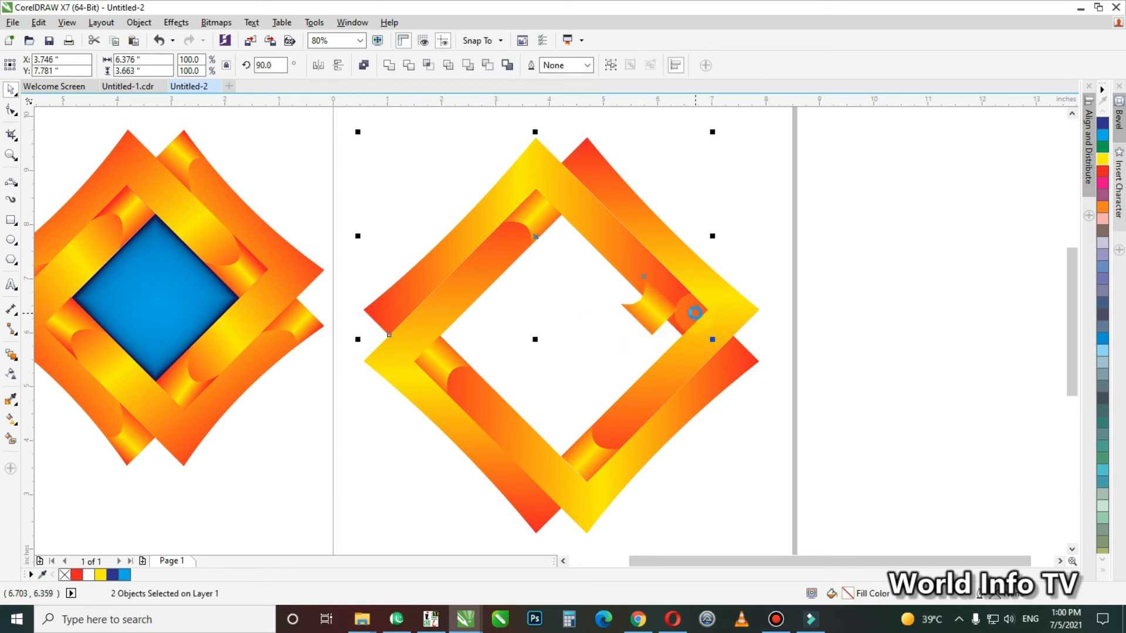
key("t")
key("ctrl+z")
key("r")
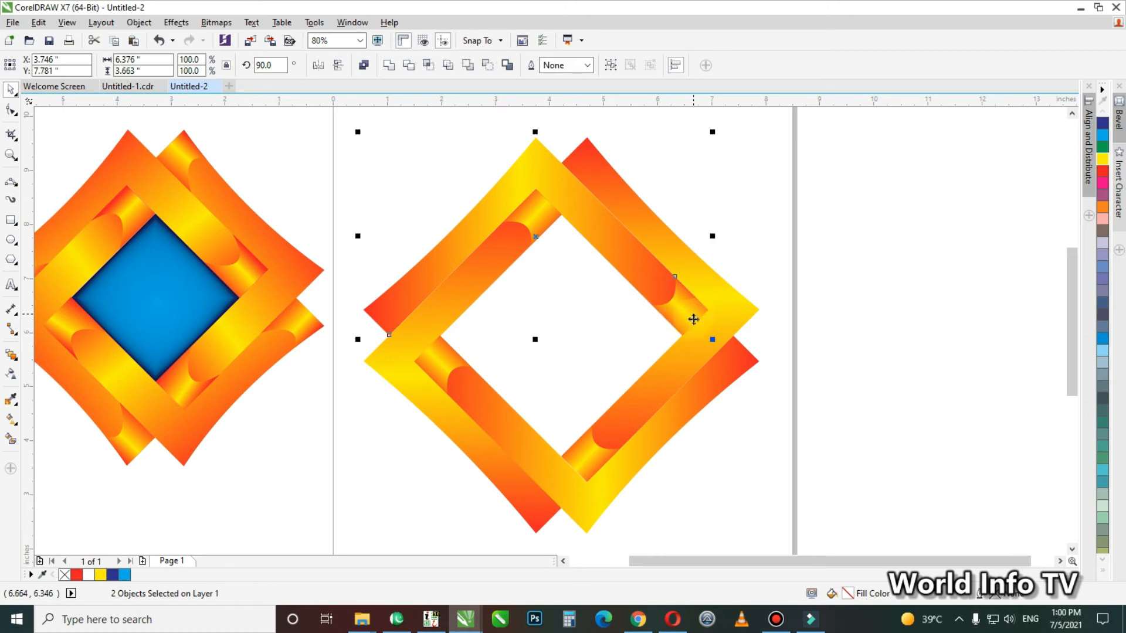
left_click(760, 351)
left_click(688, 320)
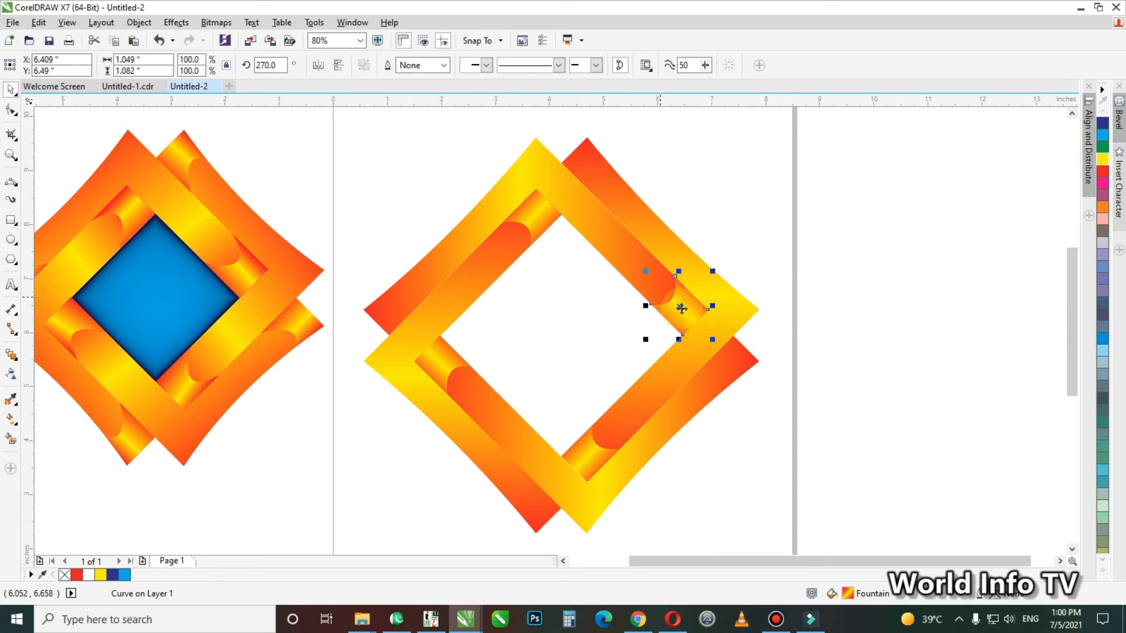
left_click(747, 327)
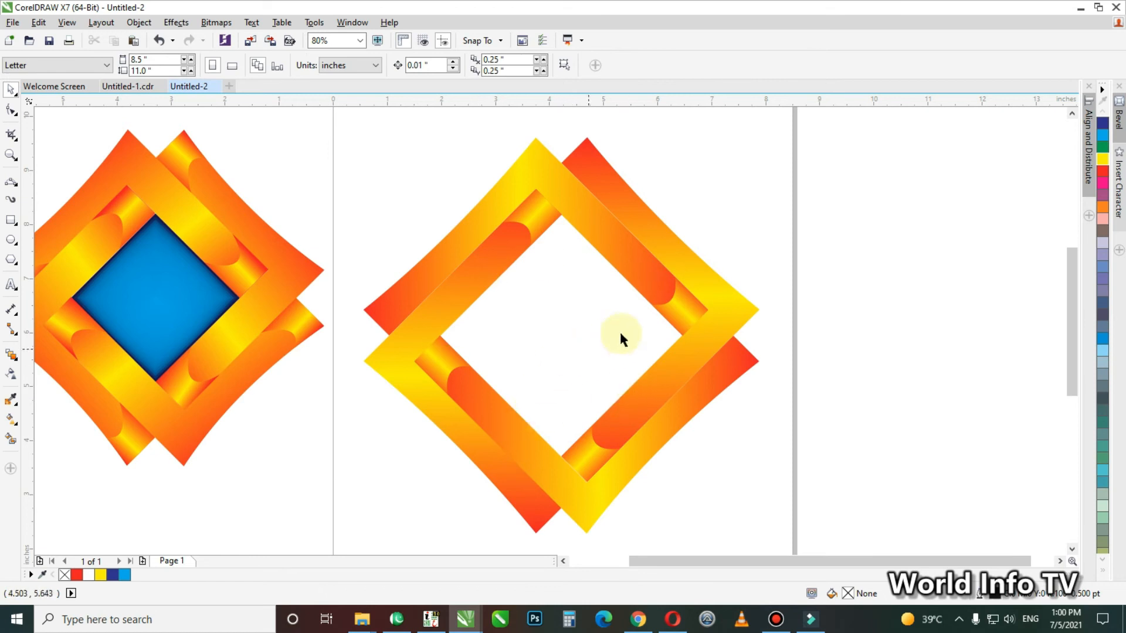
Place a copy of the end piece at the right chevron's outer upper tip and rotate it to 90 degrees
left_click_drag(678, 319, 685, 131)
left_click(640, 170)
left_click_drag(649, 174, 592, 176)
Align the outer upper end piece with the top and left edges of the right chevron
left_click(636, 205, "shift")
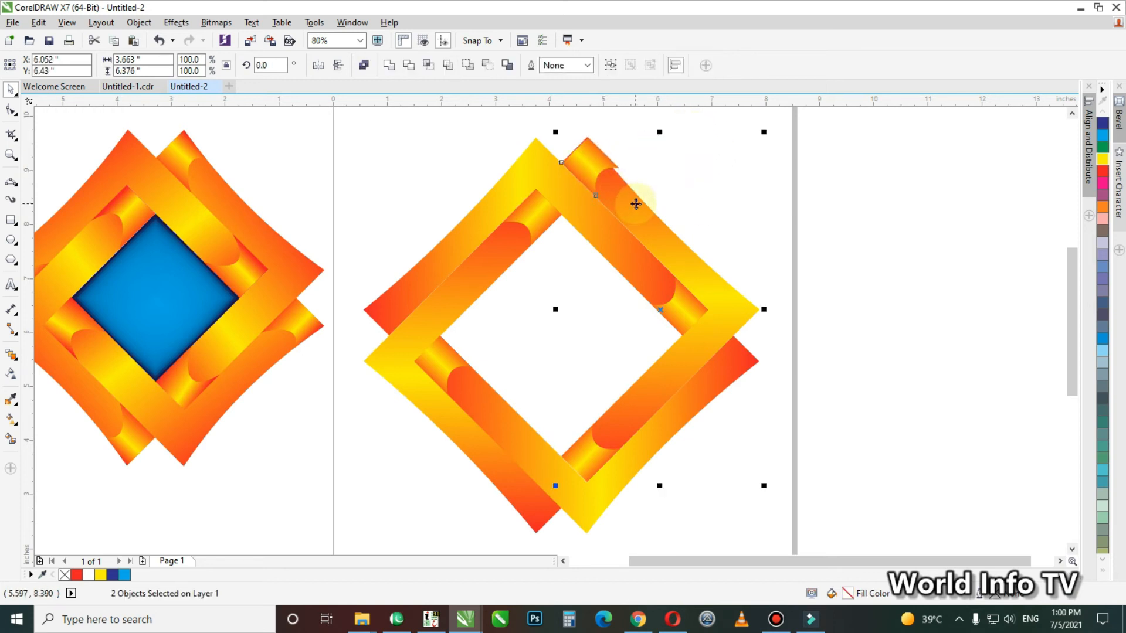
key("r")
key("ctrl+z")
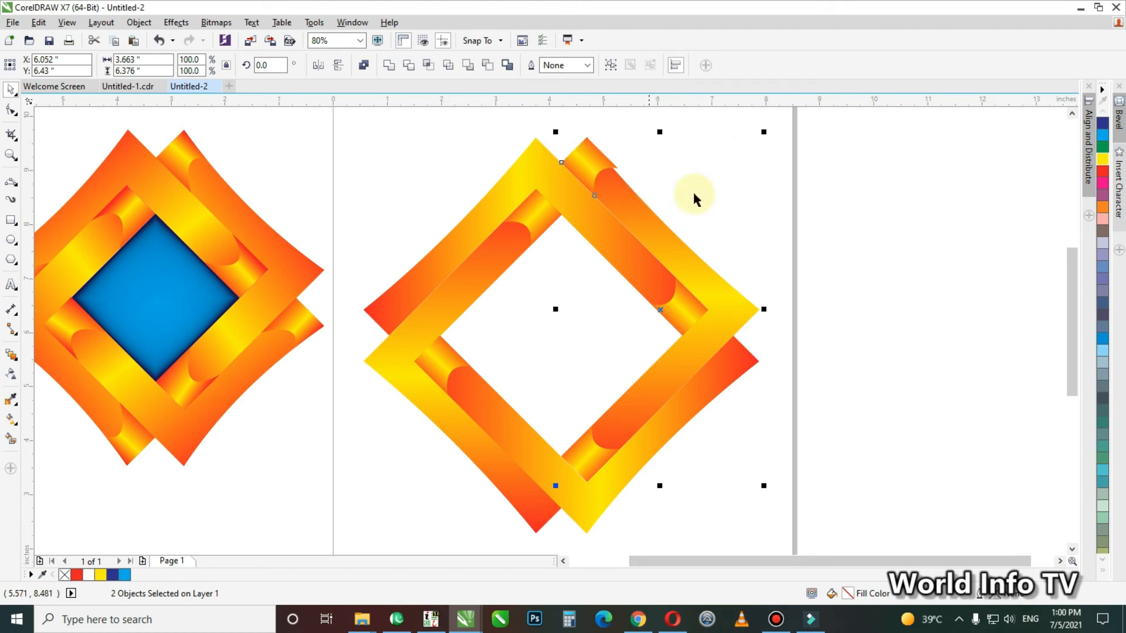
left_click(689, 191)
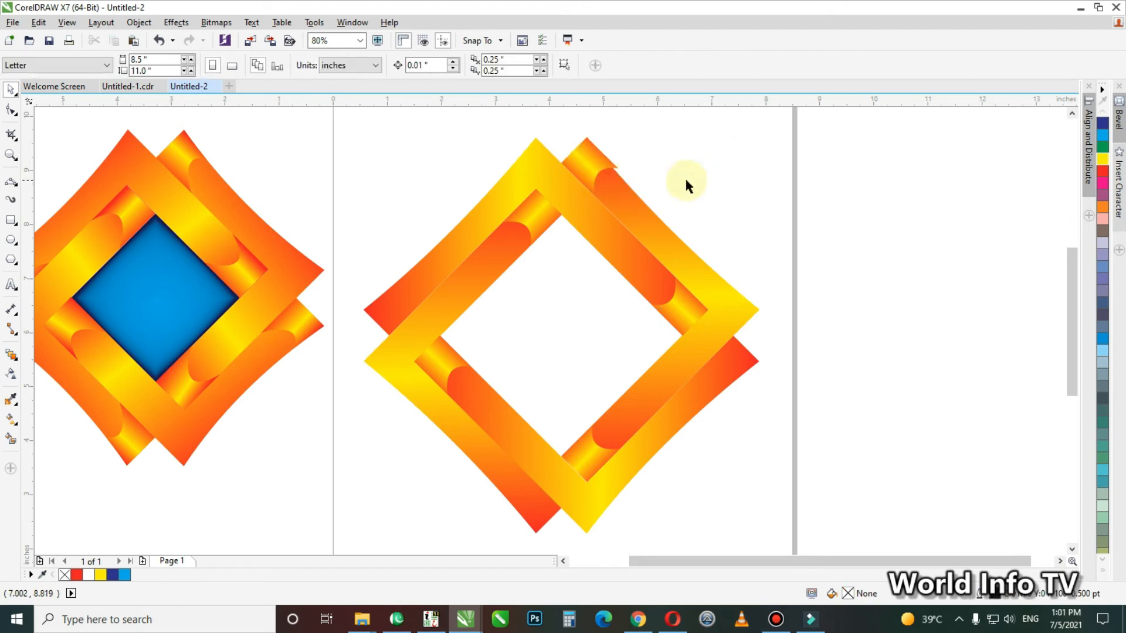
Add a rotated end-piece copy at the top chevron's outer left tip, aligned with that chevron's left and bottom edges
left_click_drag(591, 172, 393, 314)
left_click(427, 259)
left_click(389, 305)
left_click(393, 297)
left_click_drag(428, 267, 430, 270)
left_click(441, 268, "shift")
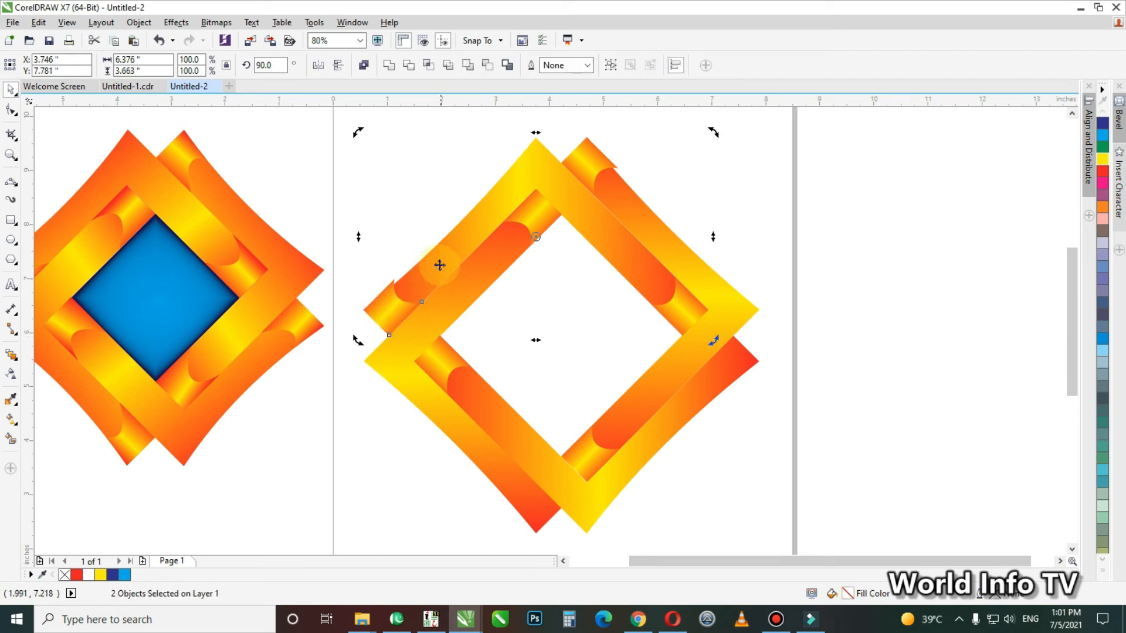
Add an end-piece copy rotated to 270 degrees at the left chevron's lower tip, aligned with its bottom and right edges
left_click(395, 305)
left_click_drag(395, 304, 547, 496)
left_click(514, 485)
left_click(550, 504, "shift")
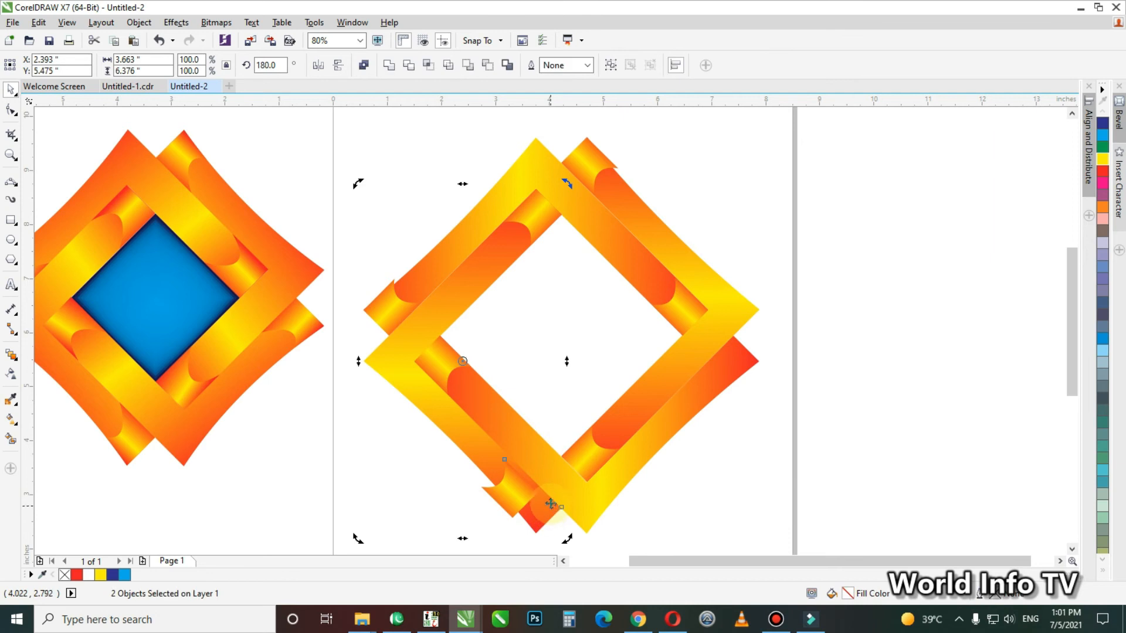
key("b")
key("l")
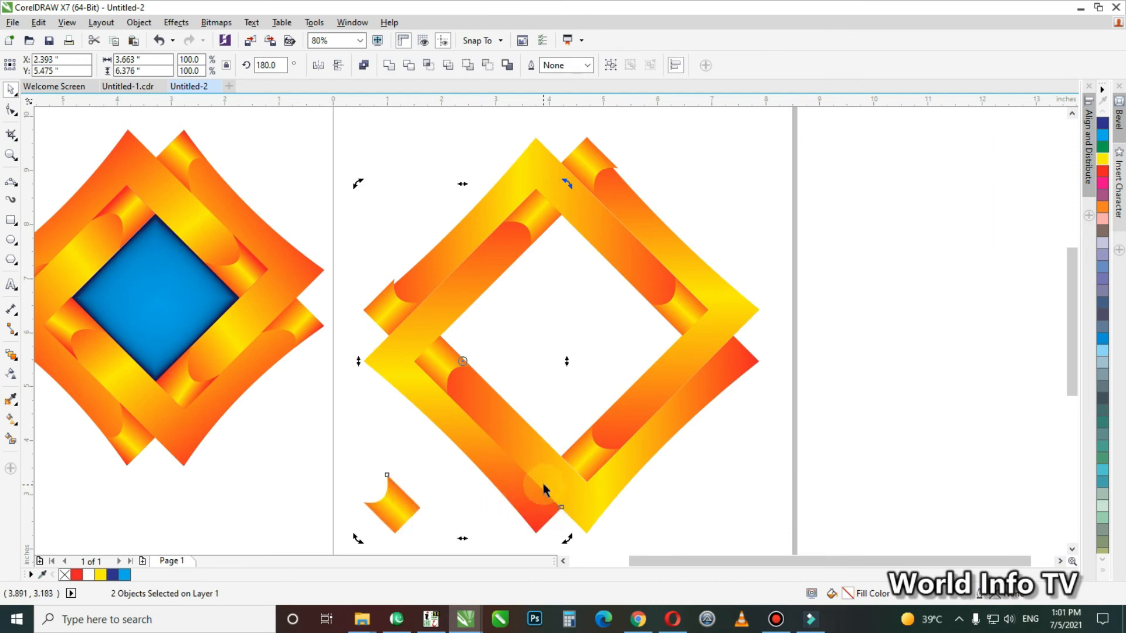
key("r")
left_click(665, 514)
Place a copy of the end piece beside the bottom chevron's outer right tip and rotate it to 360 degrees
mouse_move(539, 515)
left_mouse_down()
mouse_move(744, 427)
mouse_move(798, 372)
mouse_move(860, 422)
left_mouse_up()
left_click(755, 401)
left_click(757, 406)
left_click_drag(780, 433, 786, 356)
left_click(790, 413)
key("ctrl+z")
left_click(752, 407)
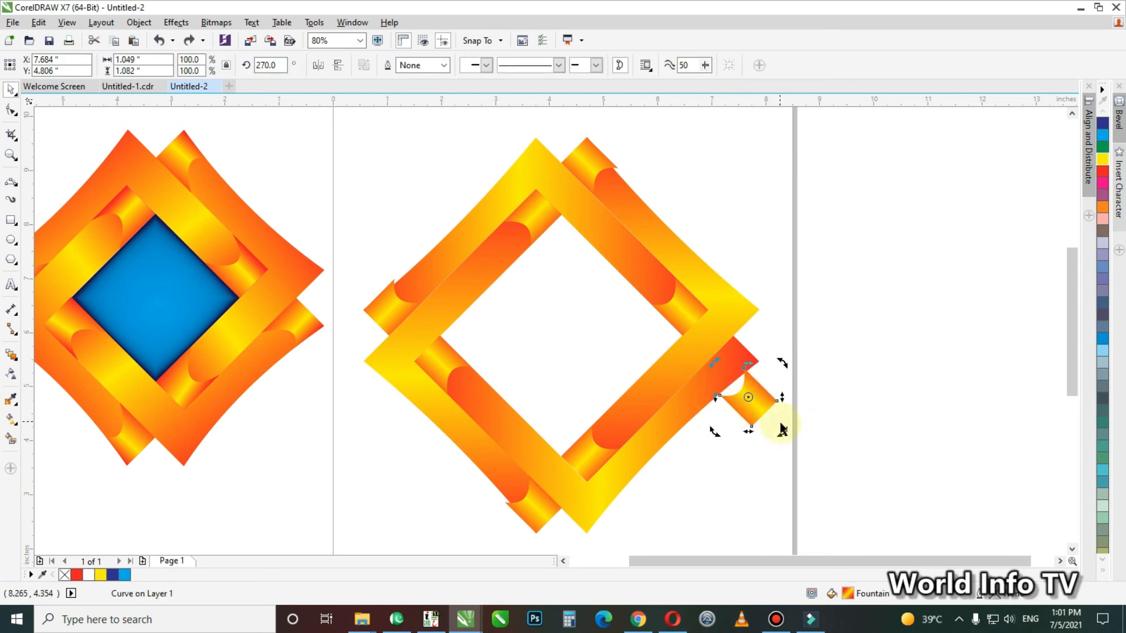
left_click_drag(782, 431, 784, 353)
Align the outer right end piece with the top and right edges of the bottom chevron
left_click(703, 402, "shift")
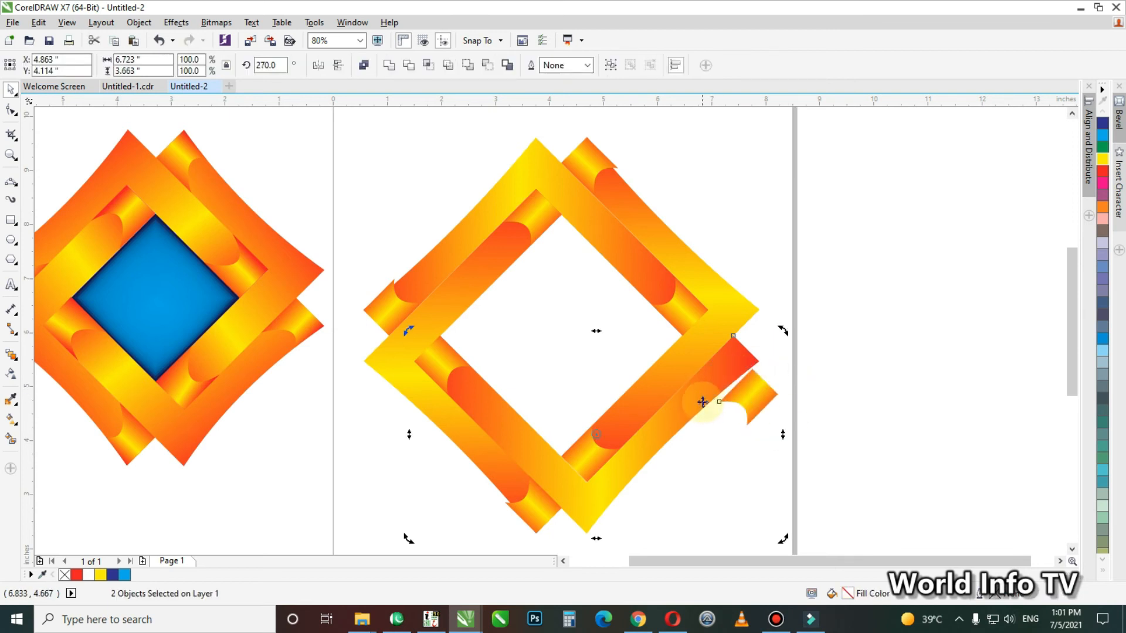
key("t")
key("y")
key("r")
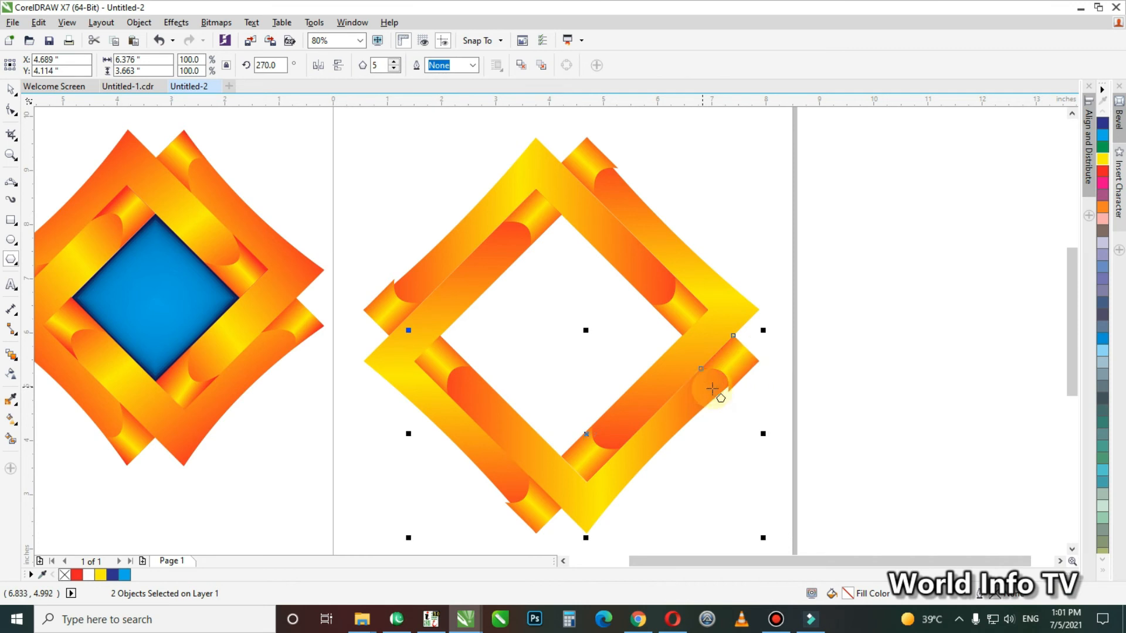
left_click(803, 411)
key("space")
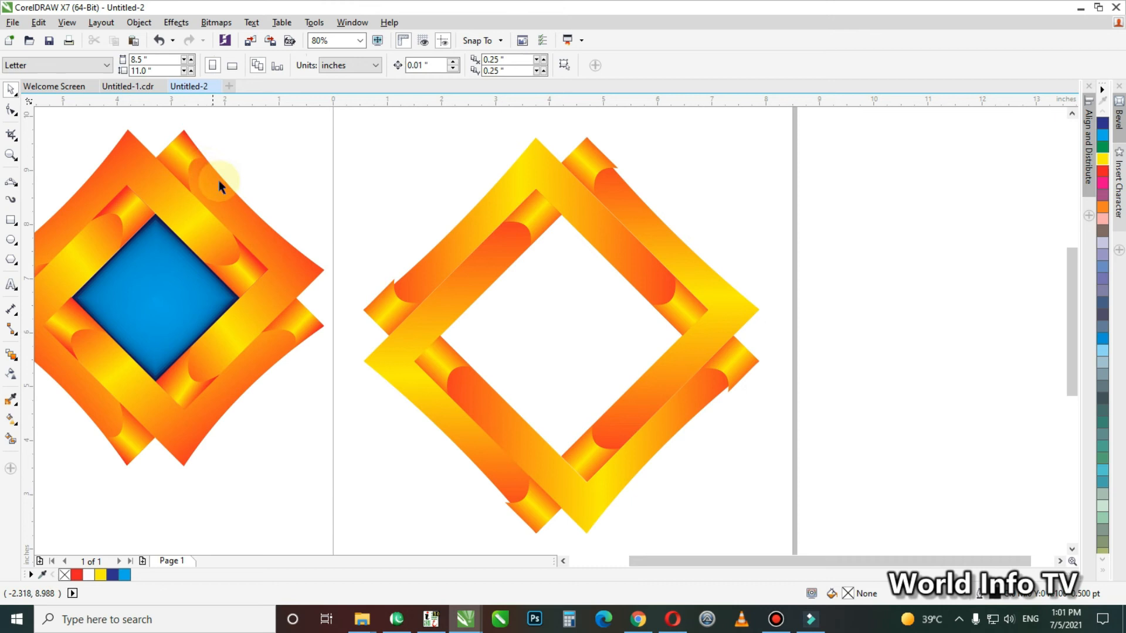
PowerClip the outer upper end piece inside the right chevron
left_click(600, 159)
right_click(592, 157)
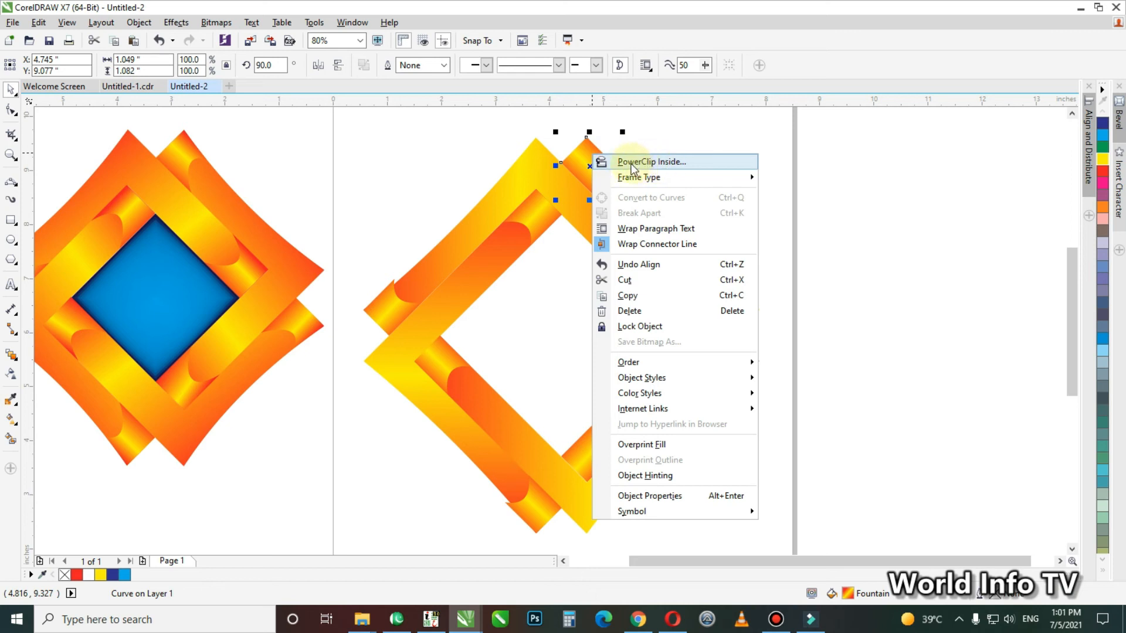
left_click(689, 166)
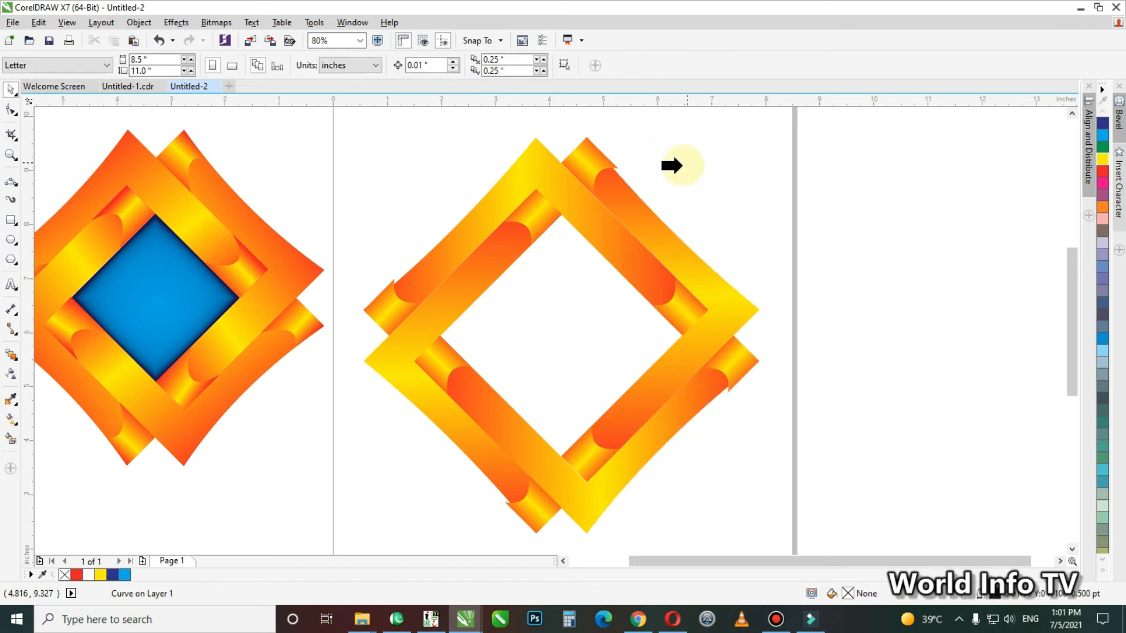
left_click(613, 186)
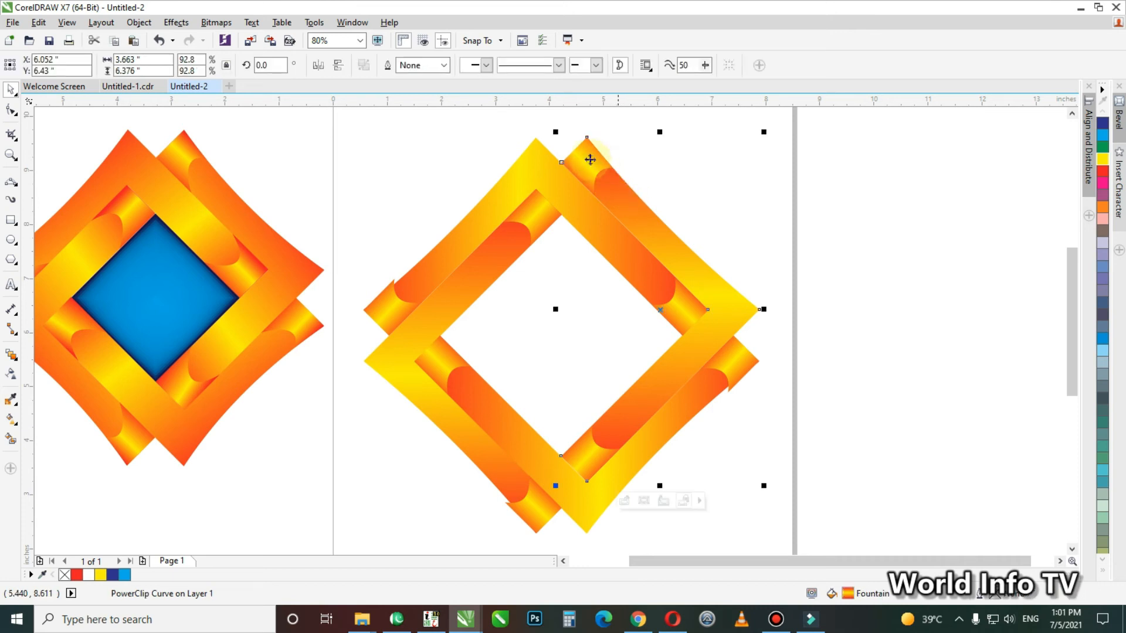
left_click(800, 287)
PowerClip the outer right end piece inside the bottom chevron and the lowest end piece inside the left chevron
right_click(728, 359)
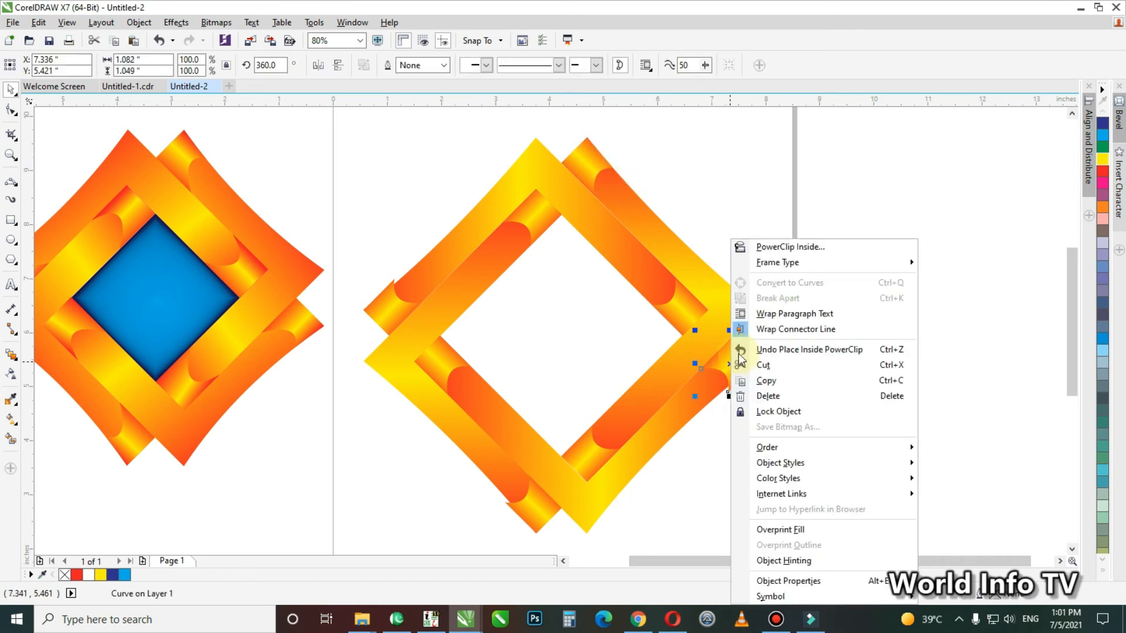
left_click(786, 249)
left_click(681, 410)
left_click(543, 509)
right_click(547, 510)
left_click(606, 154)
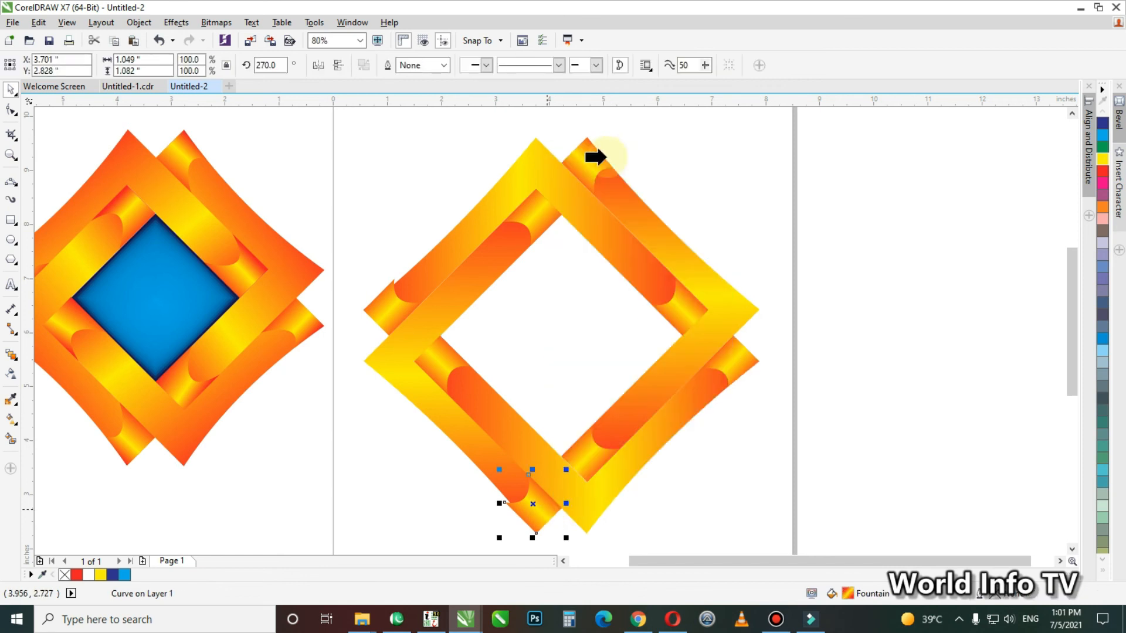
left_click(440, 394)
PowerClip the outer left end piece inside the top chevron
left_click(398, 312)
right_click(397, 312)
left_click(478, 240)
left_click(444, 245)
left_click(408, 228)
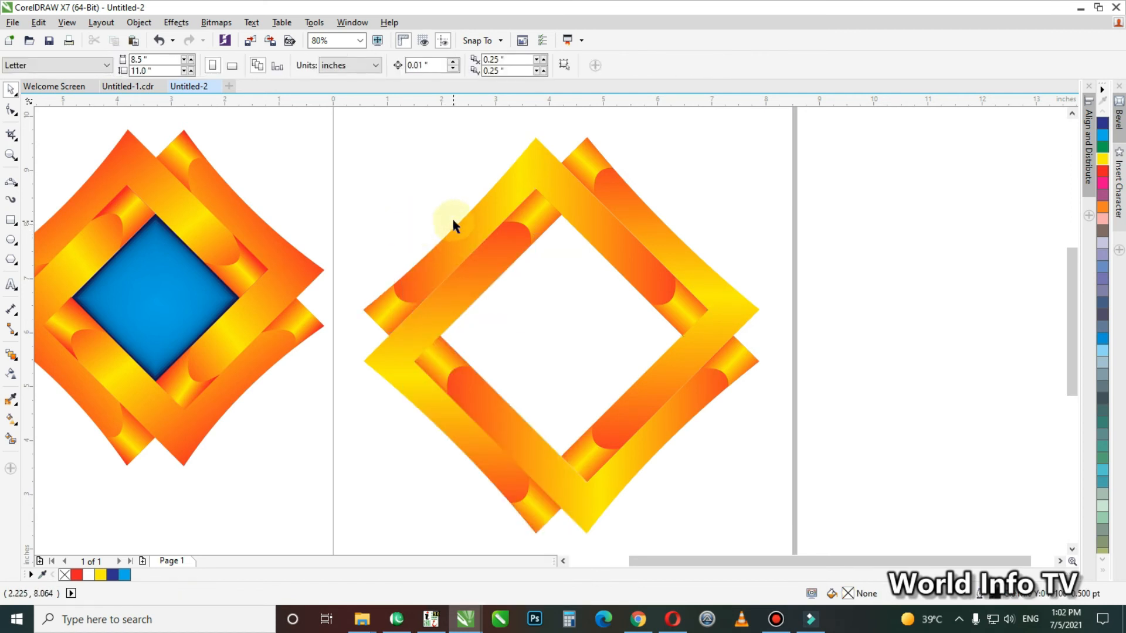
Examine the blended blue diamond at the centre of the reference logo
scroll(565, 396, "down", 2)
key("F2")
left_click_drag(226, 209, 743, 494)
key("F2")
left_click_drag(290, 261, 473, 384)
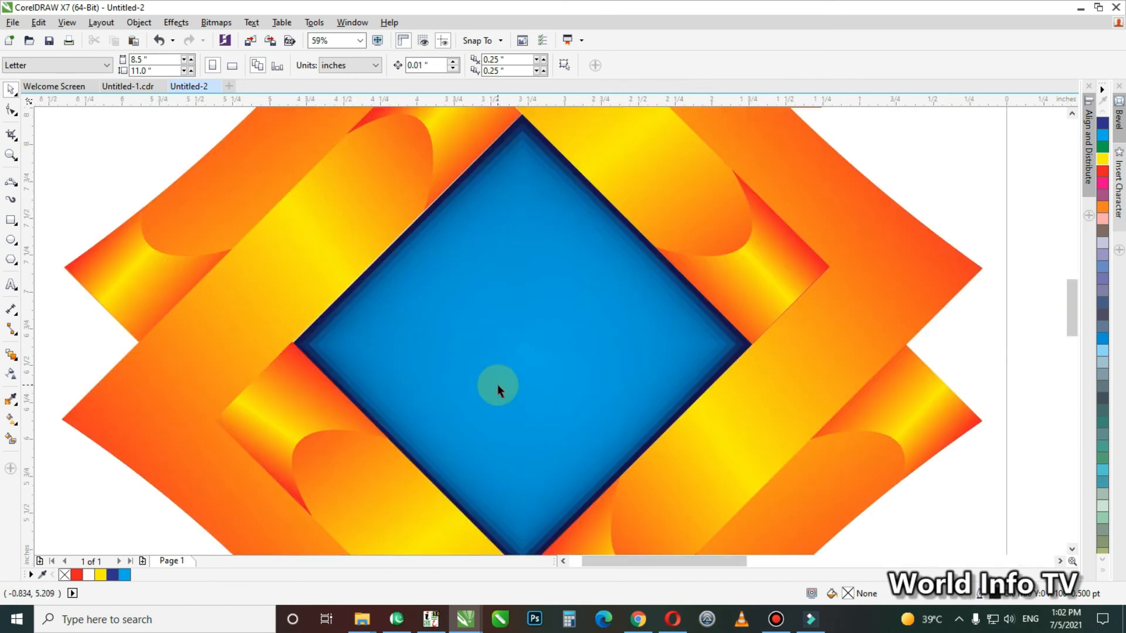
left_click(339, 307)
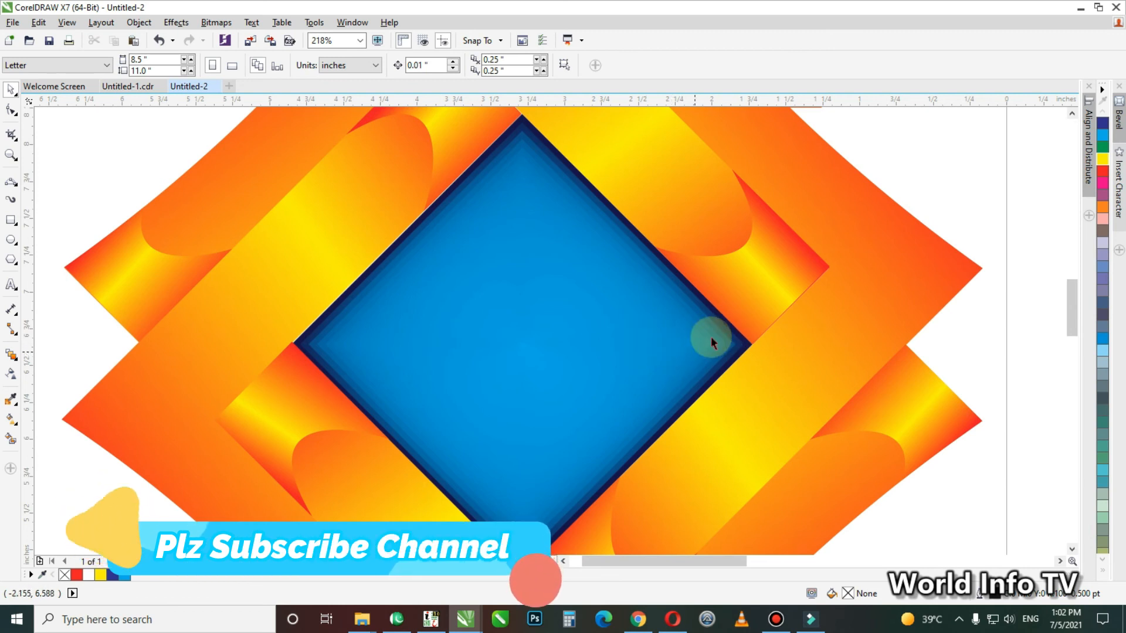
left_click(472, 335)
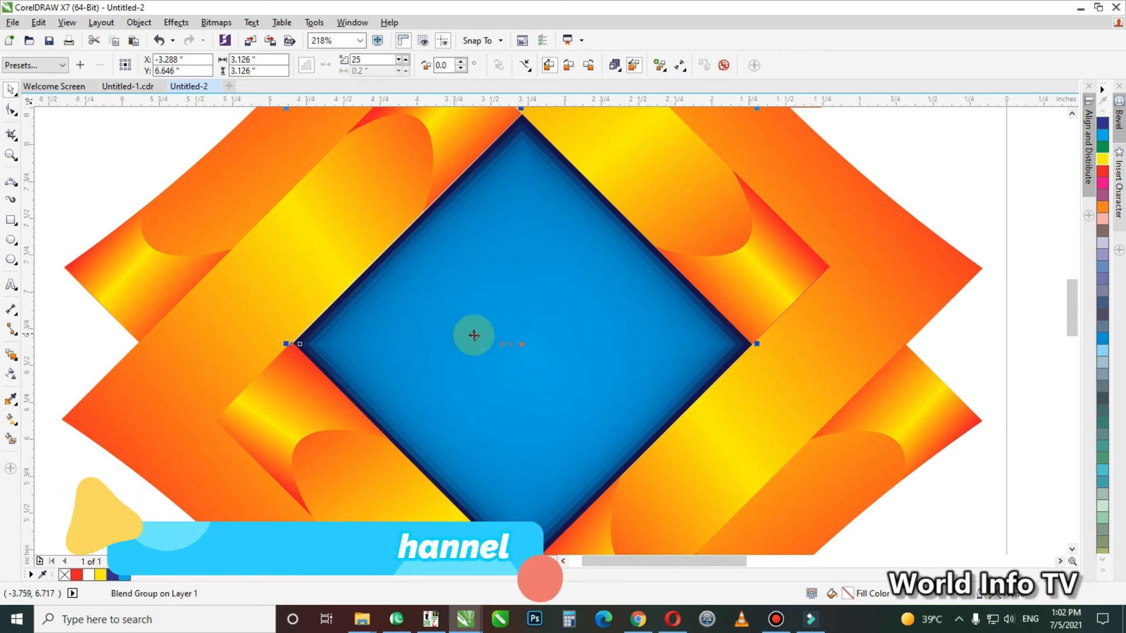
key("F4")
key("F2")
left_click_drag(512, 167, 973, 501)
left_click(539, 311)
scroll(612, 329, "down", 2)
Draw a square about 2.05 inches wide inside the new logo's opening and rotate it 45 degrees
key("F6")
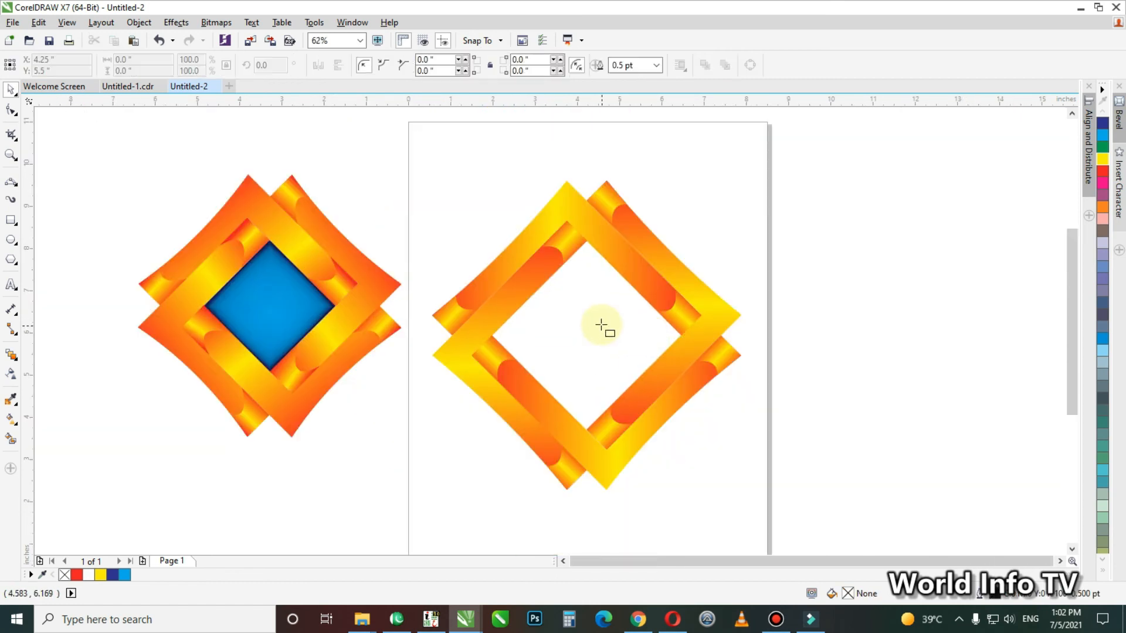
left_click_drag(548, 291, 635, 379)
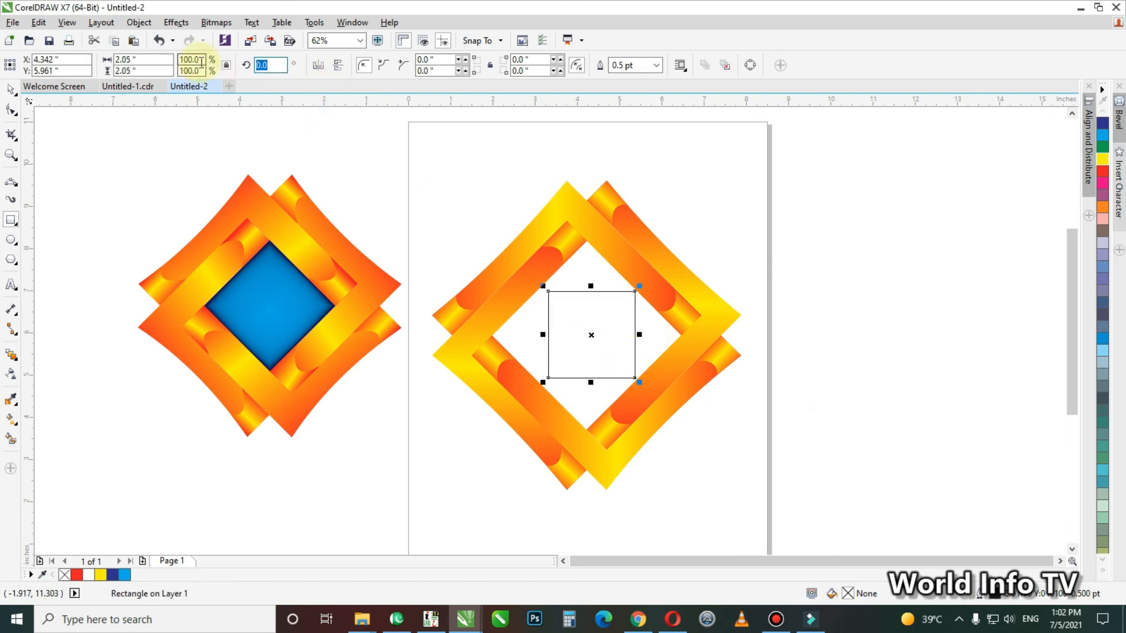
type("45")
key("Return")
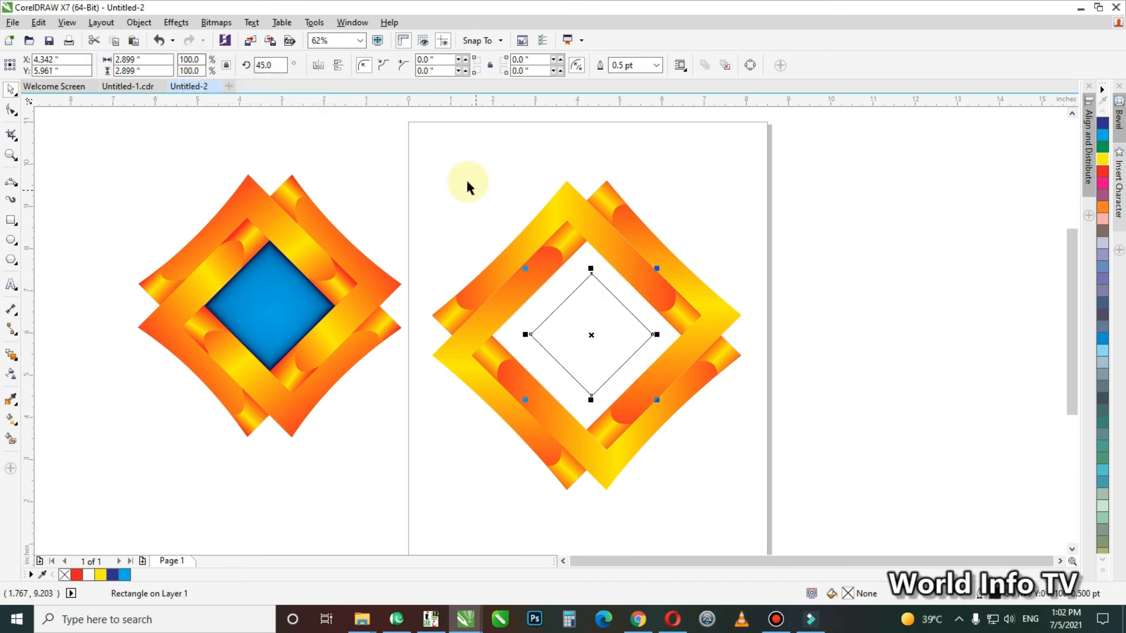
Enlarge the rotated square to about 4.6 inches across over the diamond opening and make a concentric copy about 0.175 inch across
left_click_drag(621, 303, 622, 280)
left_click_drag(520, 369, 479, 413)
left_click_drag(654, 413, 684, 443)
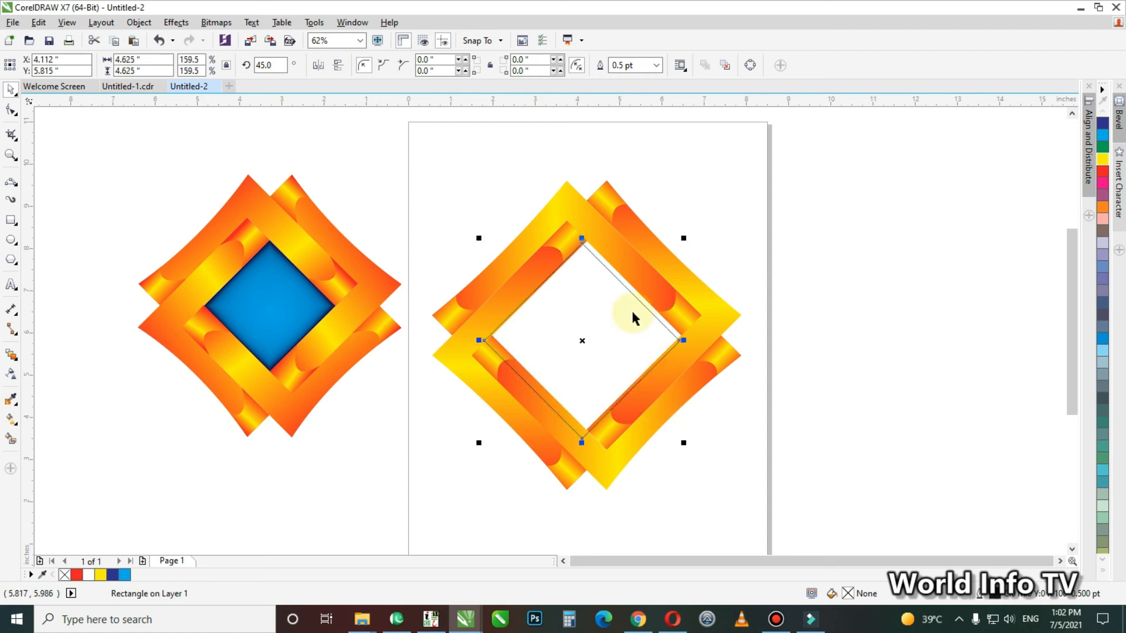
left_click_drag(583, 345, 586, 339)
left_click_drag(687, 234, 613, 327)
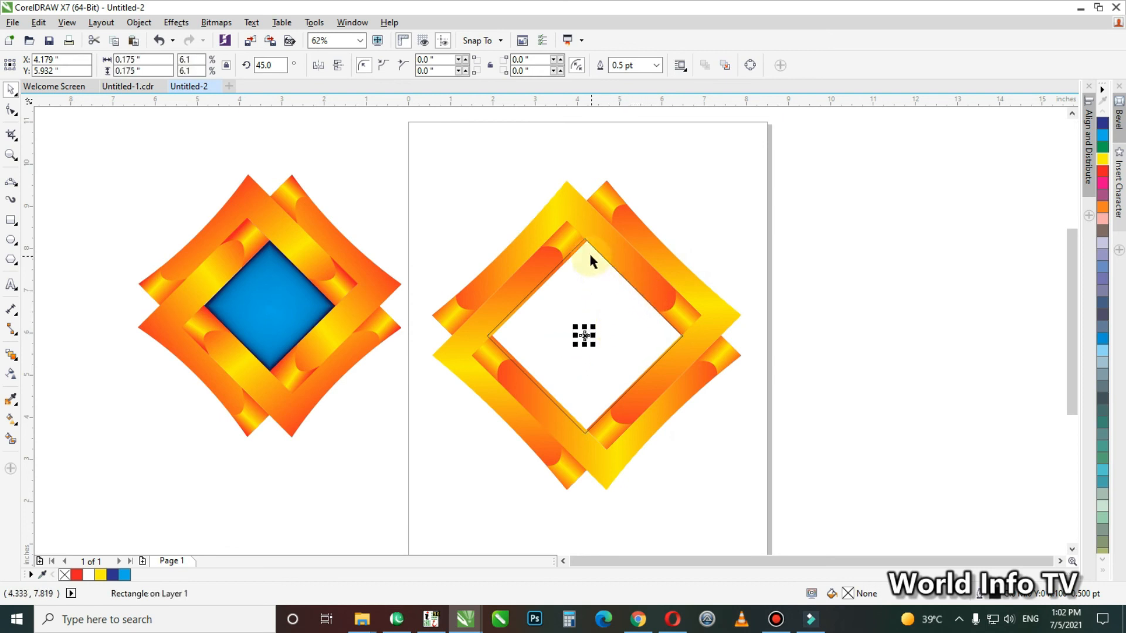
Blend the tiny centre square with the large outer square using 20 steps
left_click(578, 244, "shift")
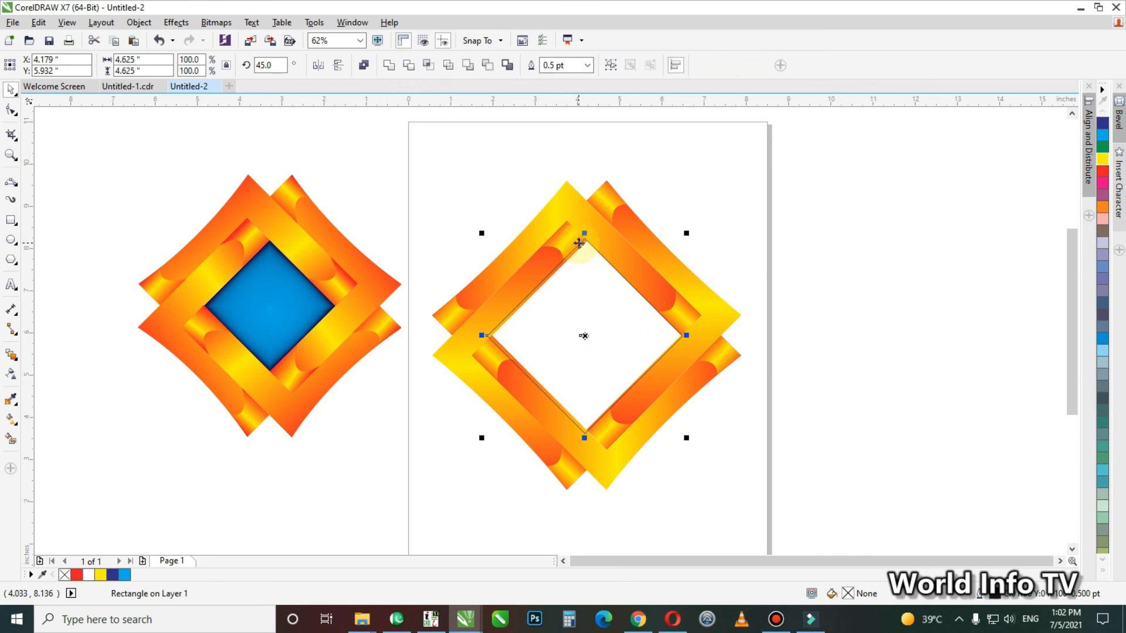
key("F2")
left_click_drag(459, 199, 711, 448)
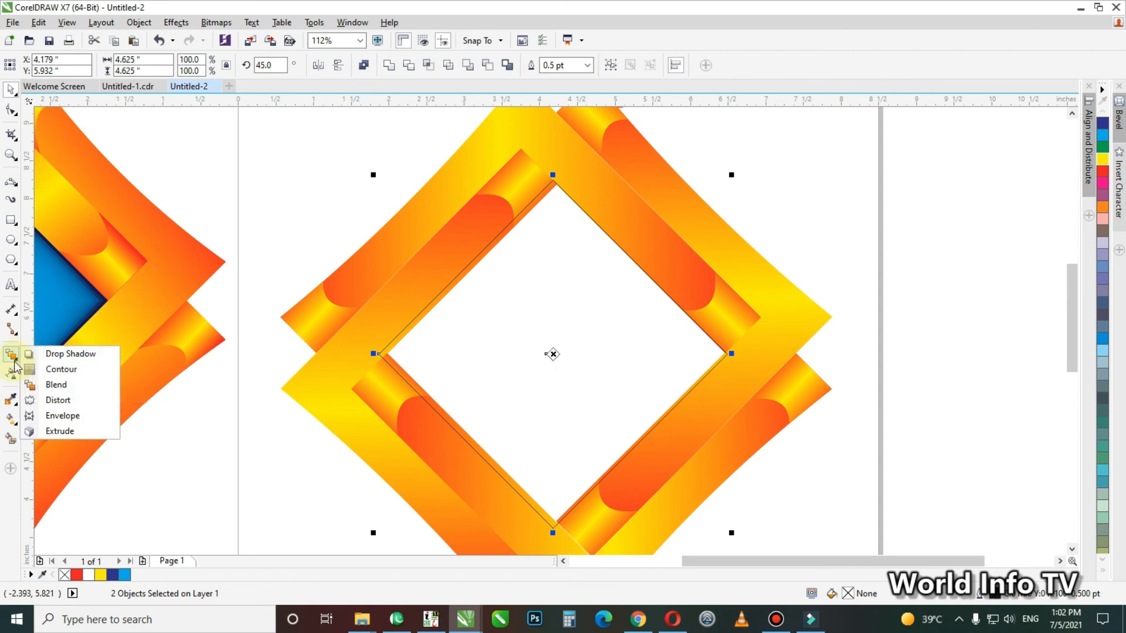
left_click(90, 384)
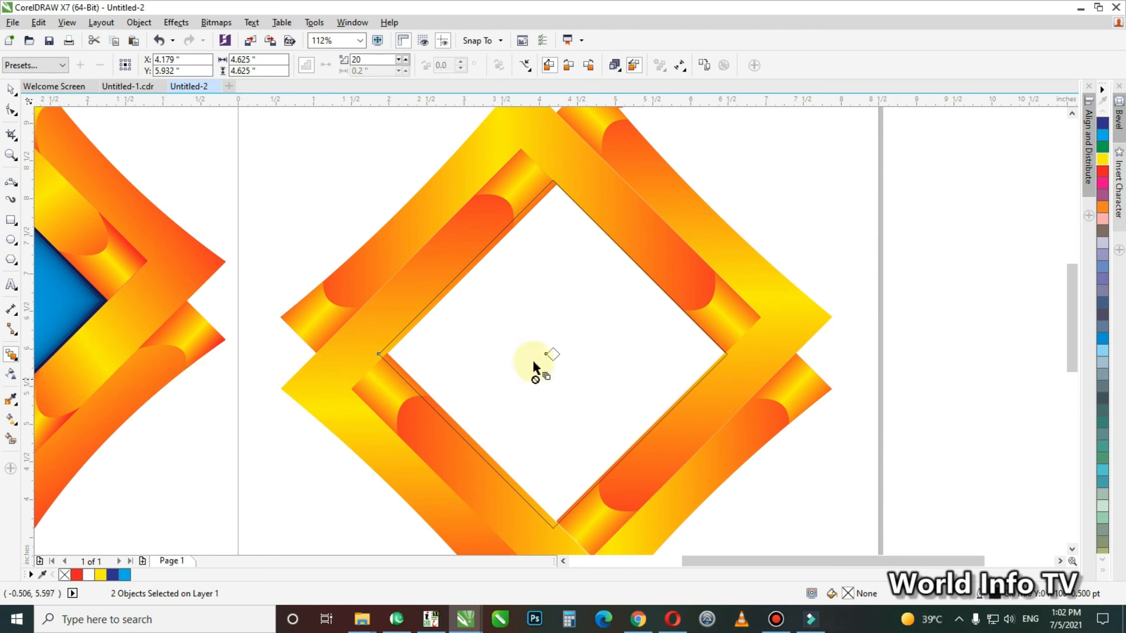
left_click_drag(546, 355, 382, 356)
key("ctrl+z")
key("ctrl+z")
key("ctrl+z")
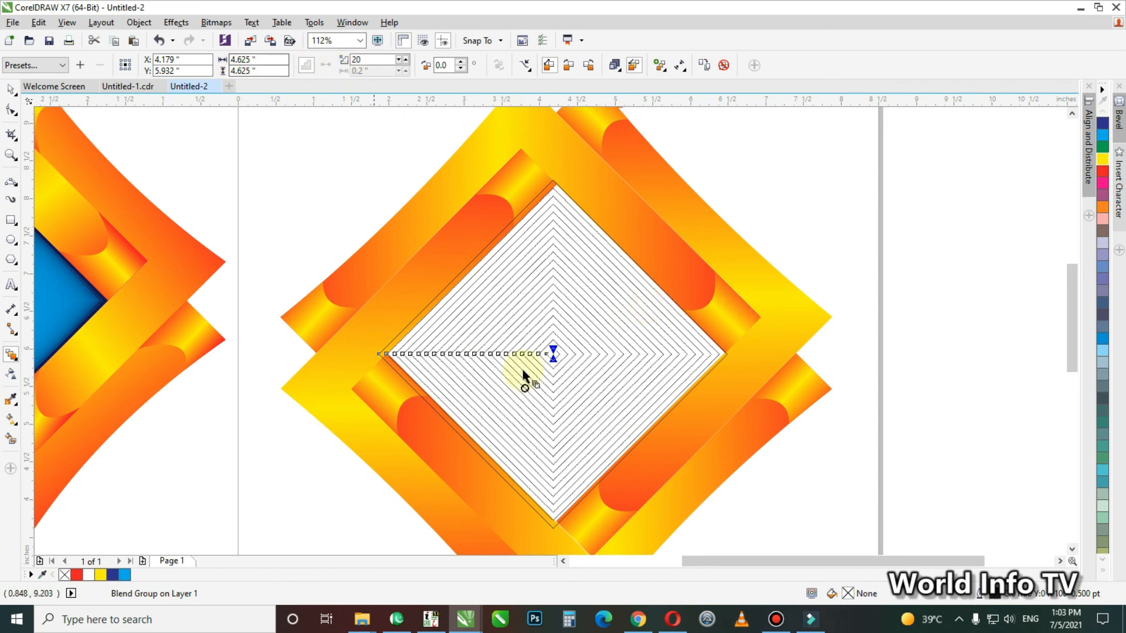
Set the number of blend steps between the two squares to 35
double_click(373, 61)
type("35")
key("Return")
key("space")
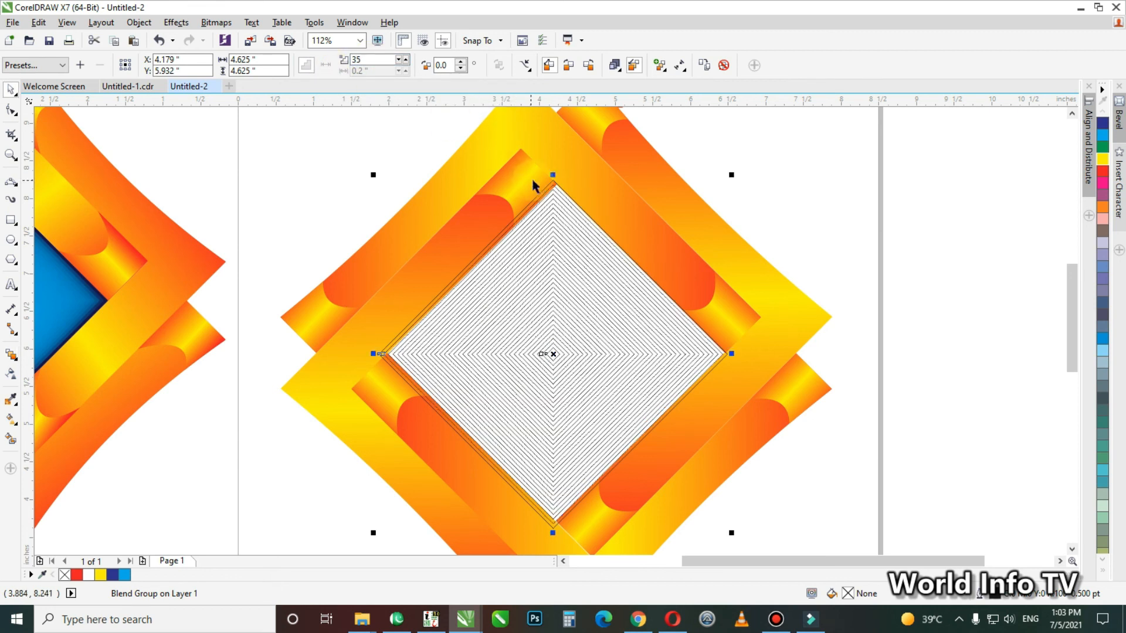
scroll(542, 242, "down", 3)
left_click_drag(202, 146, 773, 454)
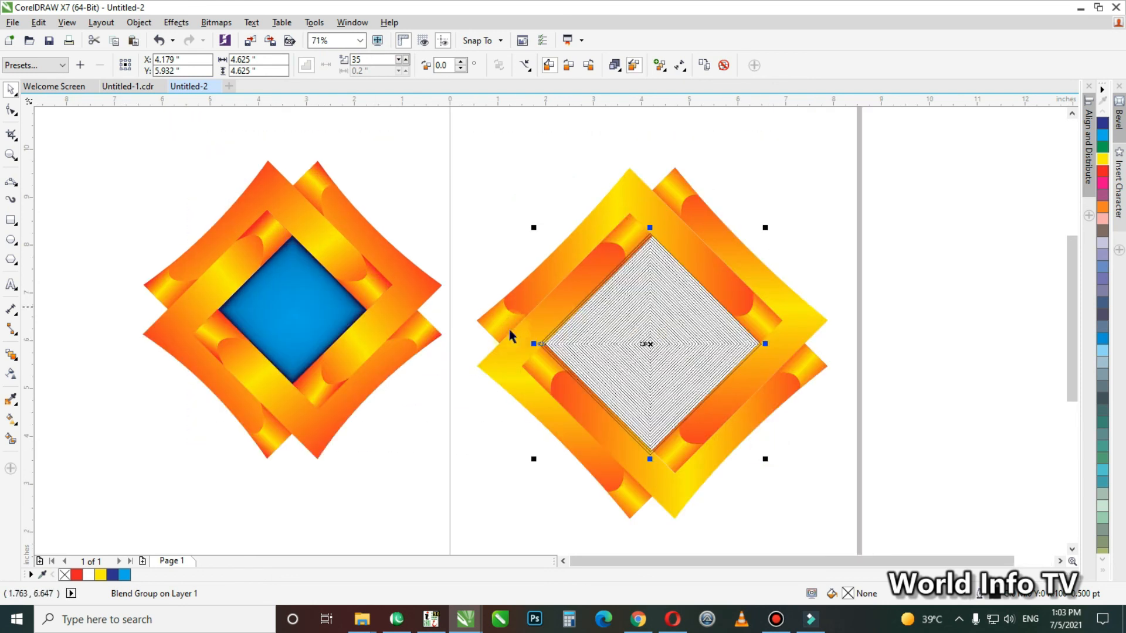
Apply a vertical linear fountain fill to the blended centre diamond, dark blue at the top and light blue at the bottom
left_click(10, 423)
left_click_drag(650, 240, 650, 444)
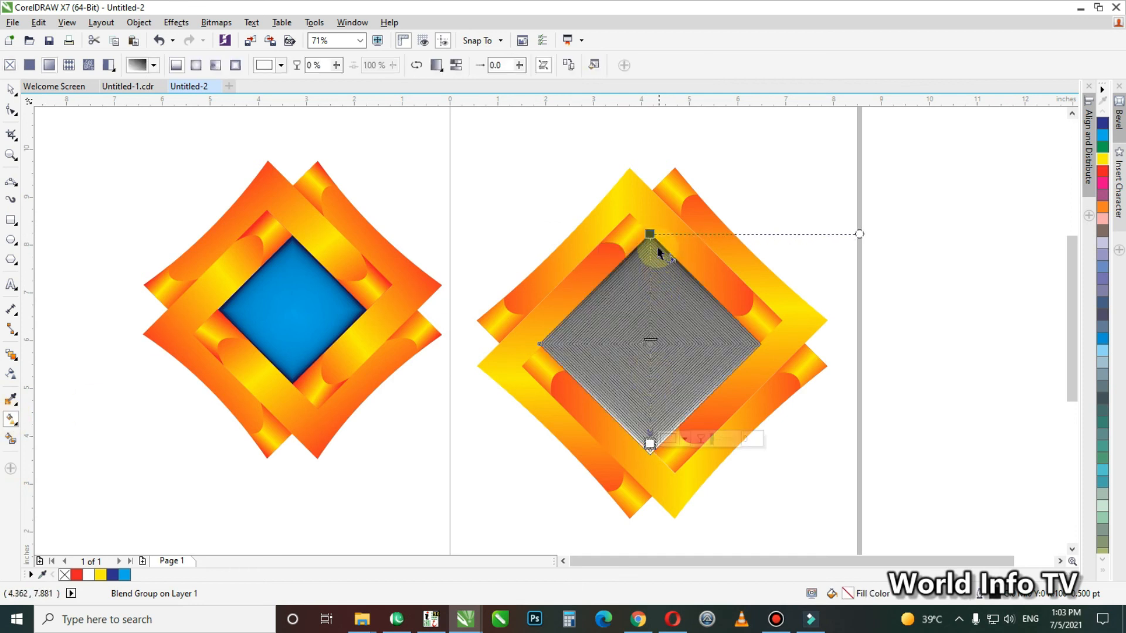
left_click(650, 234)
left_click(113, 575)
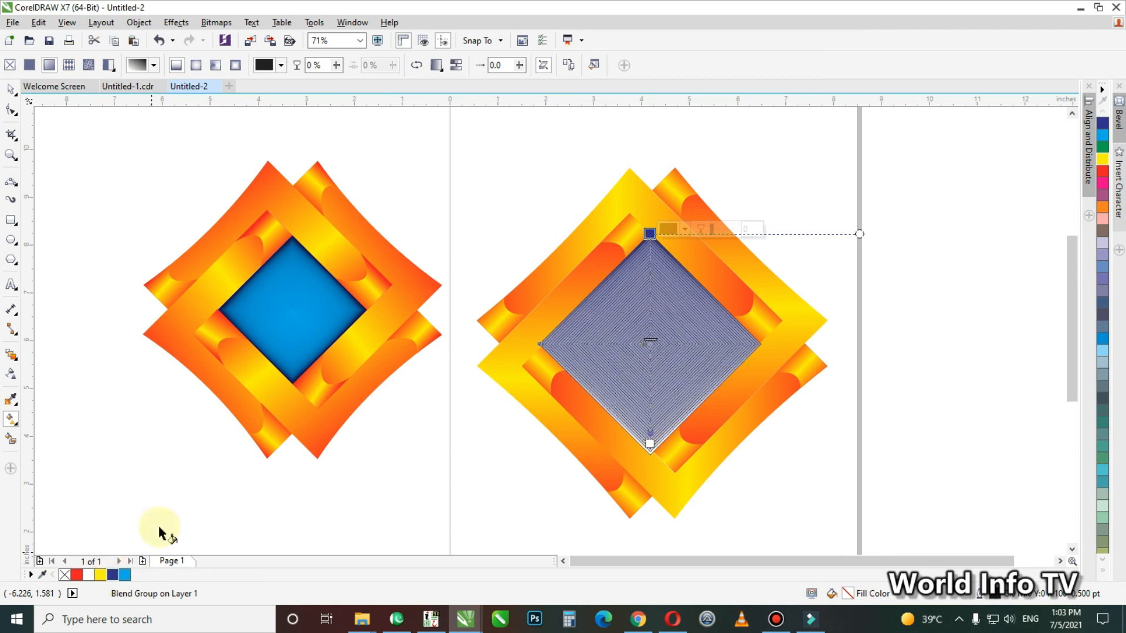
left_click(650, 444)
left_click(125, 575)
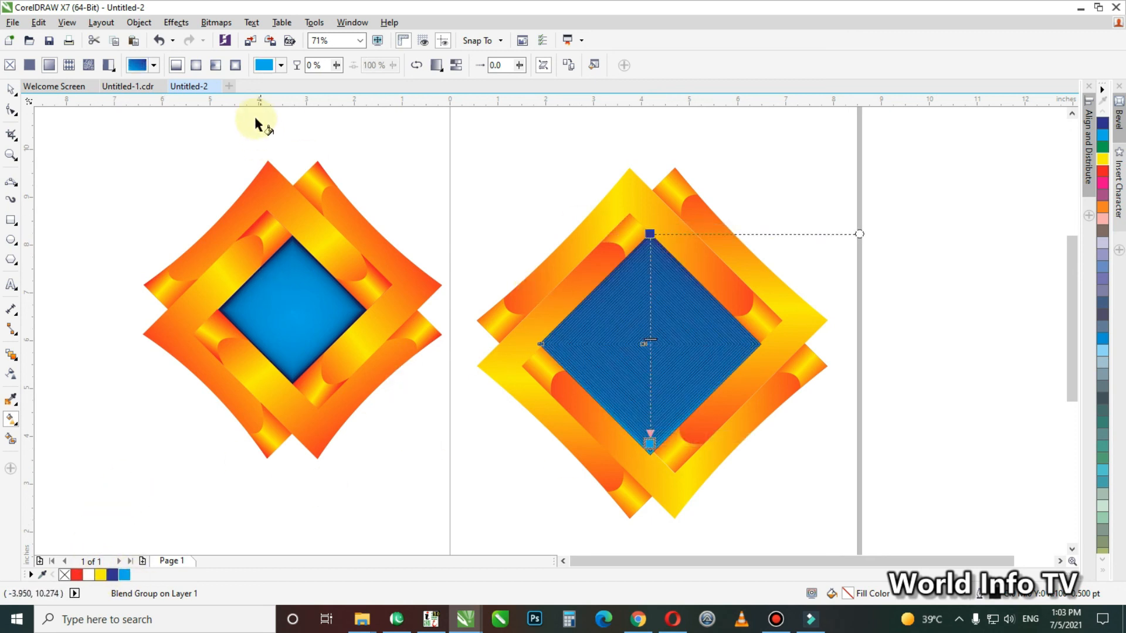
Change the blended diamond's fill to an elliptical fountain fill and pull its dark blue outer node slightly towards the centre
left_click(199, 69)
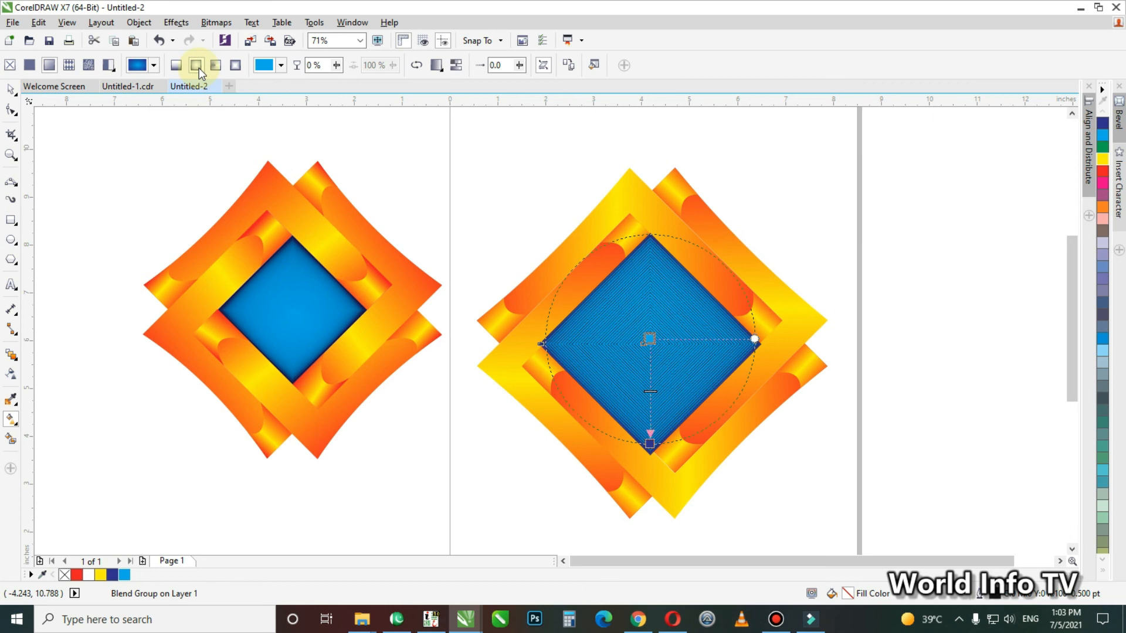
left_click_drag(650, 444, 651, 423)
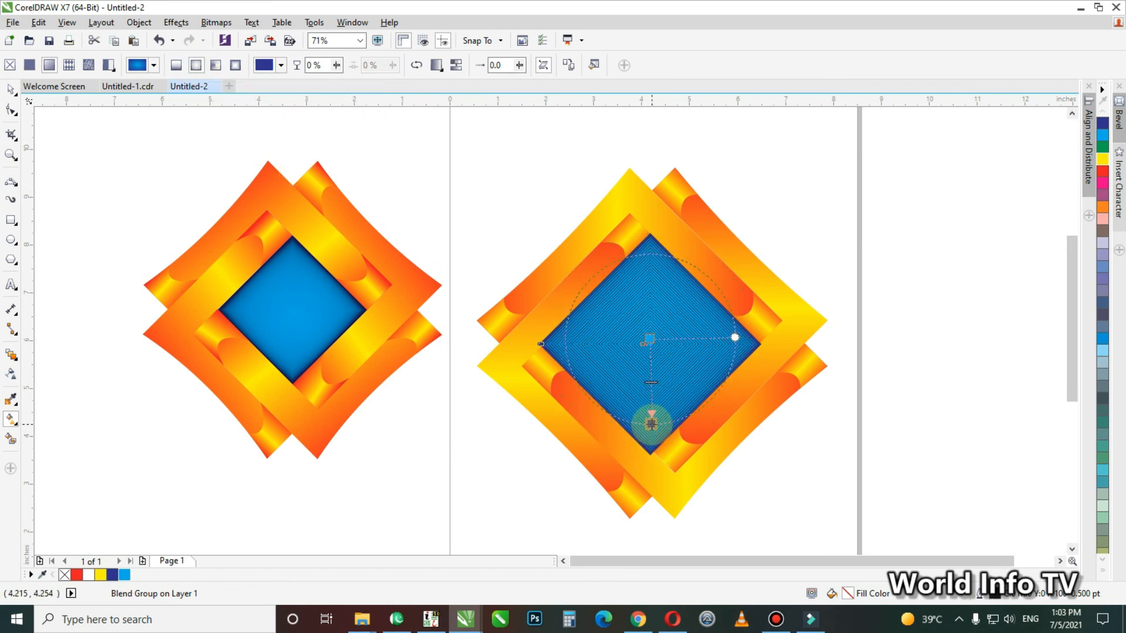
left_click(10, 91)
left_click(953, 343)
left_click(729, 349)
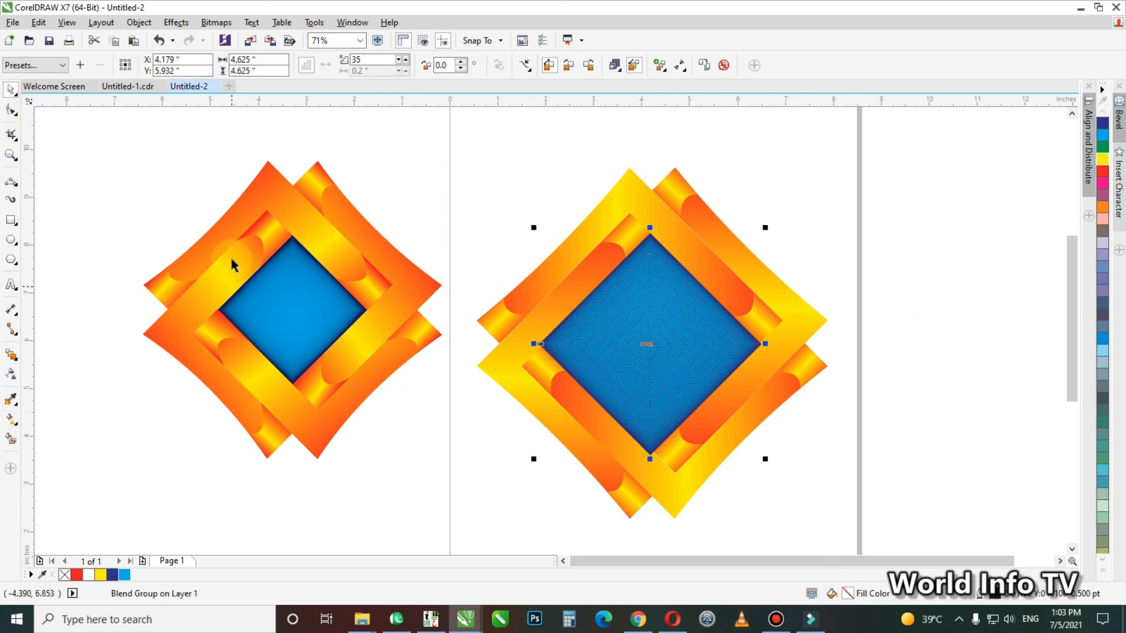
Remove the outline from the whole blended centre diamond, keeping it in place inside the opening
left_click_drag(626, 310, 629, 327)
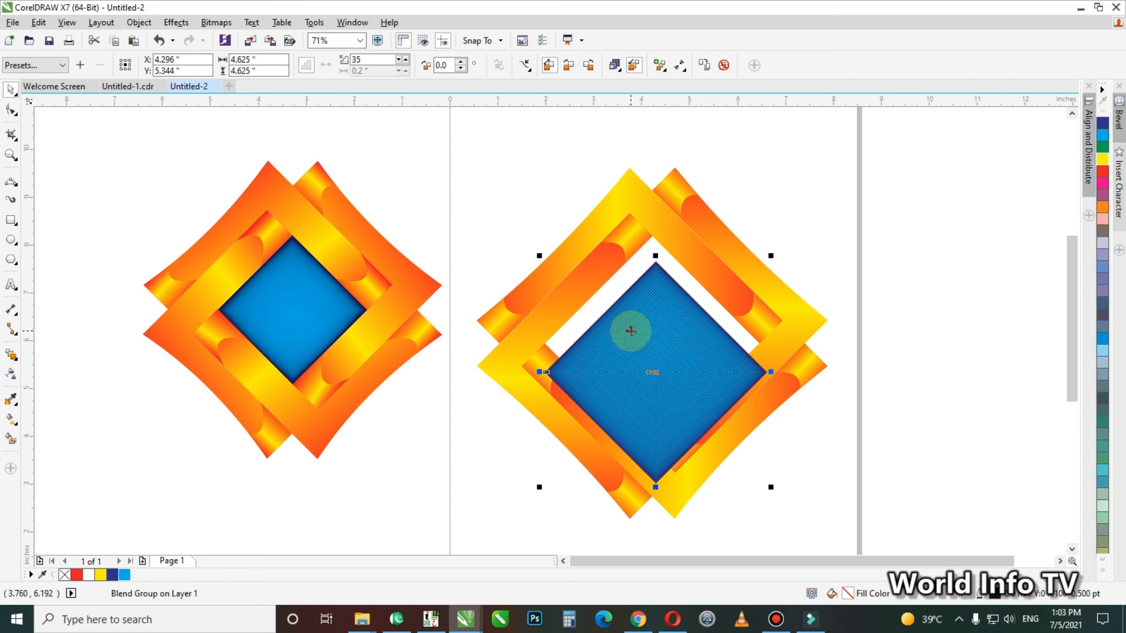
left_click(651, 340)
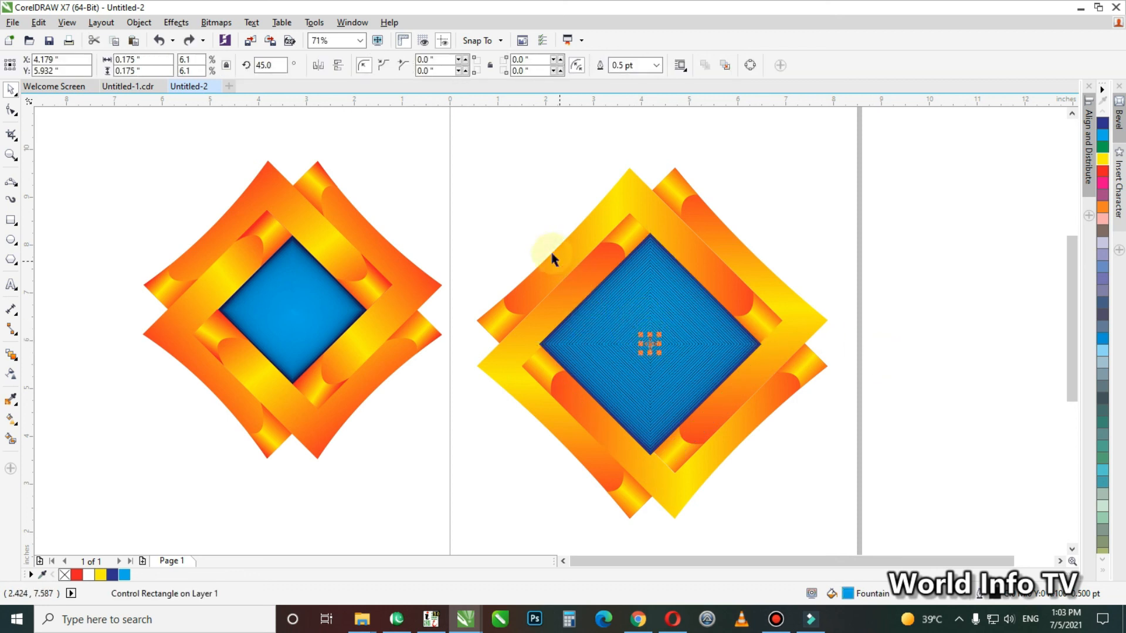
left_click(613, 305)
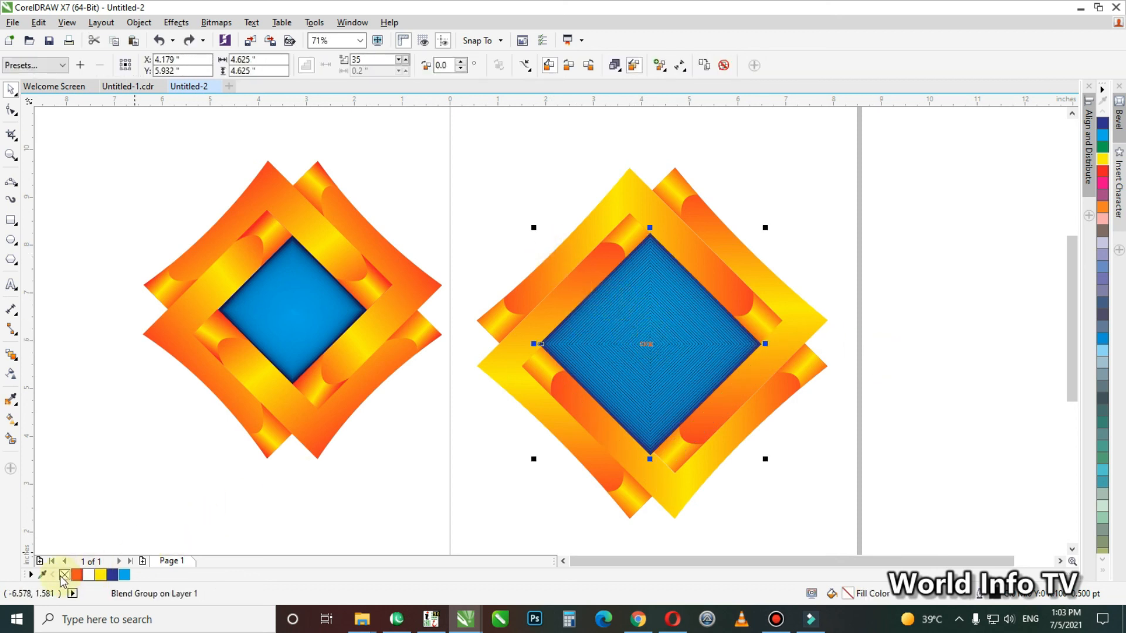
right_click(66, 575)
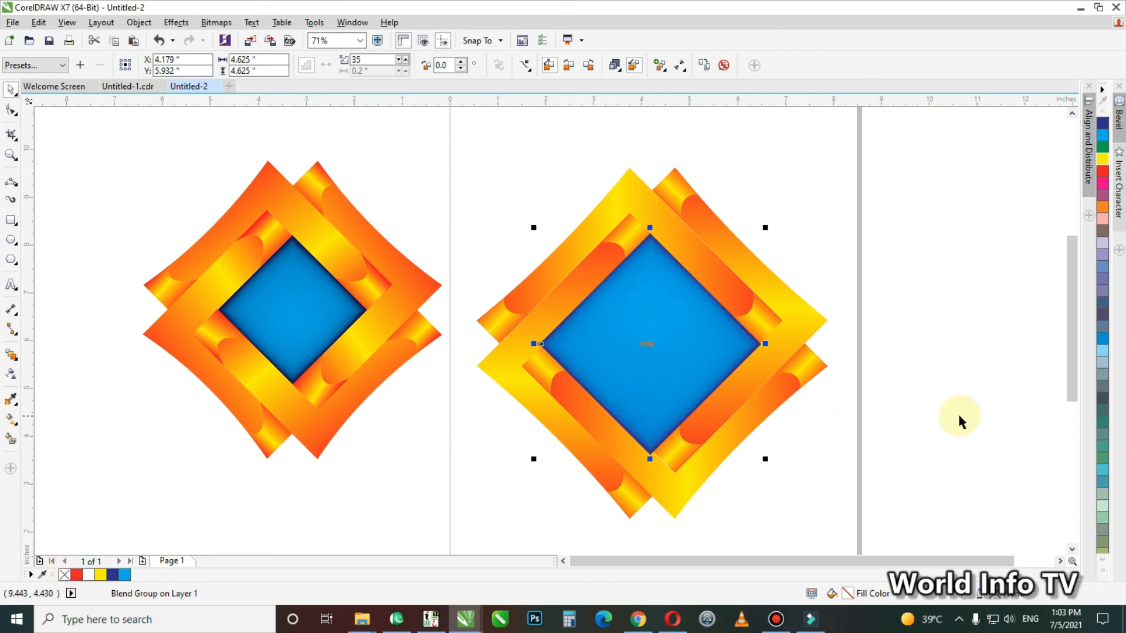
left_click(969, 413)
Shrink the blended diamond's elliptical fountain fill a little more by moving its dark blue node inward
left_click(605, 326)
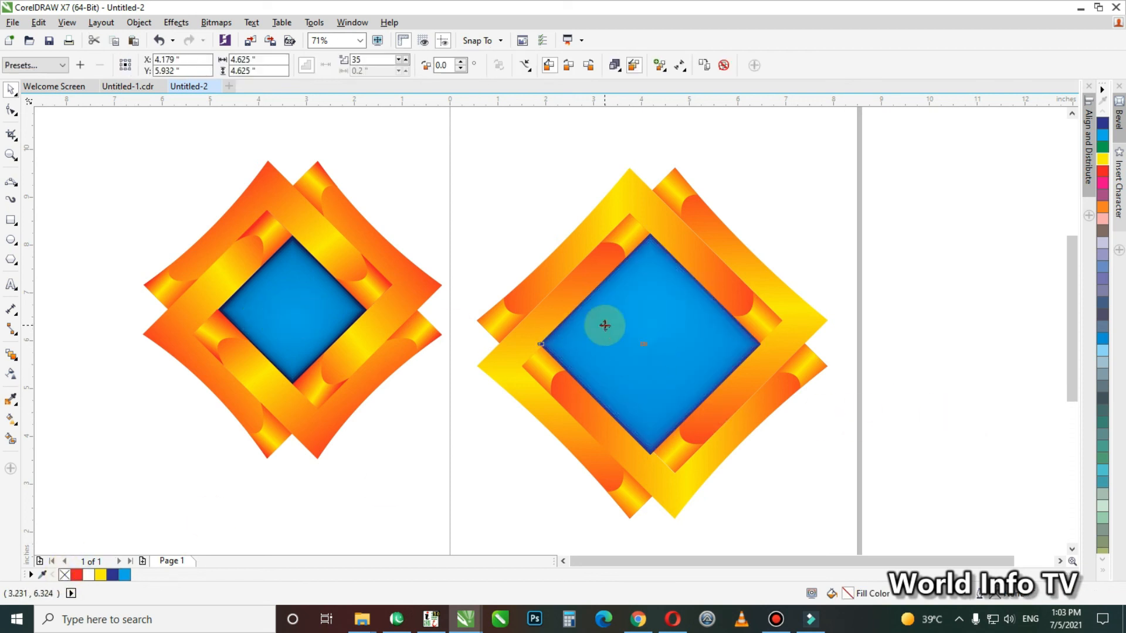
key("g")
left_click(651, 416)
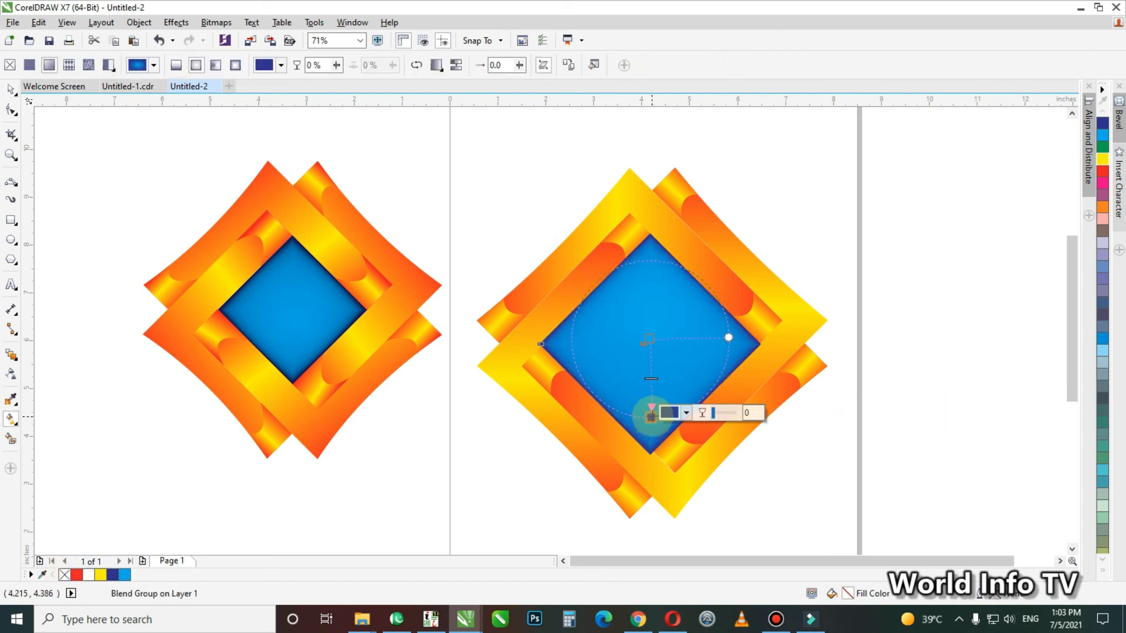
key("space")
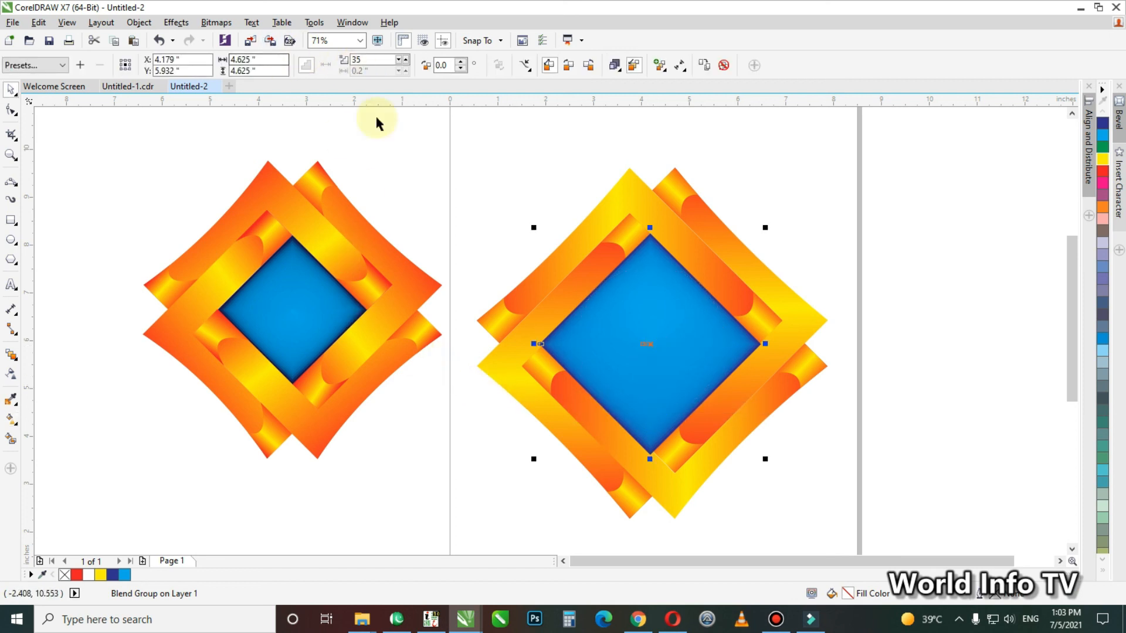
Examine the centre diamond's dark blue edge up close and compare it with the original logo's edge shading
scroll(675, 373, "up", 3)
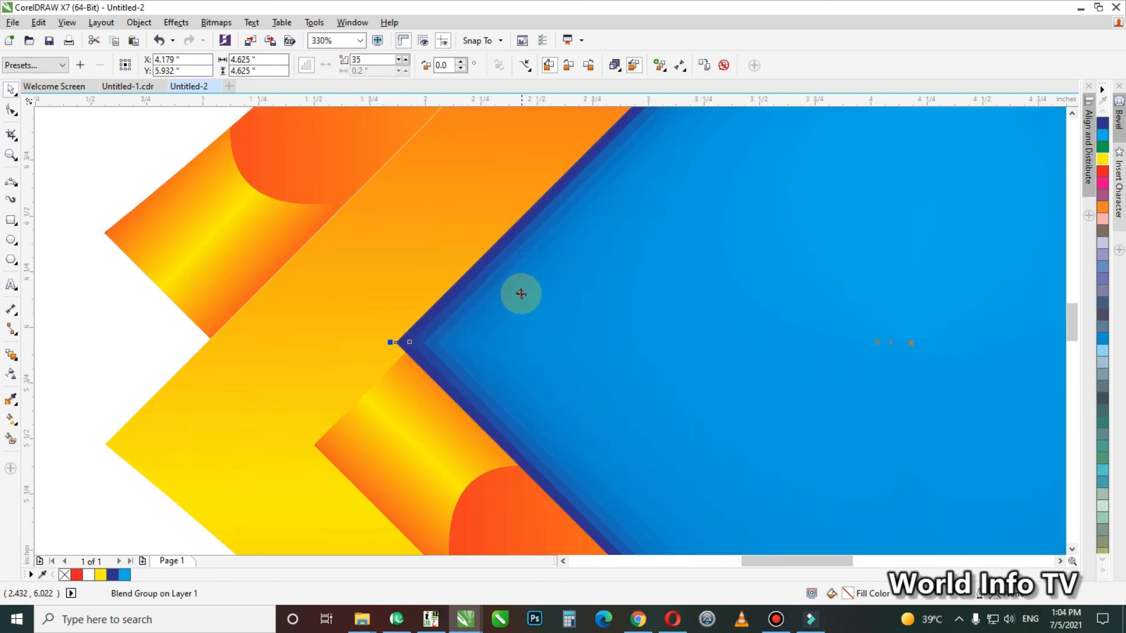
key("F4")
key("F2")
left_click_drag(350, 264, 448, 337)
key("F4")
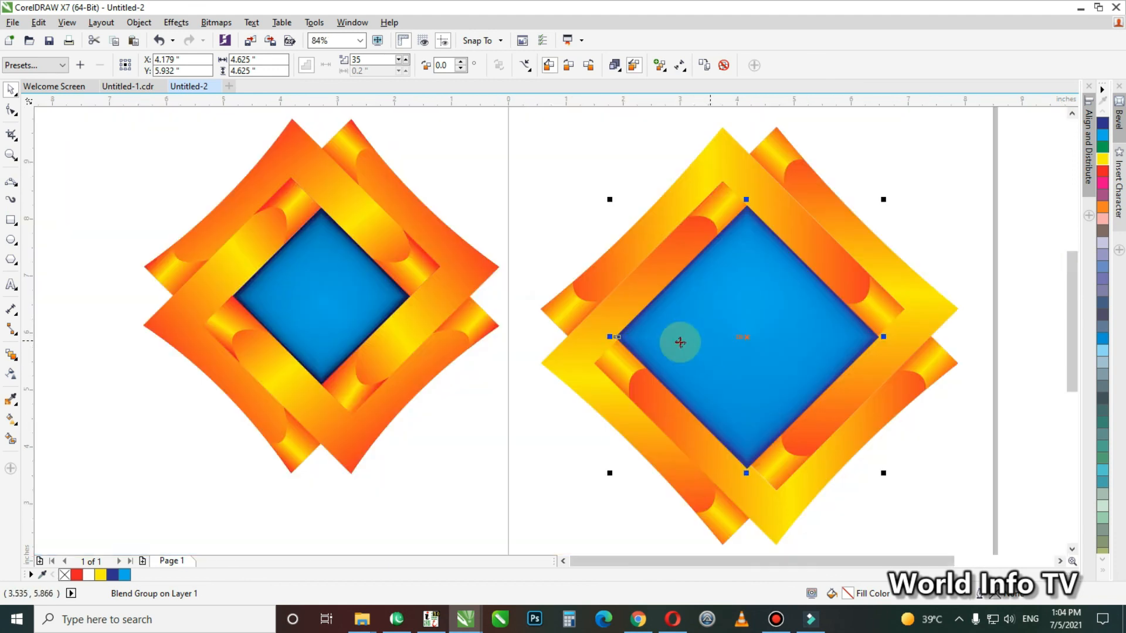
scroll(656, 388, "up", 3)
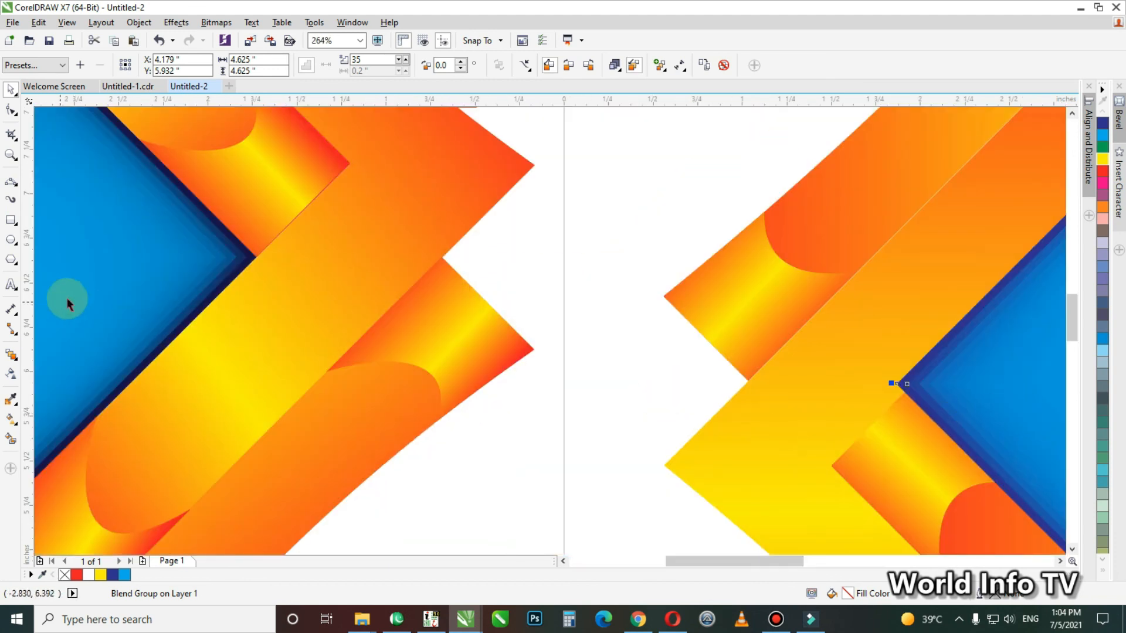
left_click(604, 230)
key("F4")
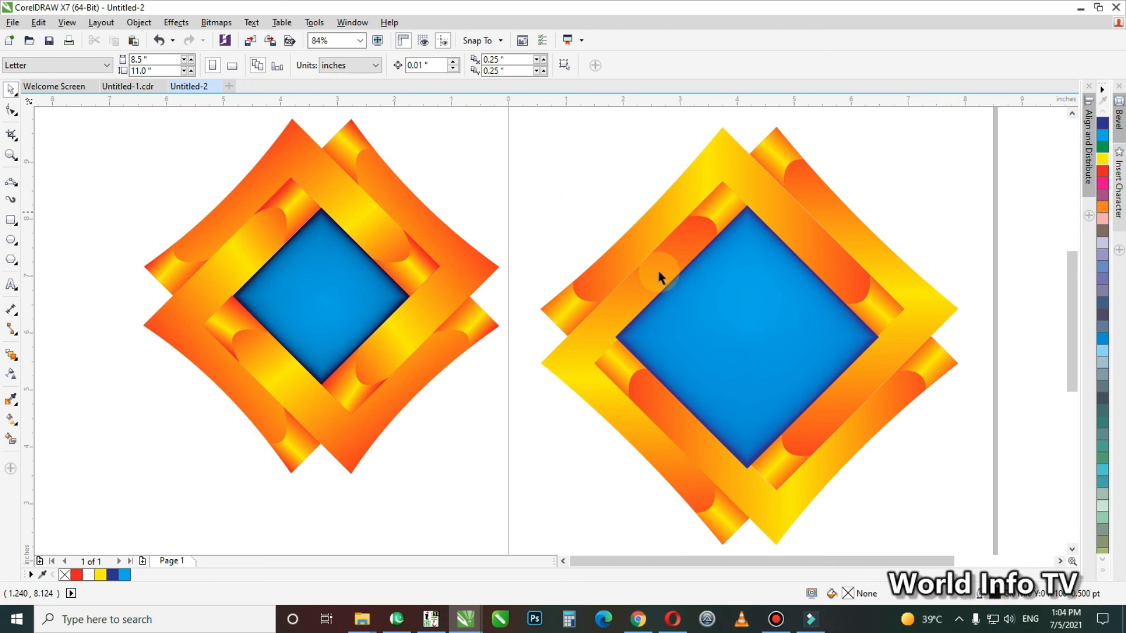
Send the blended blue diamond behind the orange chevrons of the new logo
left_click(737, 314)
key("shift+Page_Down")
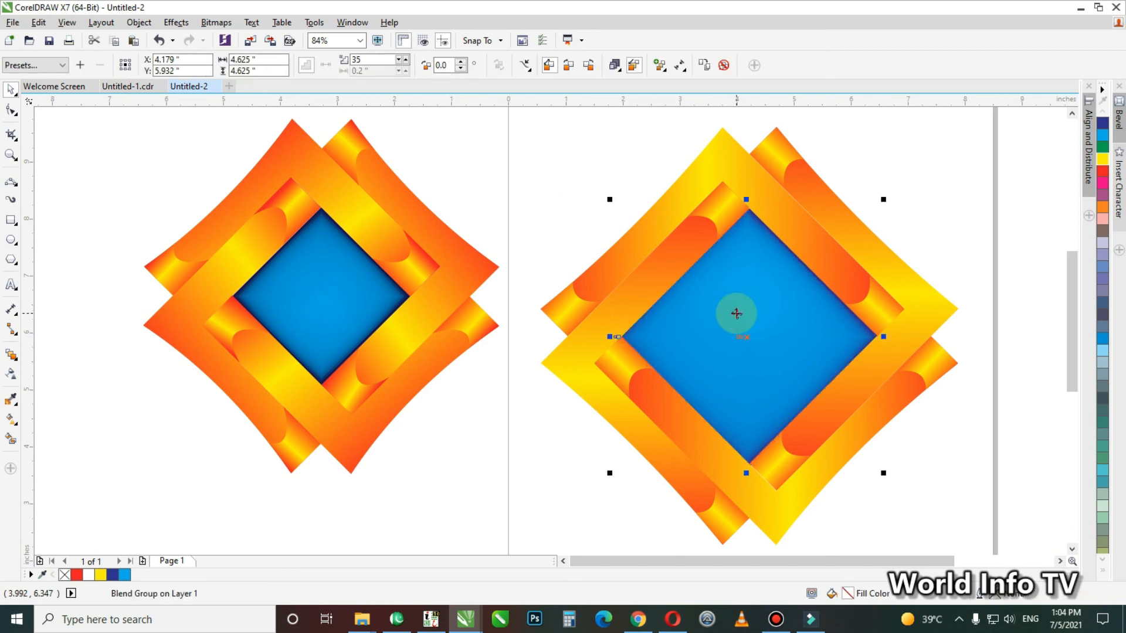